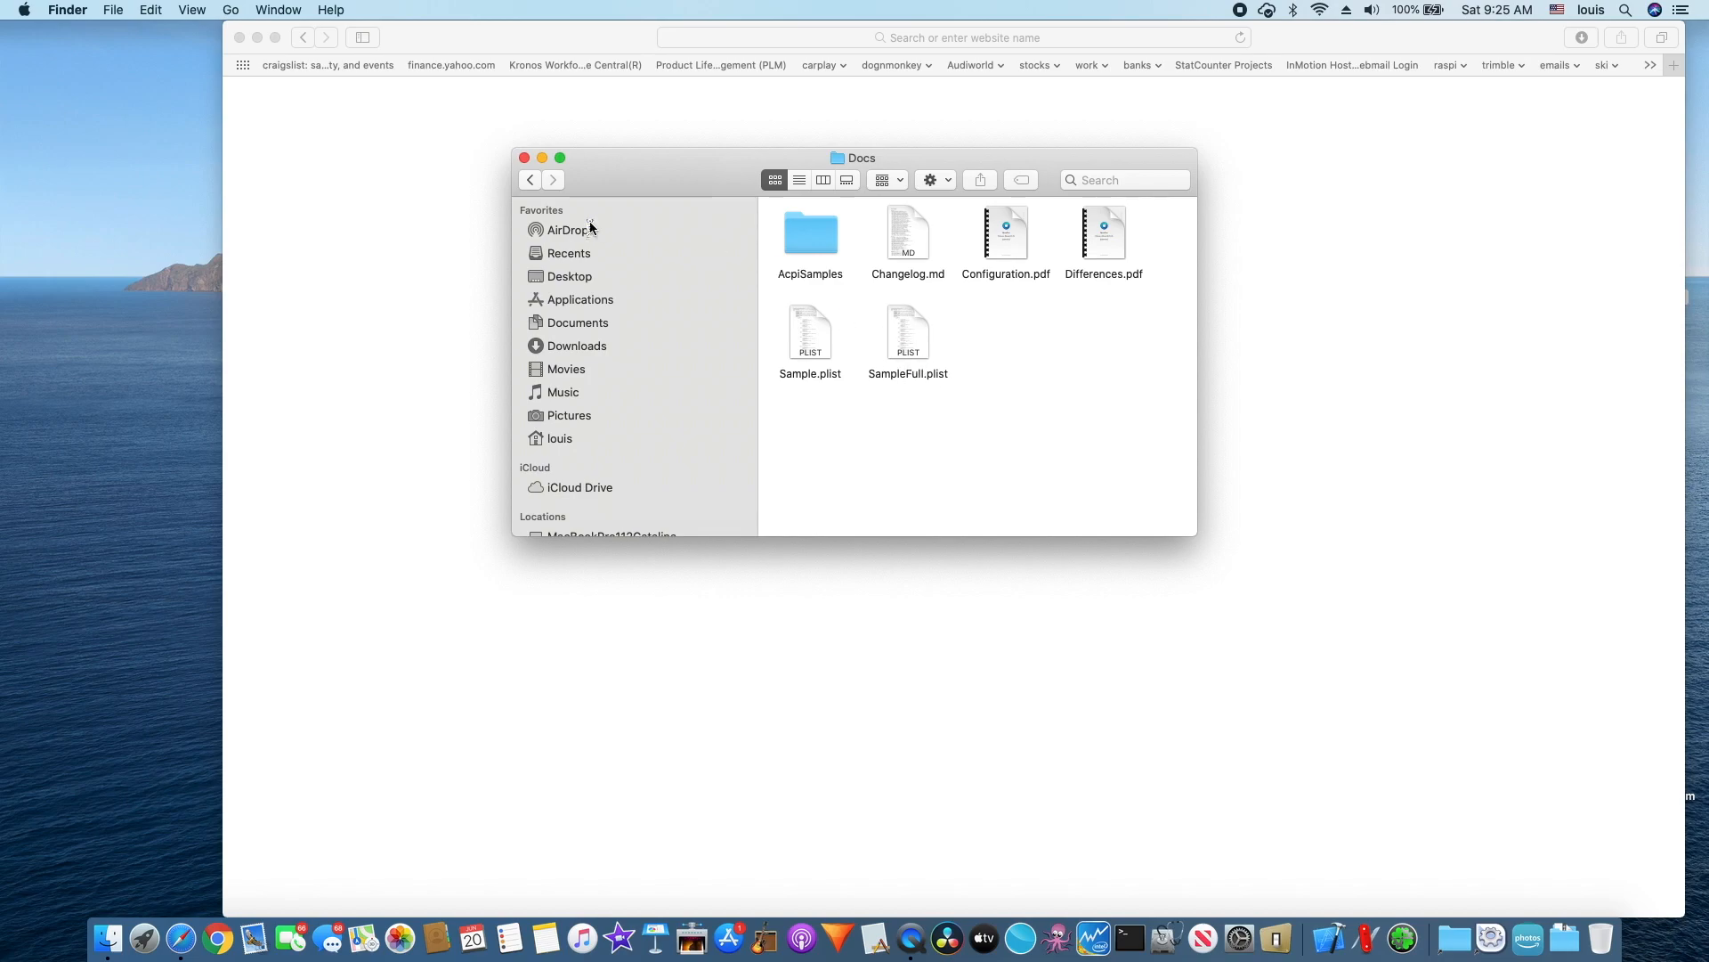
# Look through the EFI folder of OpenCore-0.5.9-RELEASE, viewing the contents of its BOOT and OC folders
pyautogui.click(529, 180)
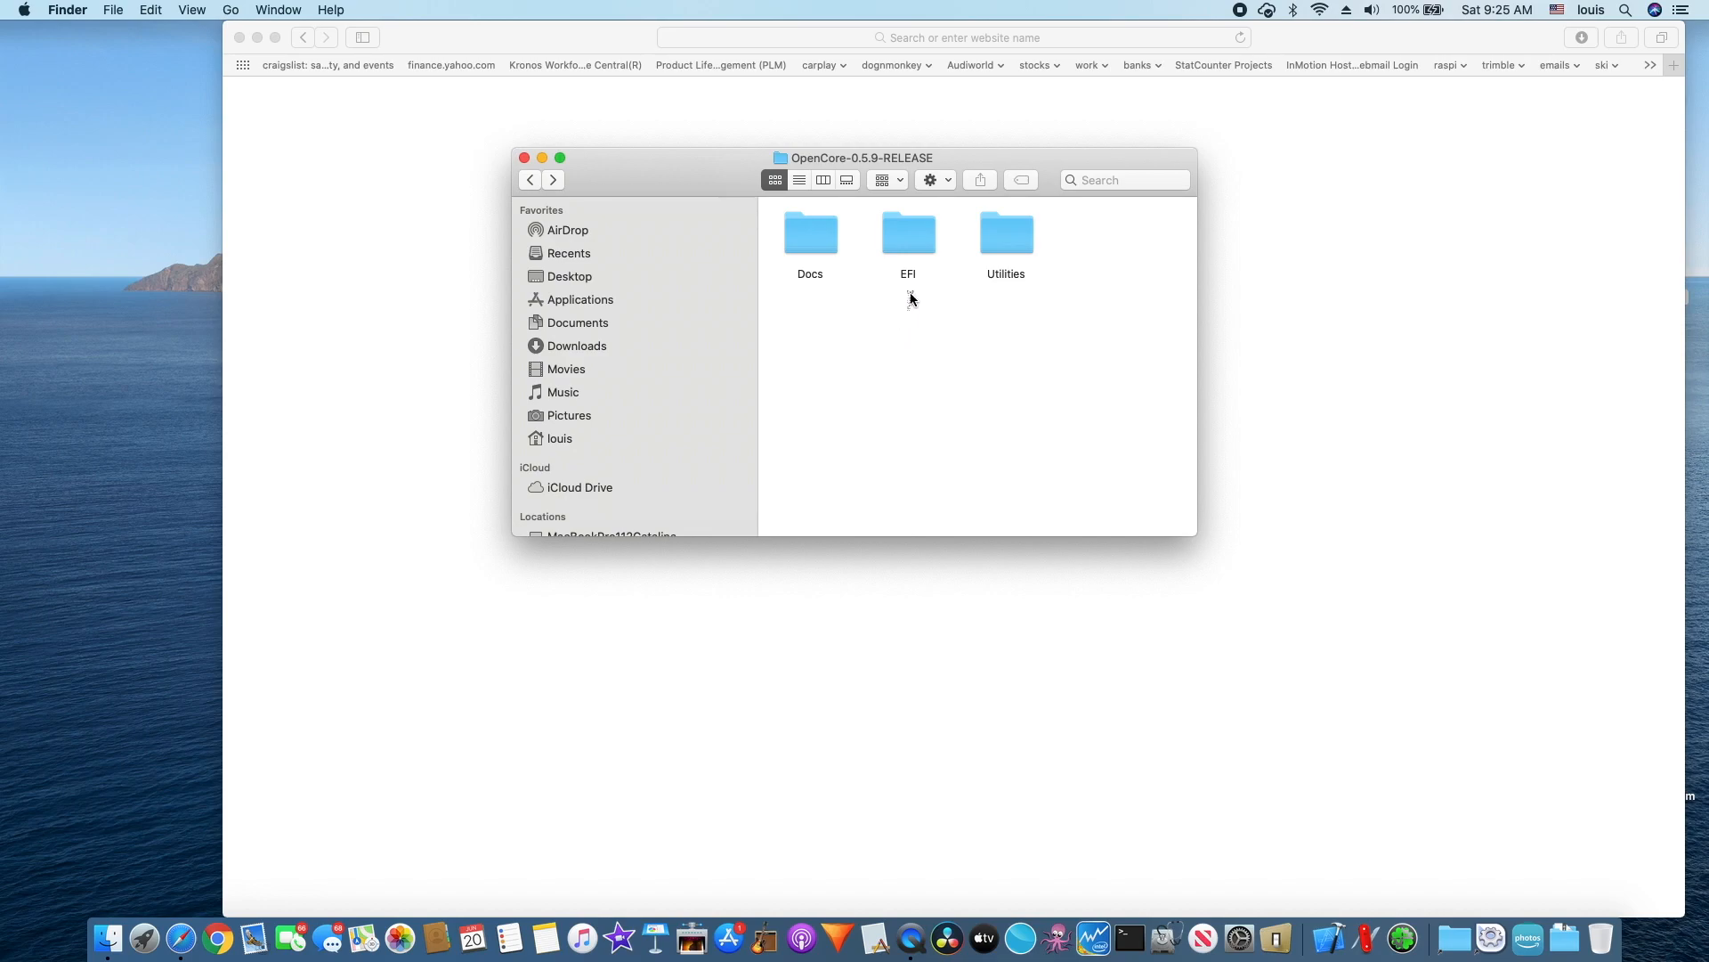
pyautogui.doubleClick(910, 238)
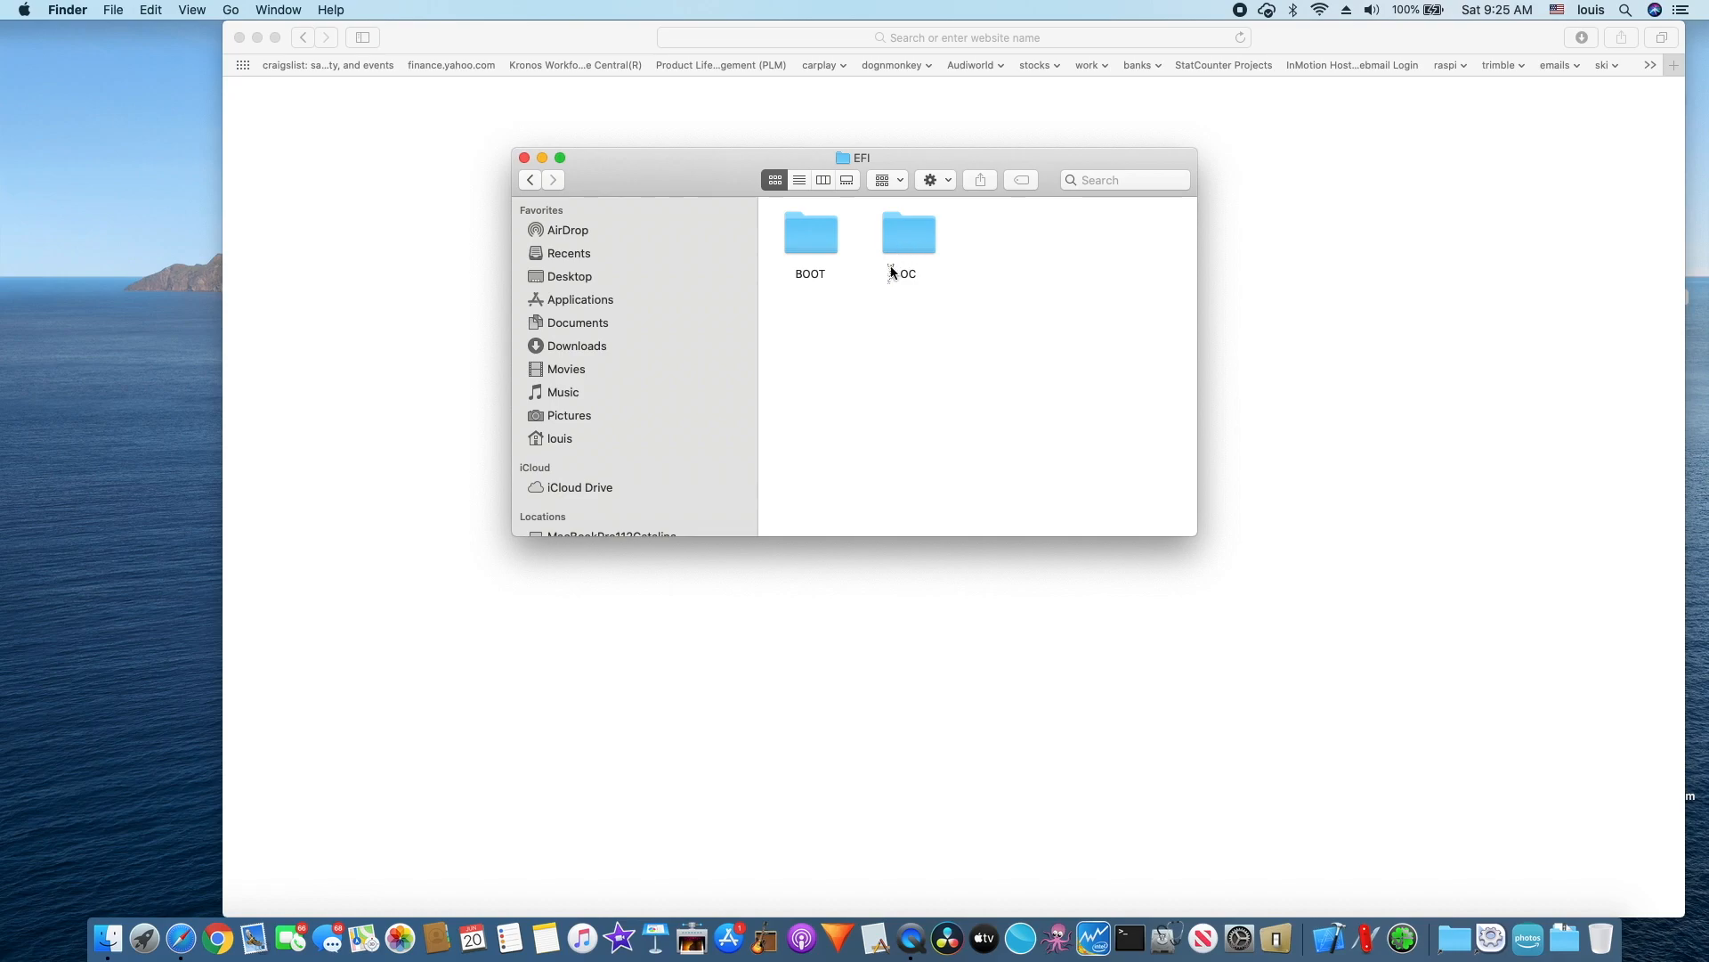
pyautogui.doubleClick(812, 253)
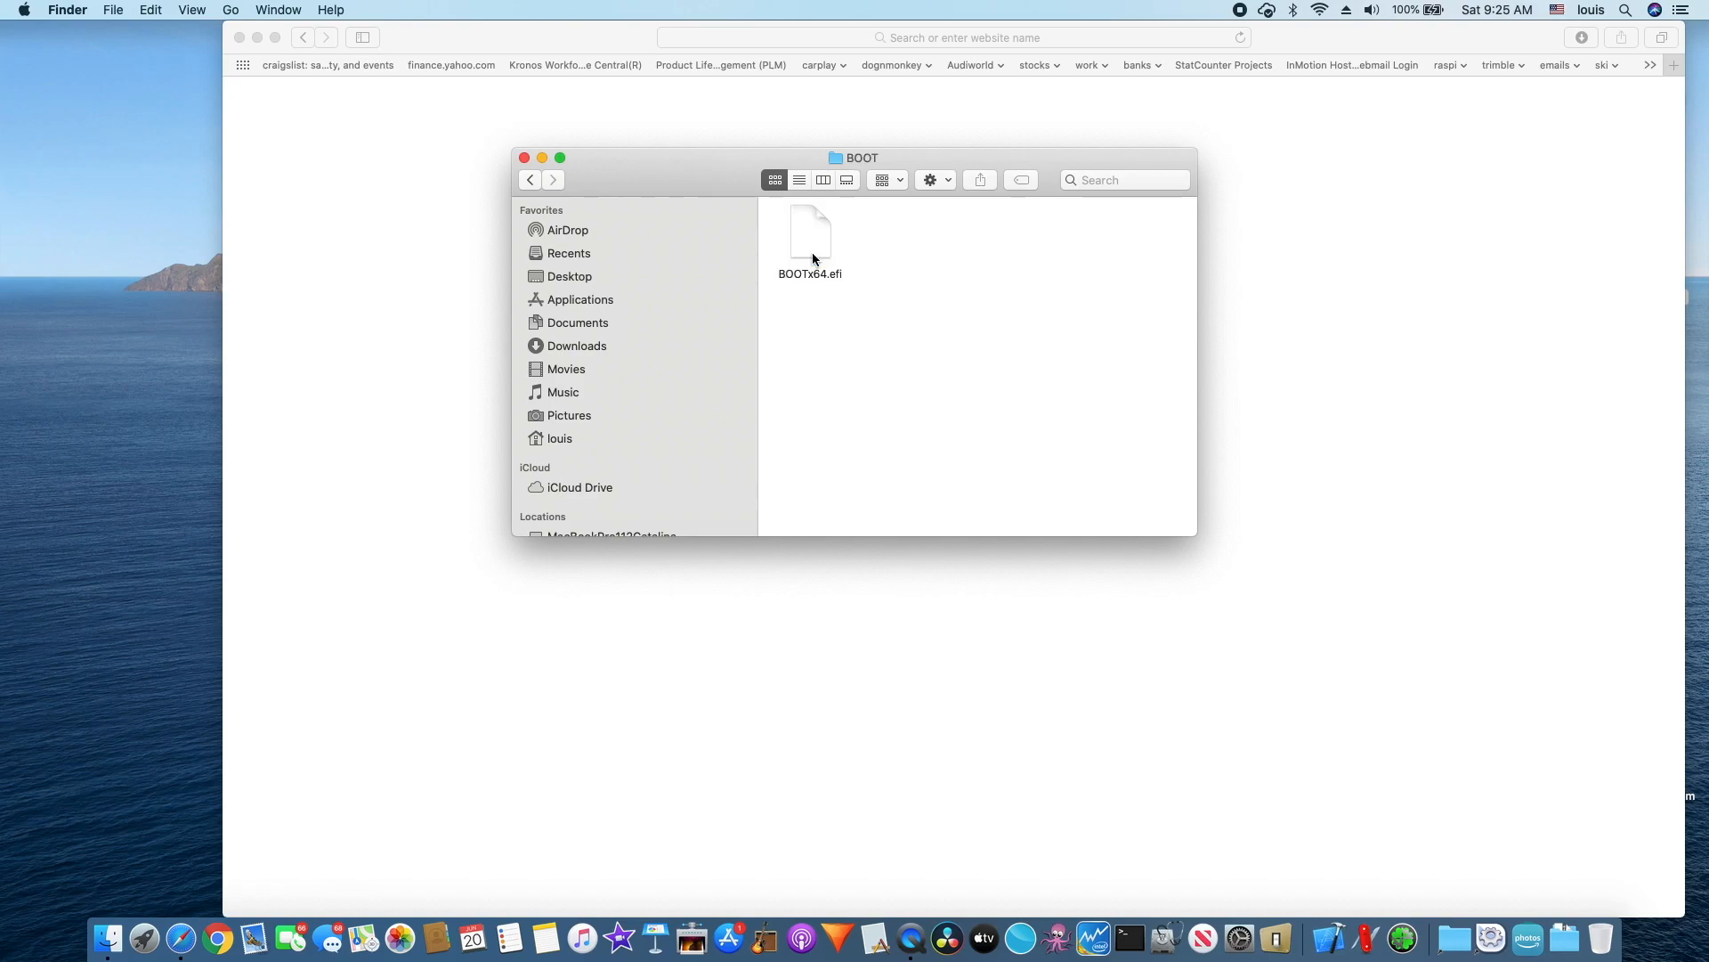
pyautogui.click(530, 182)
pyautogui.doubleClick(918, 246)
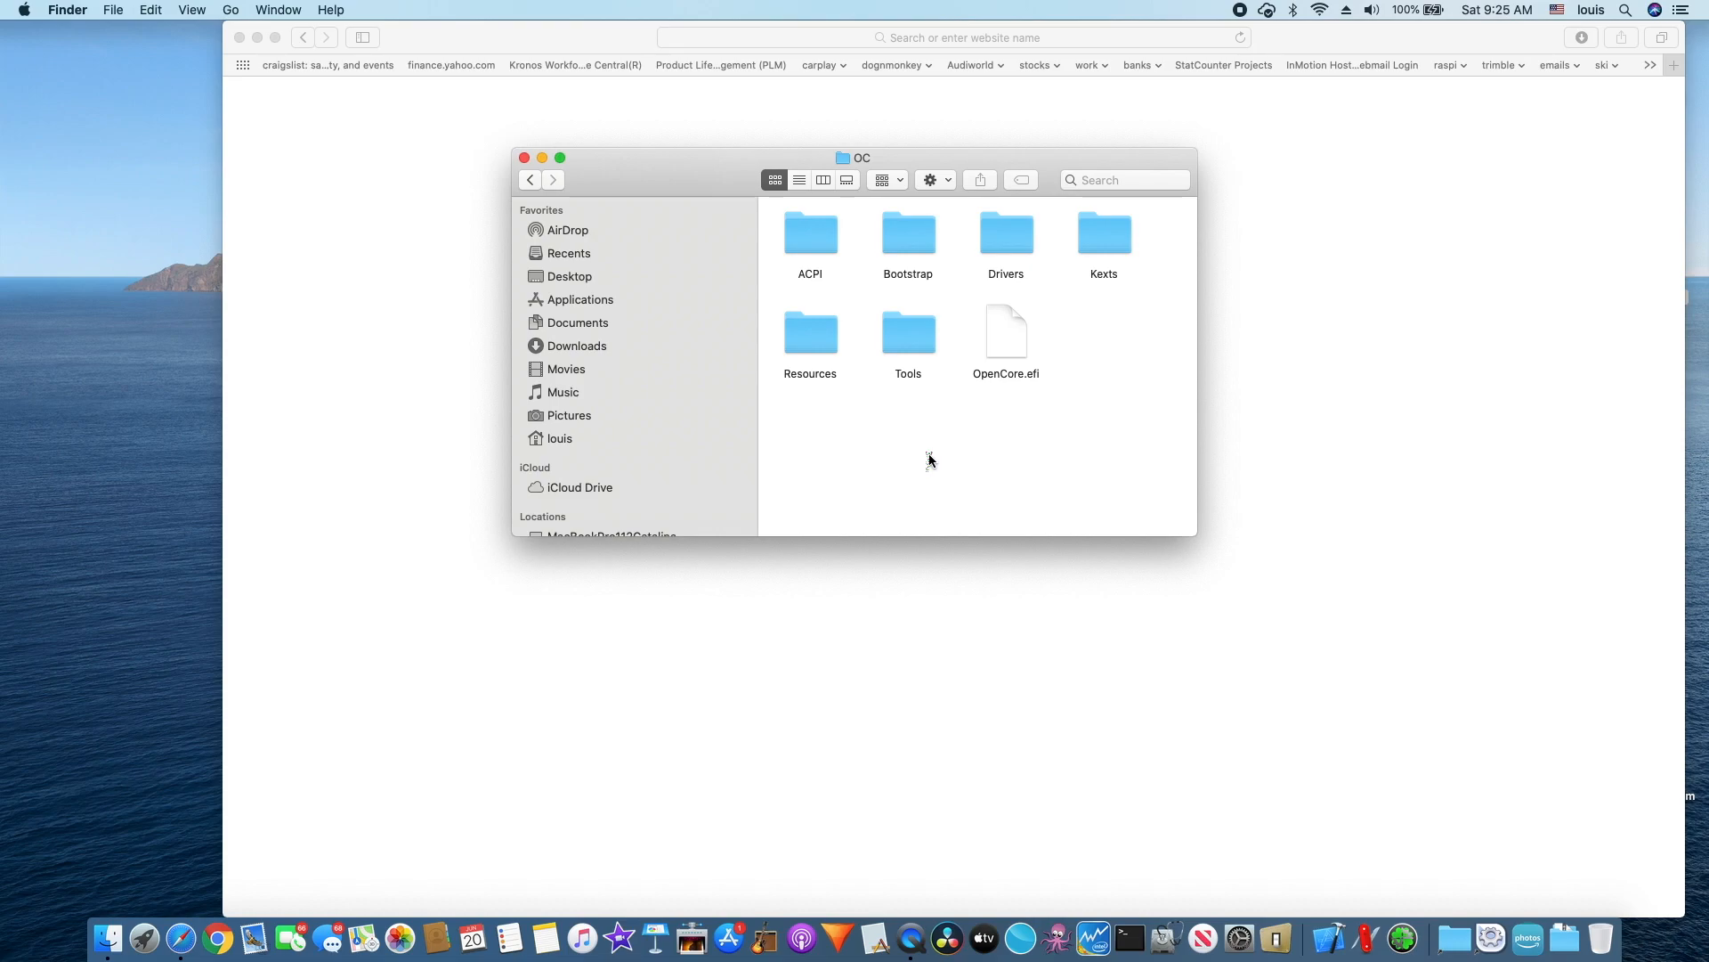
# Switch to Terminal and mount the EFI partition with "sudo diskutil mount /dev/disk0s1", entering the account password
pyautogui.click(1129, 938)
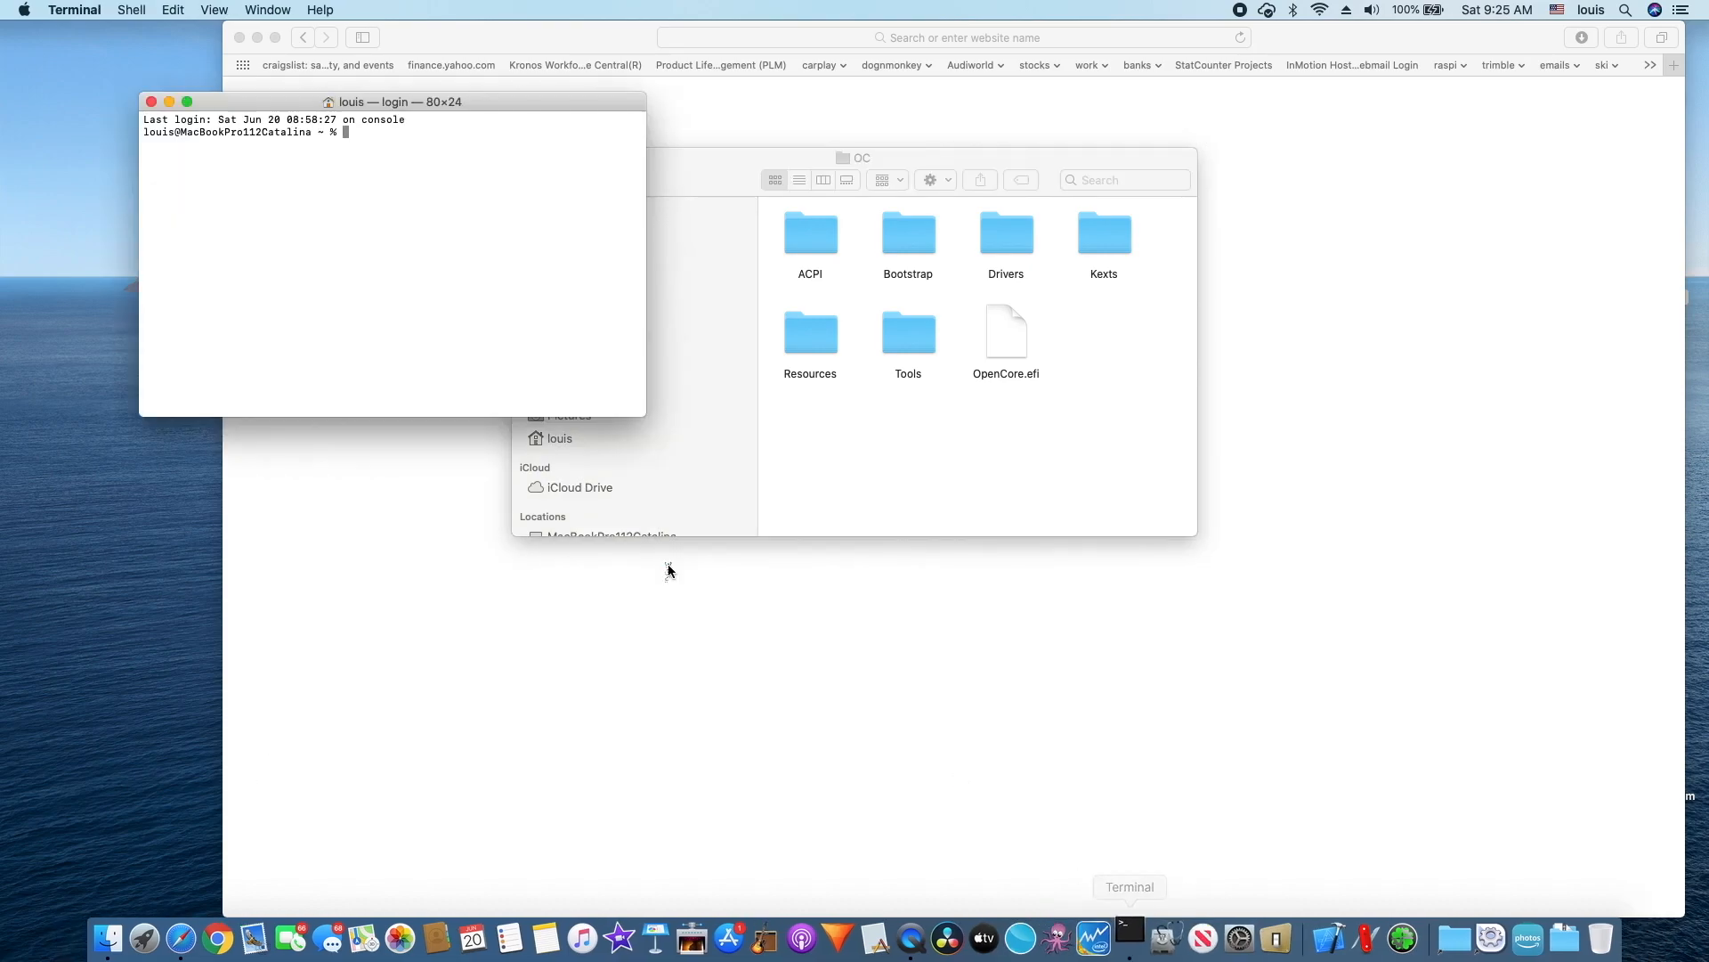
pyautogui.write('sudo diskutil mount /dev/disk0s1')
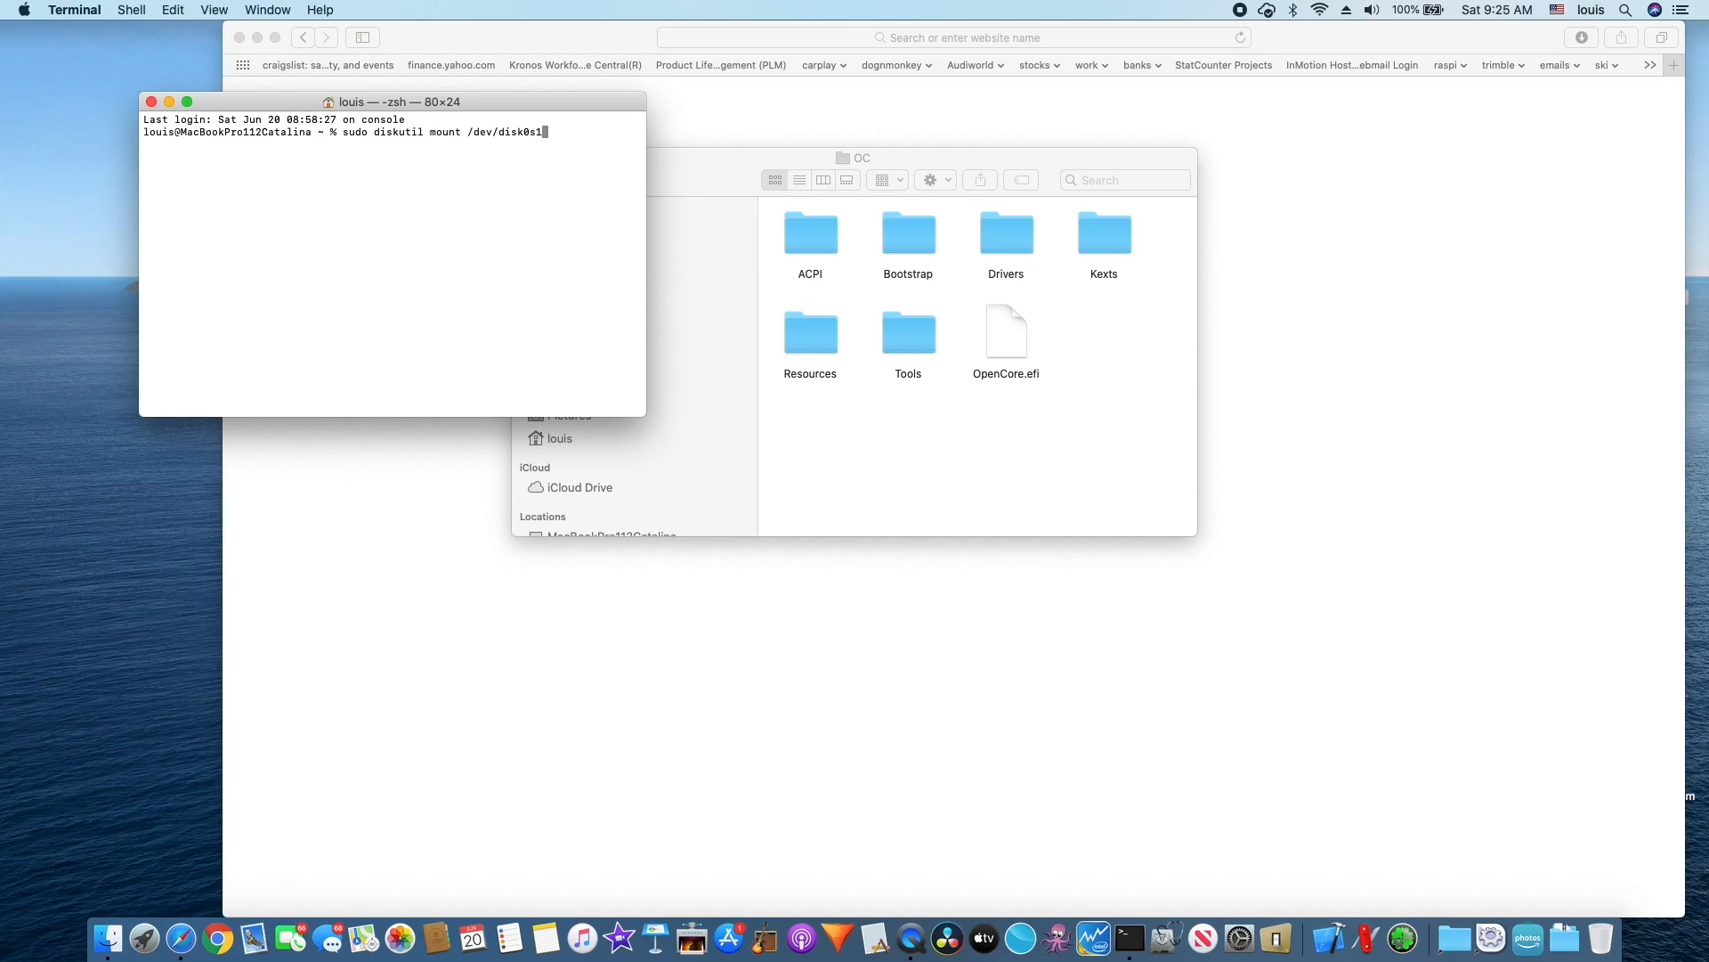
pyautogui.press('Return')
pyautogui.press('Return')
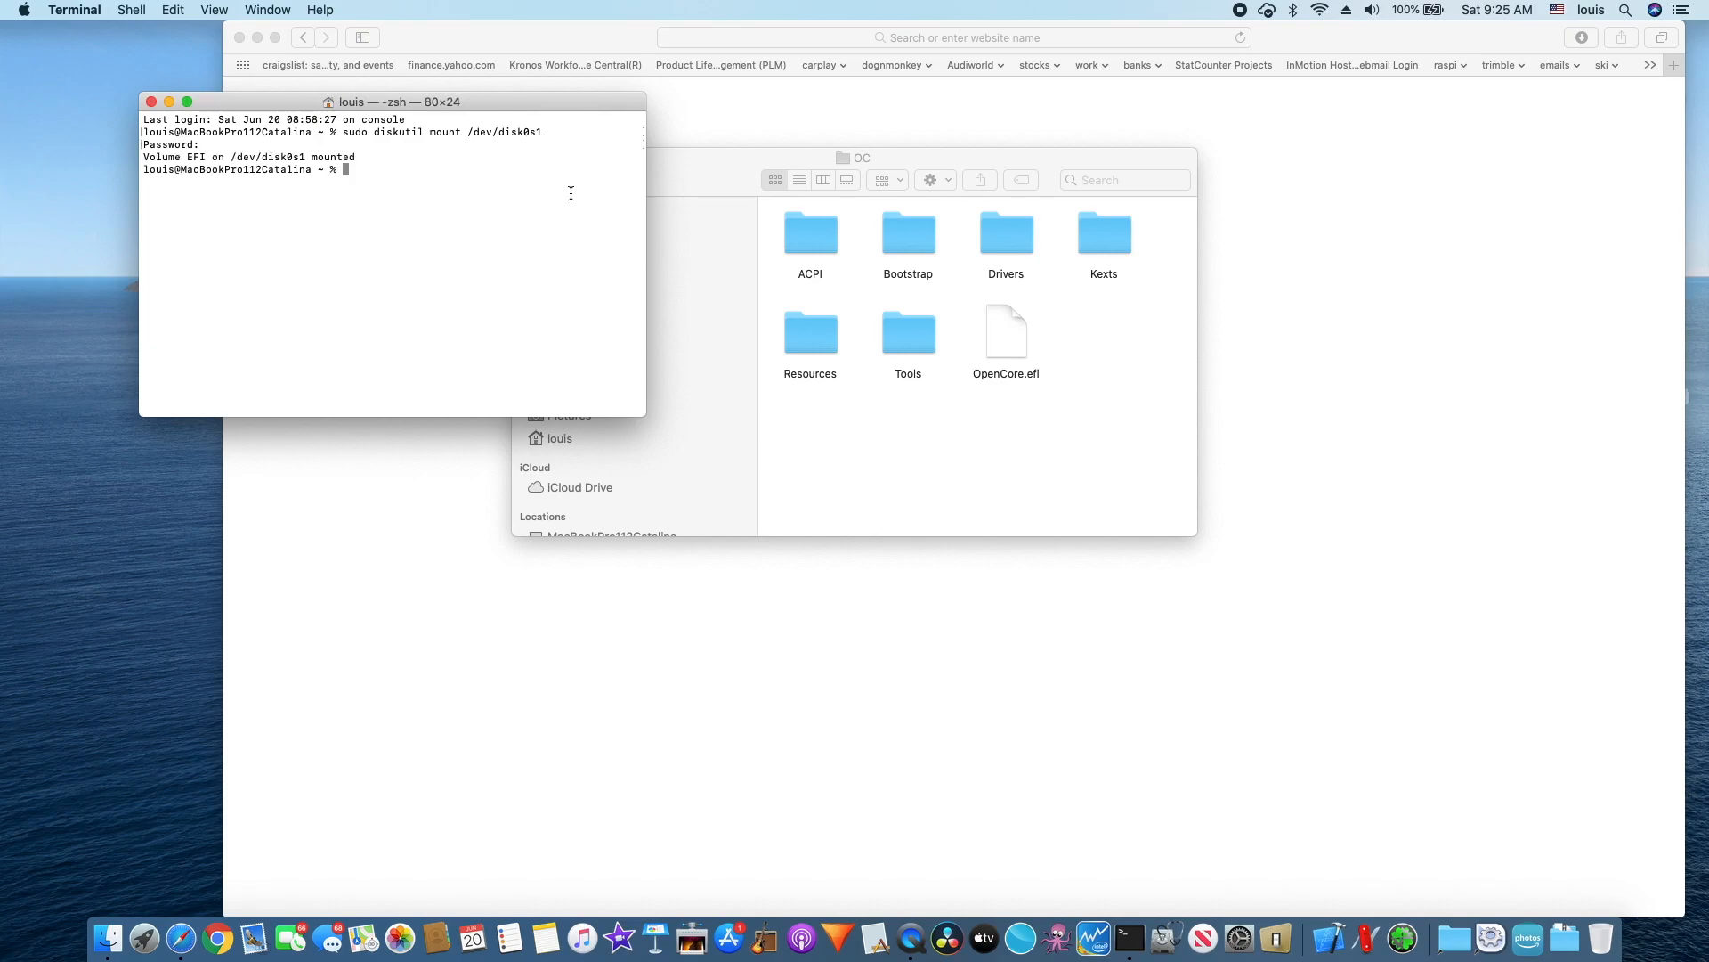
# Open the mounted EFI volume from the desktop and view the contents of its EFI folder
pyautogui.moveTo(0, 0)
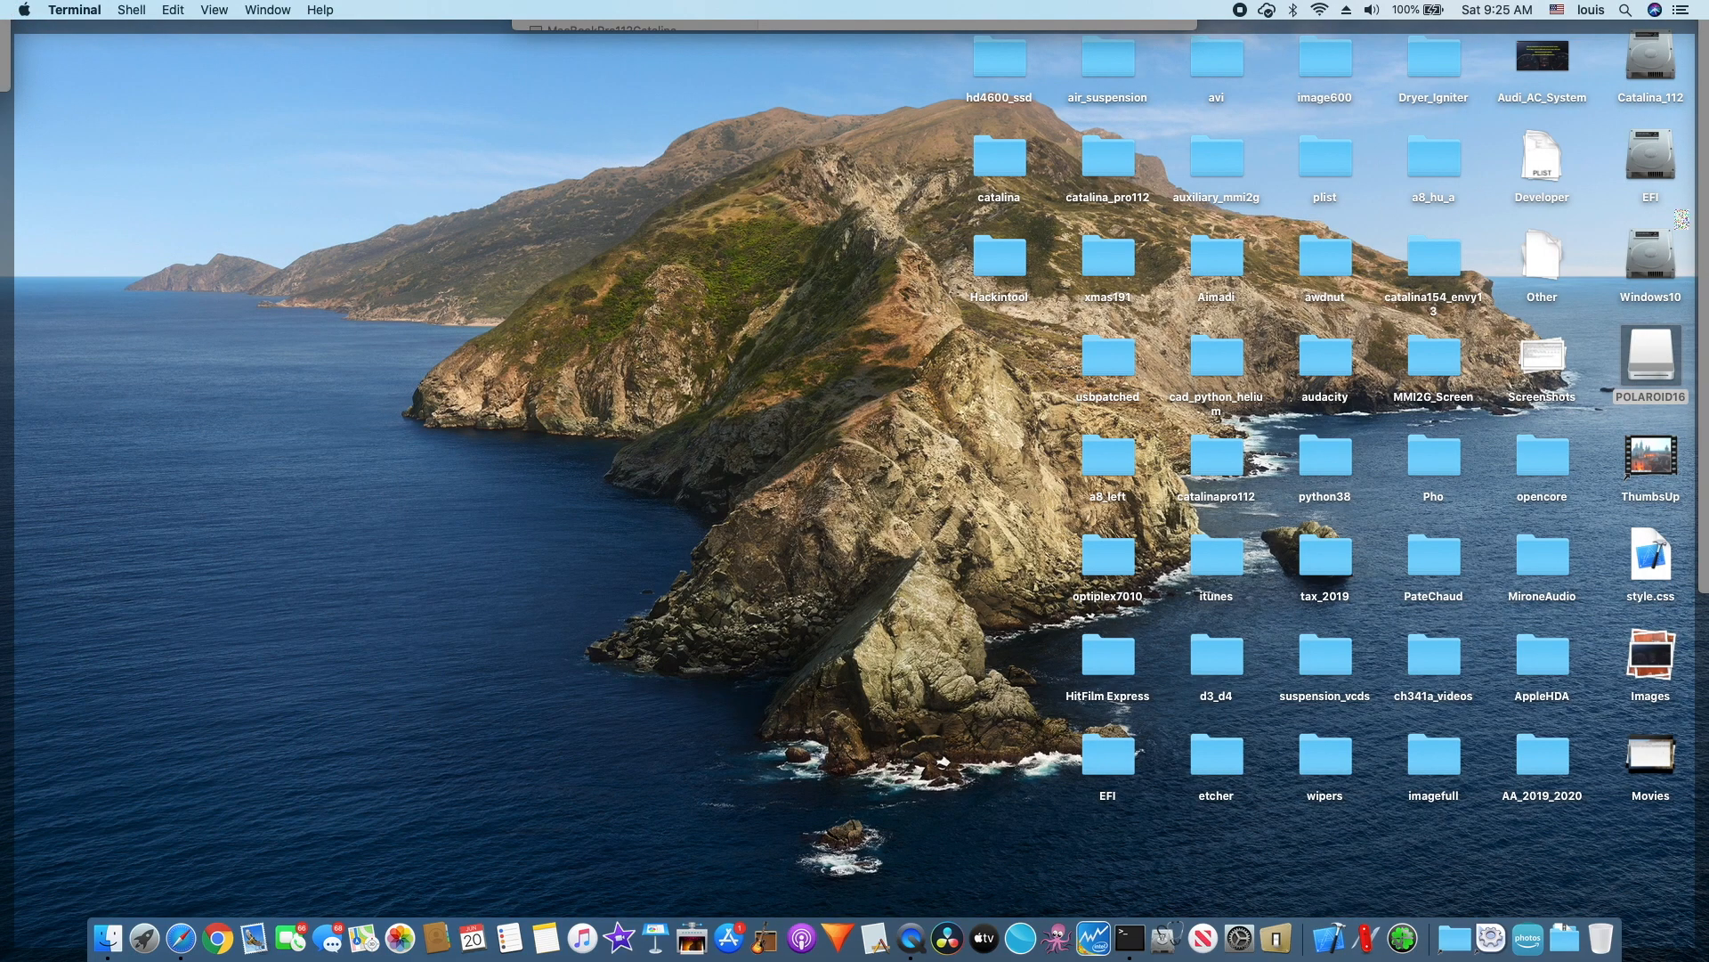
pyautogui.doubleClick(1651, 153)
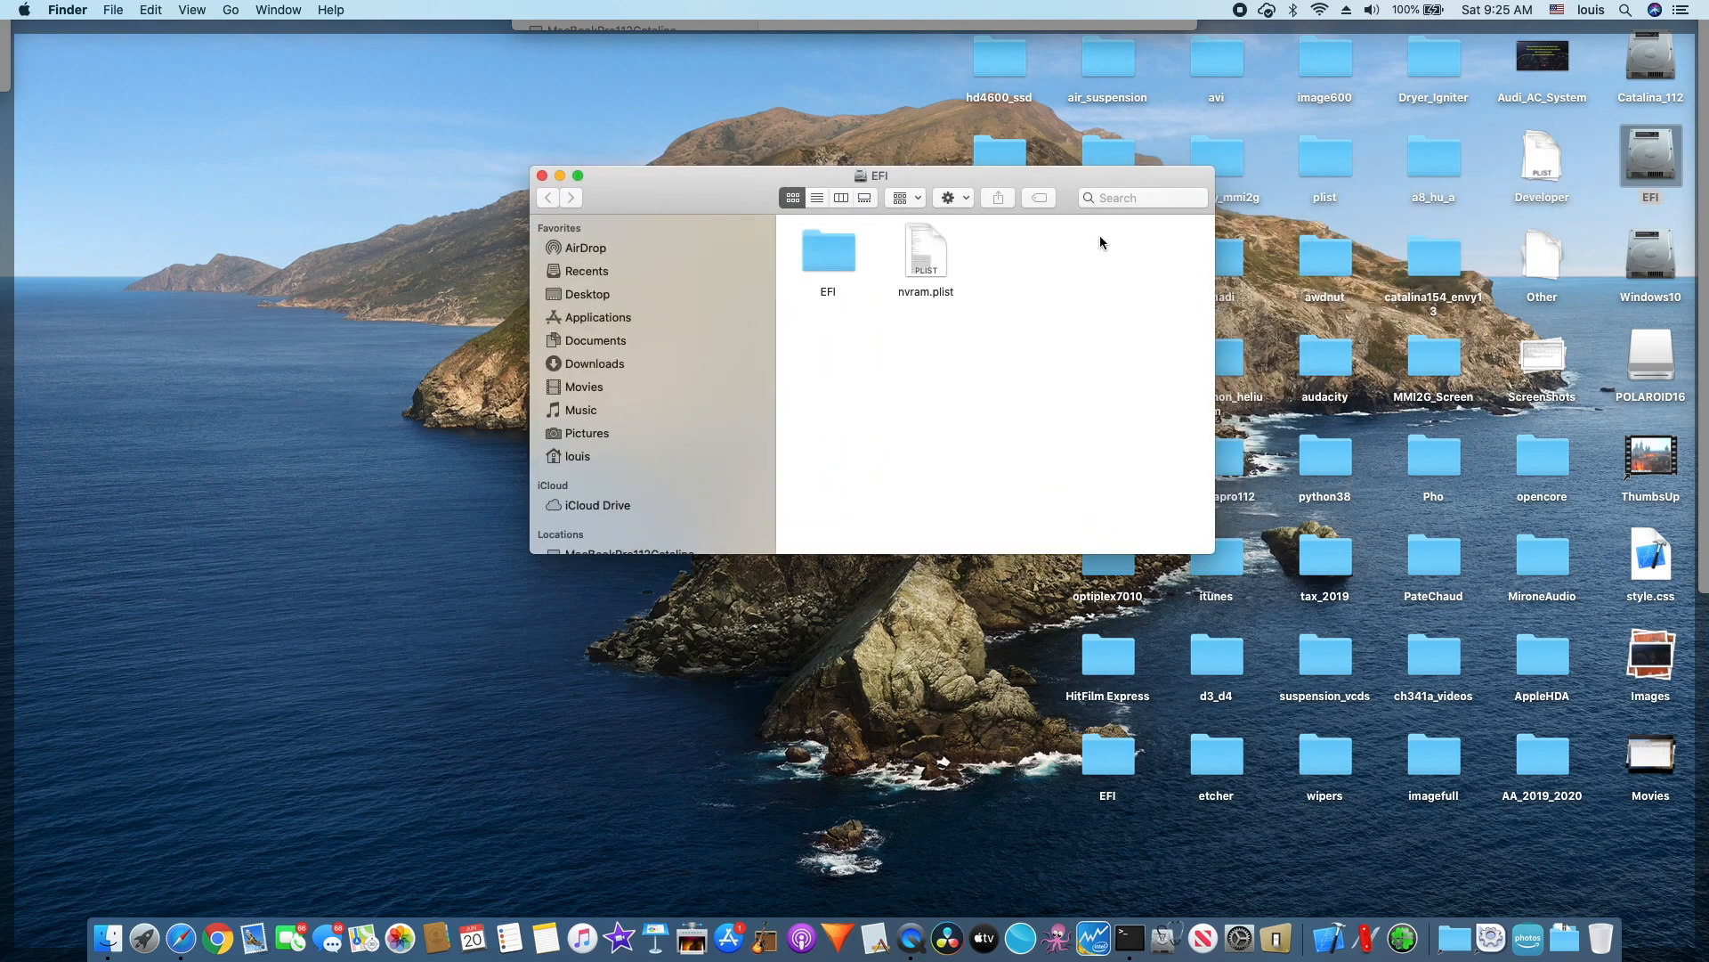
pyautogui.doubleClick(823, 261)
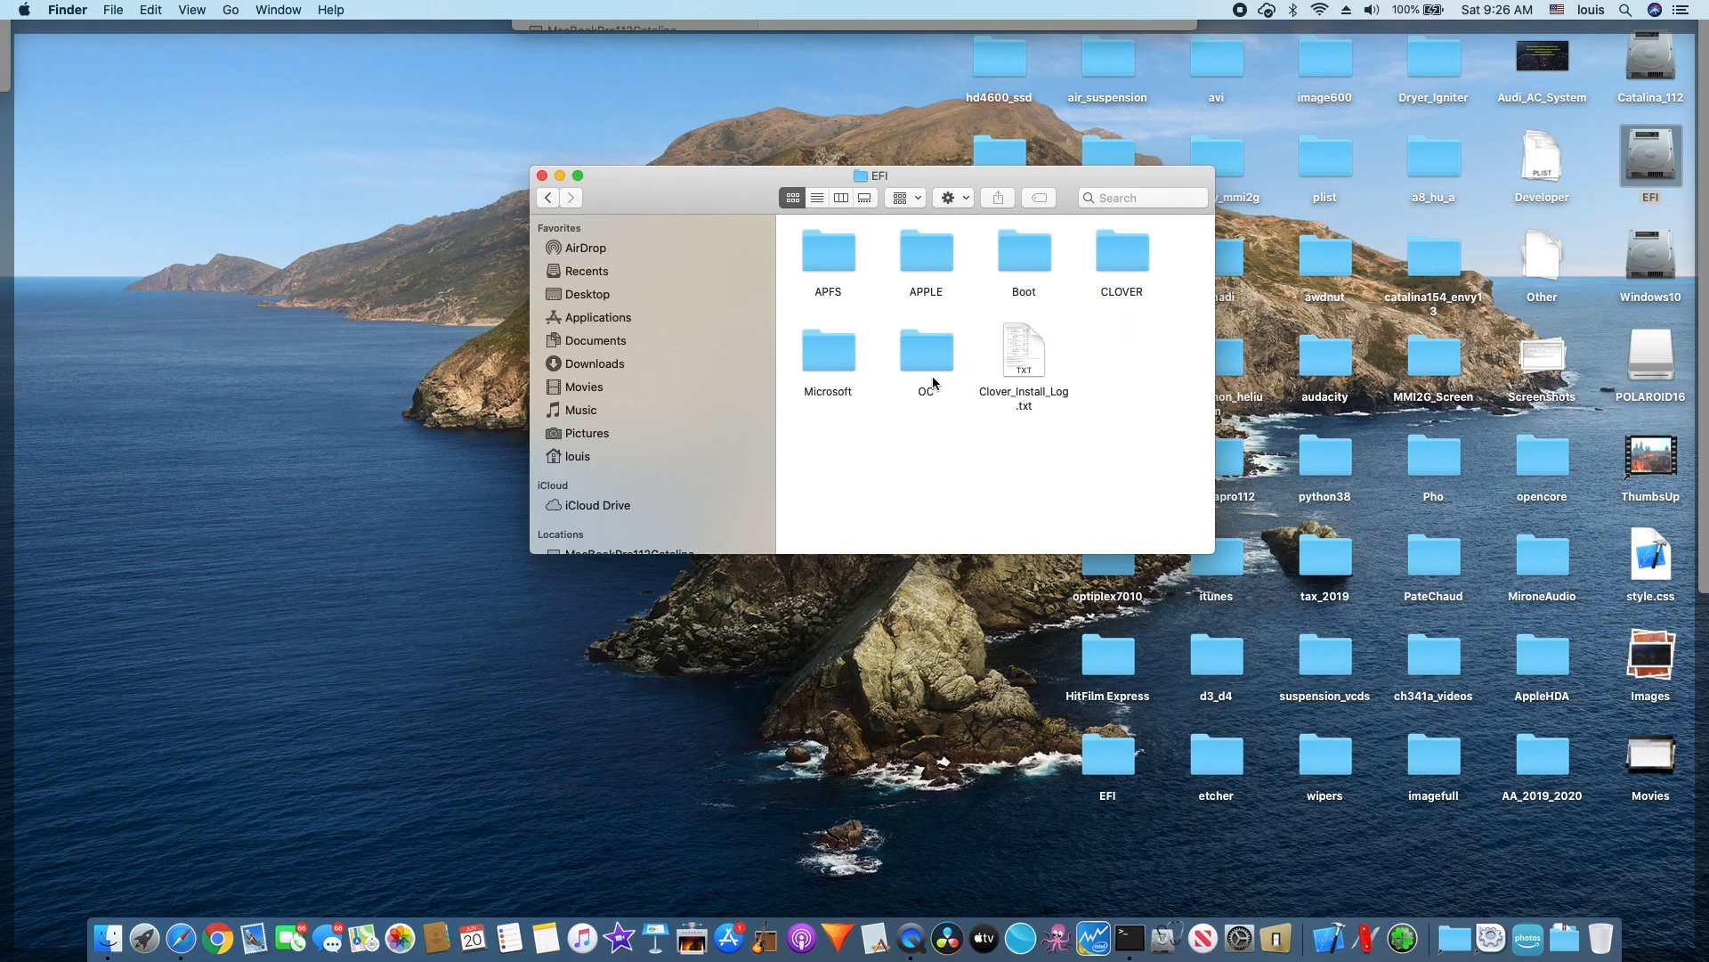
pyautogui.moveTo(0, 0)
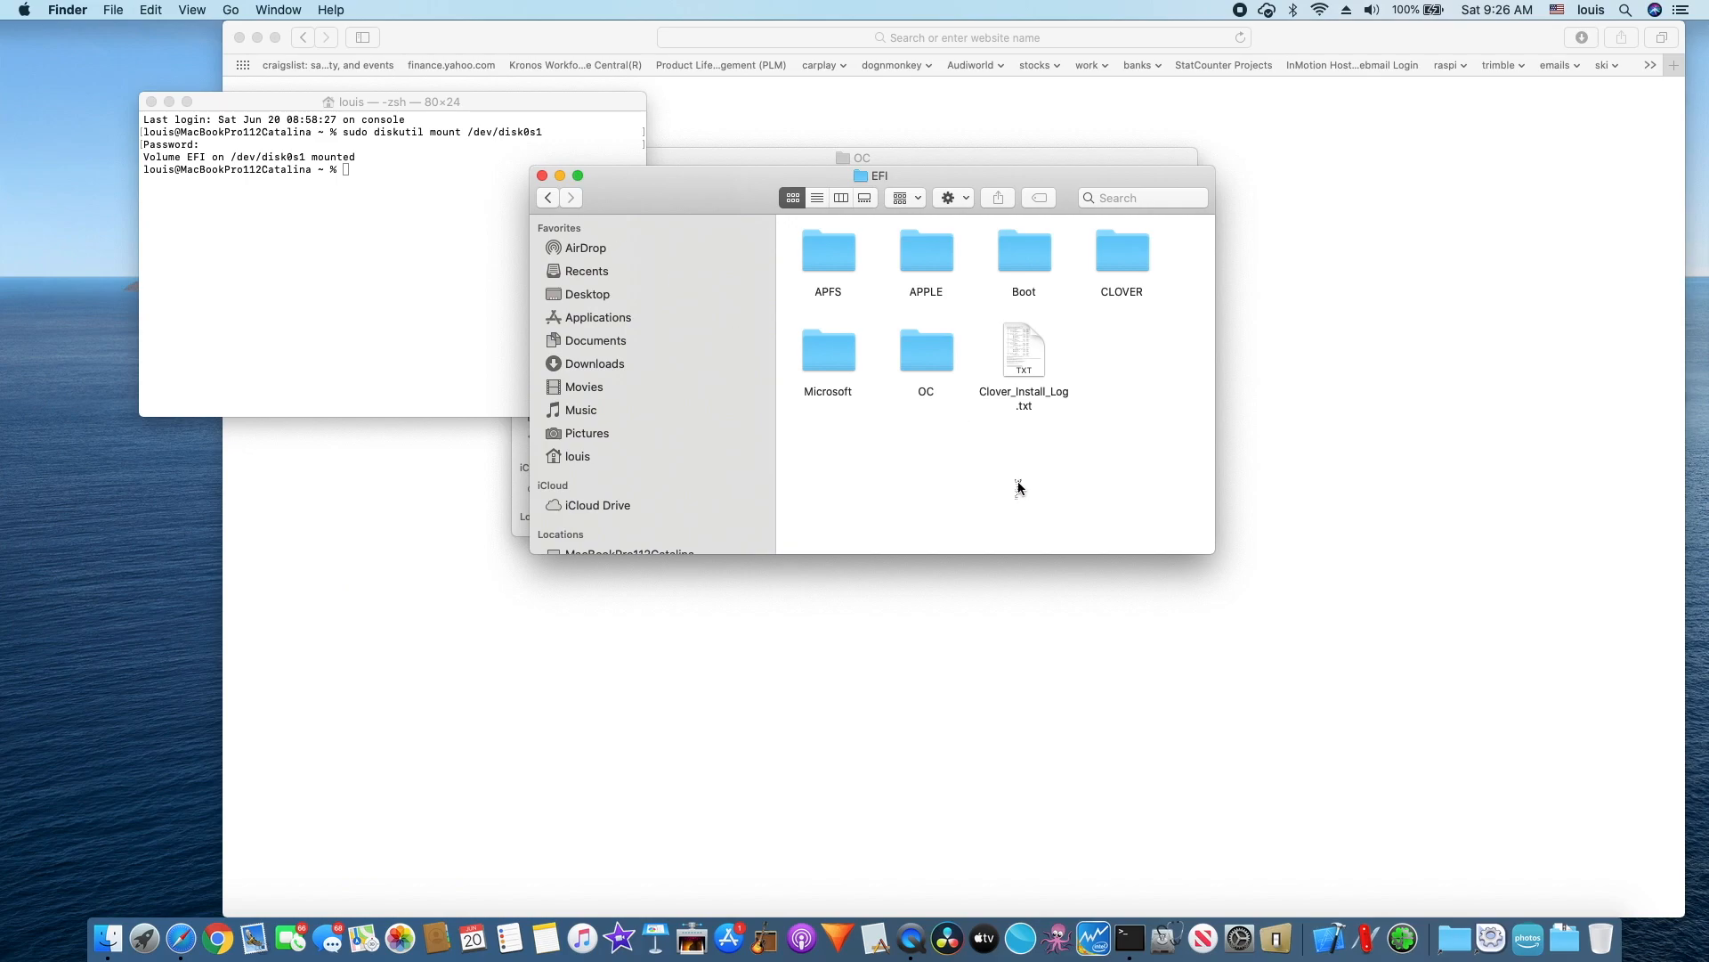
pyautogui.press('super+w')
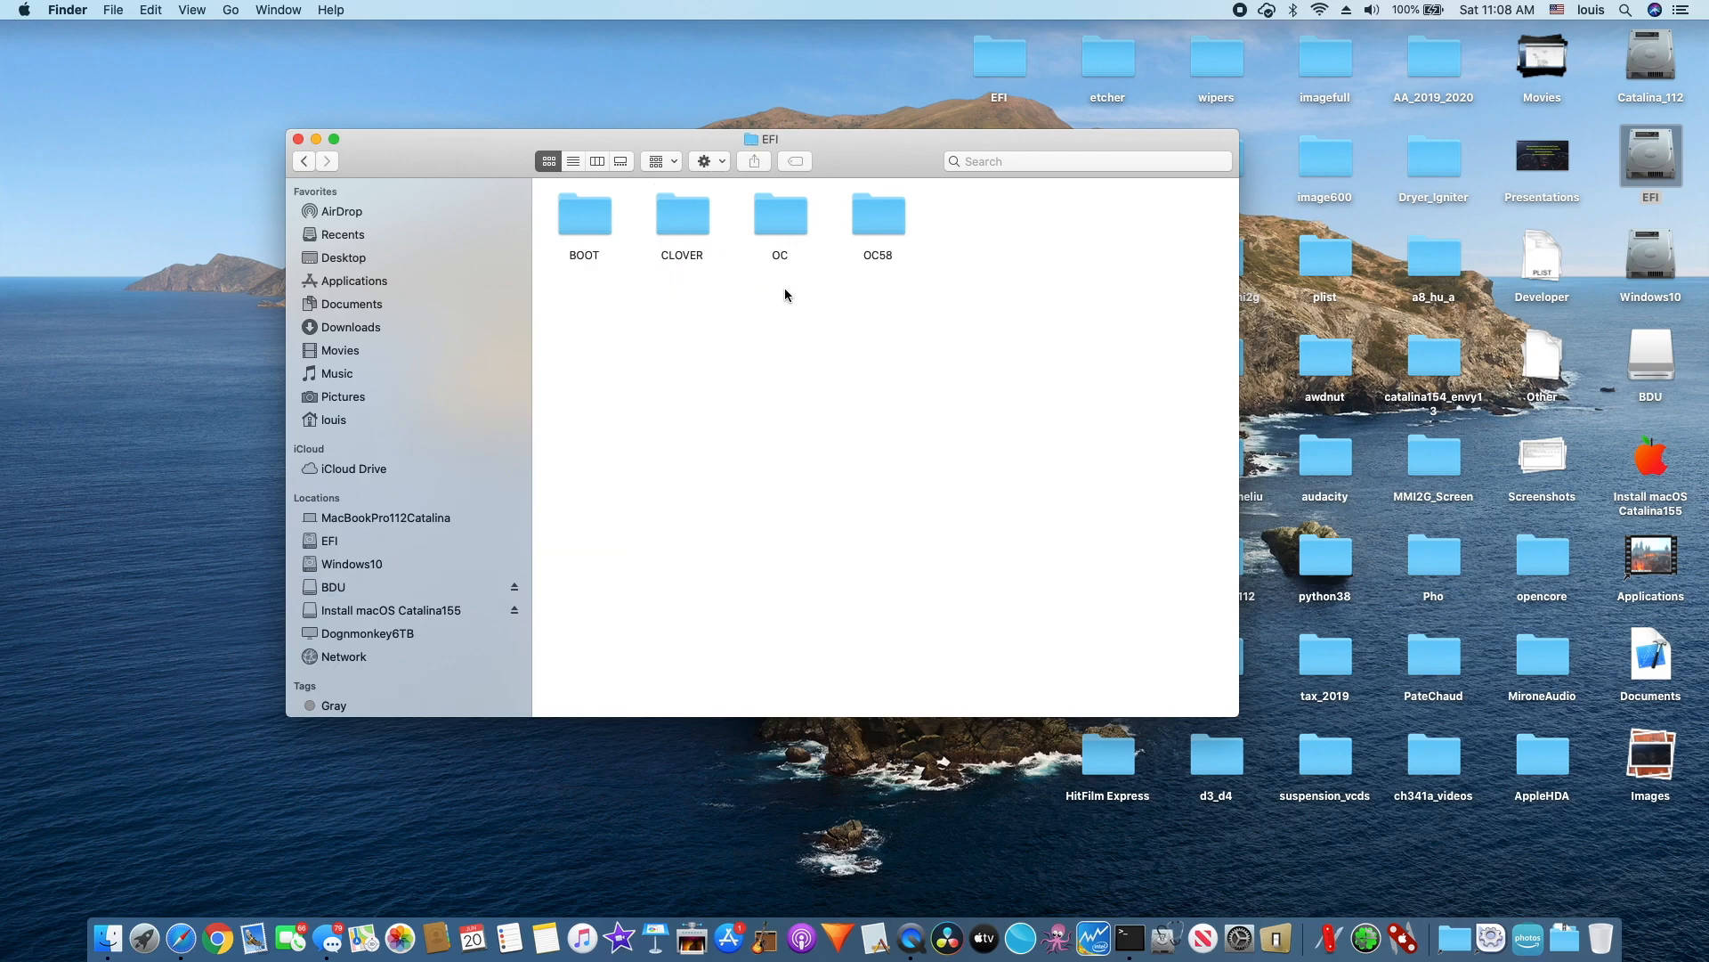
# View the OC folder, close the config.plist window, and open the EFI folder on the EFI volume
pyautogui.doubleClick(787, 218)
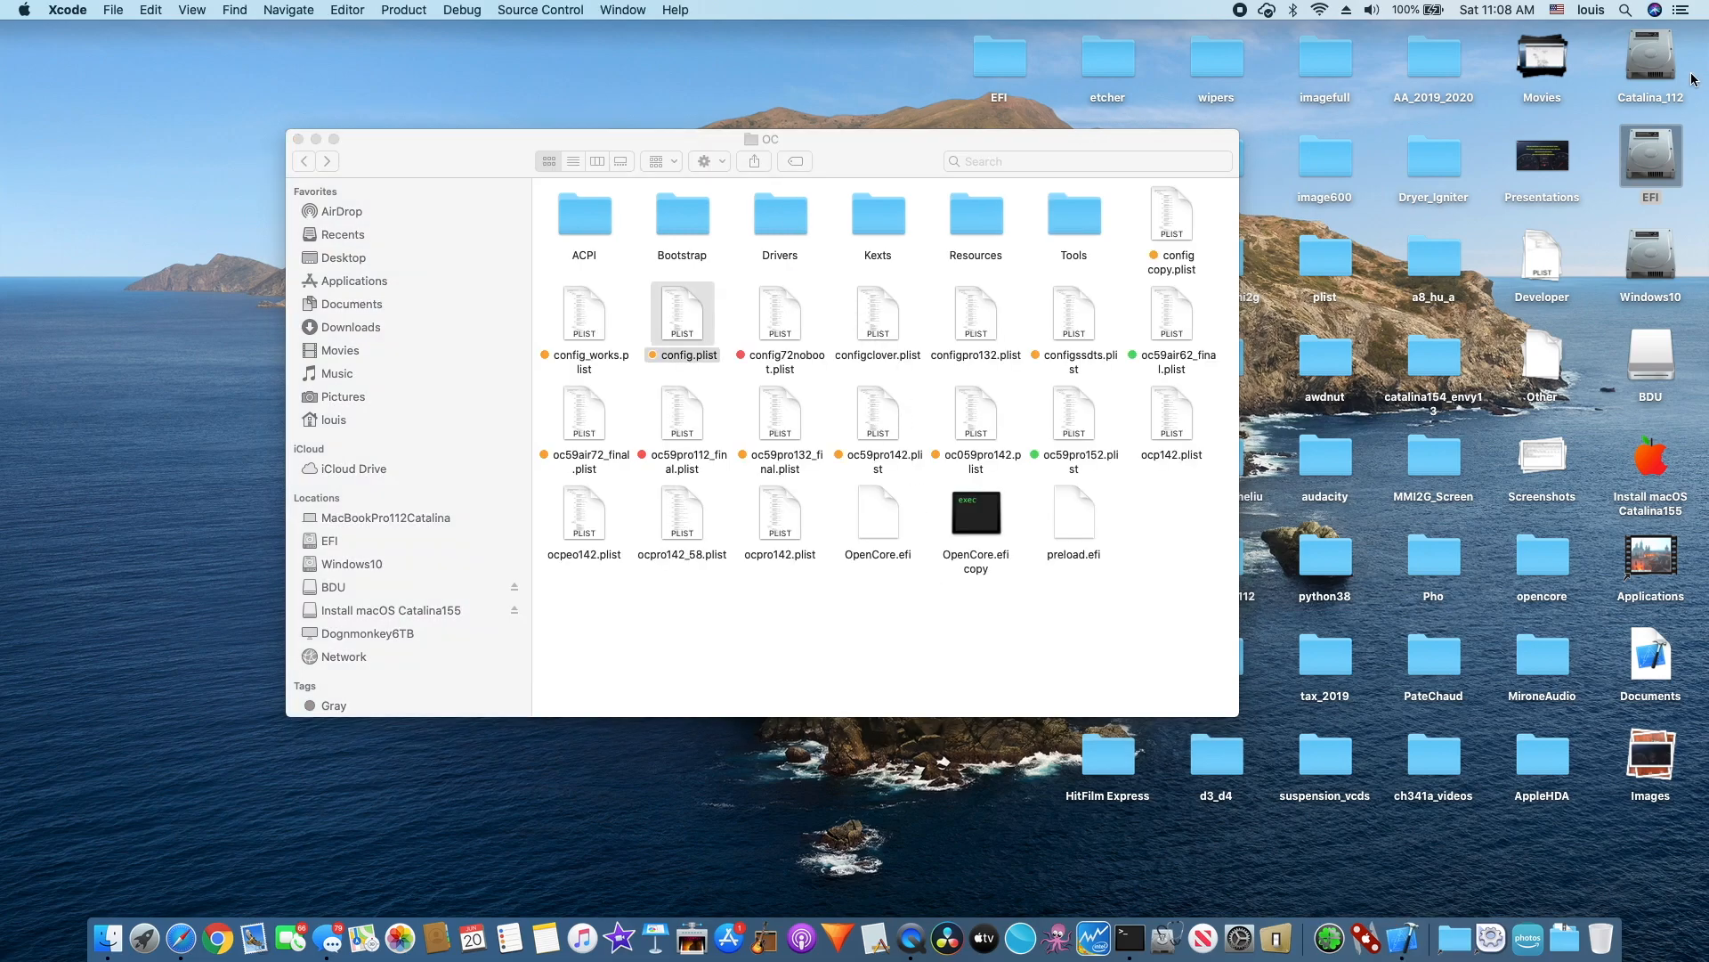
pyautogui.doubleClick(1649, 156)
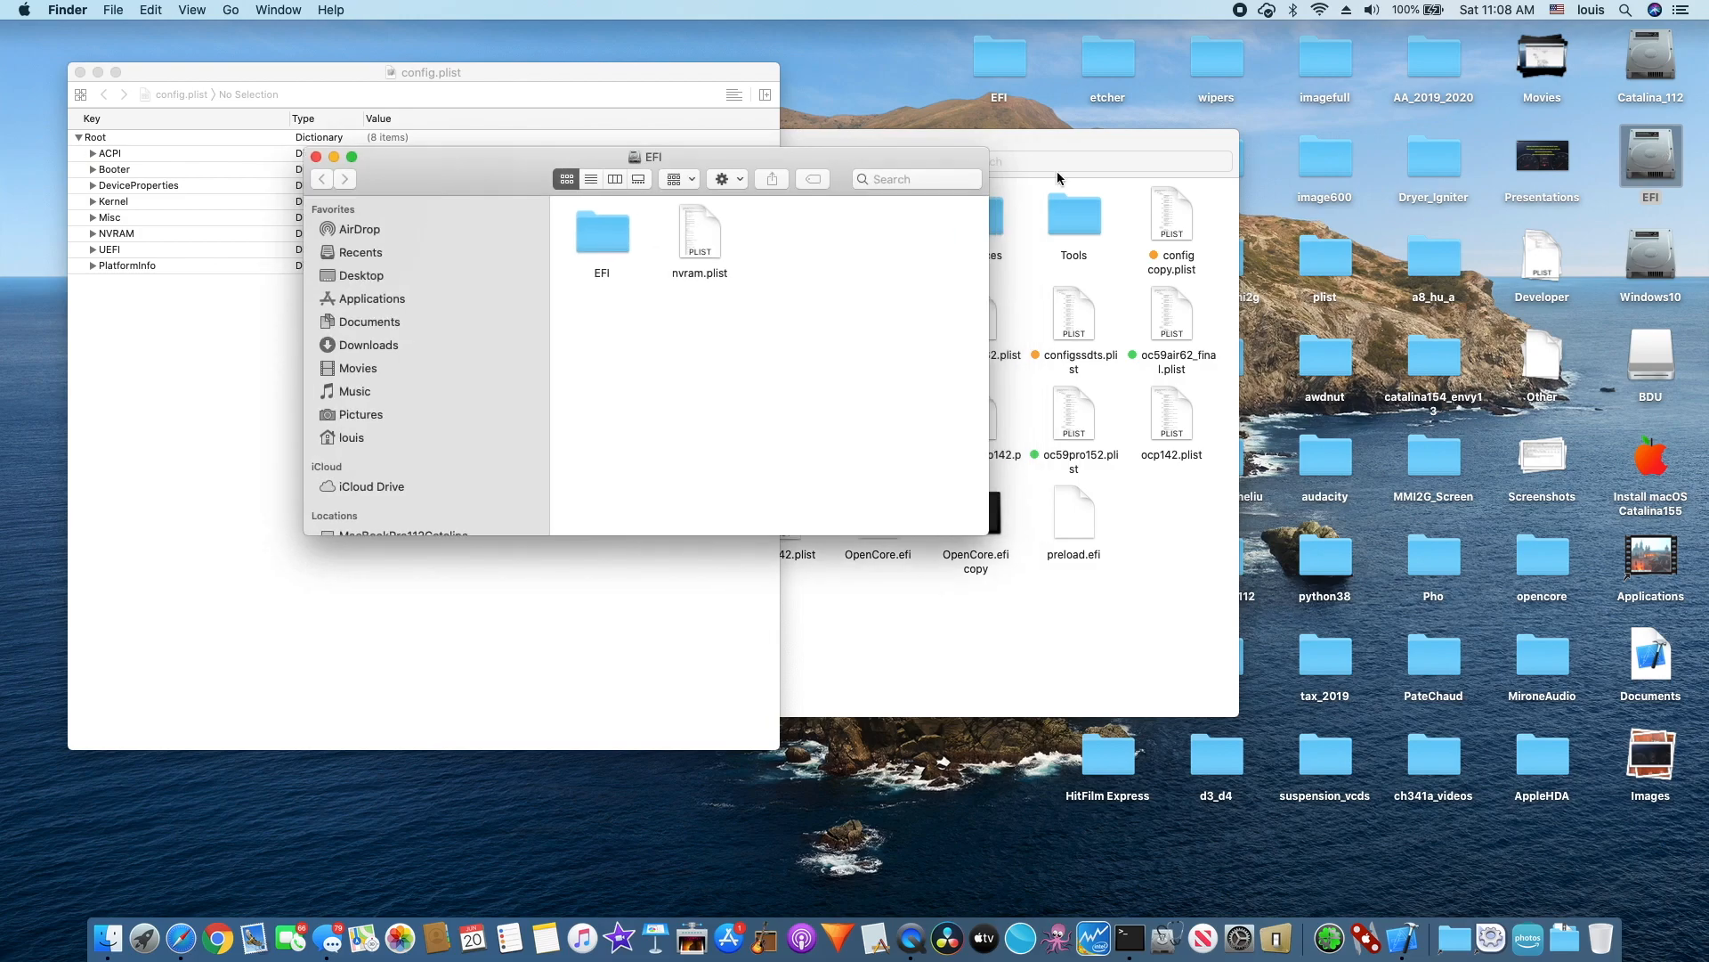
pyautogui.click(79, 72)
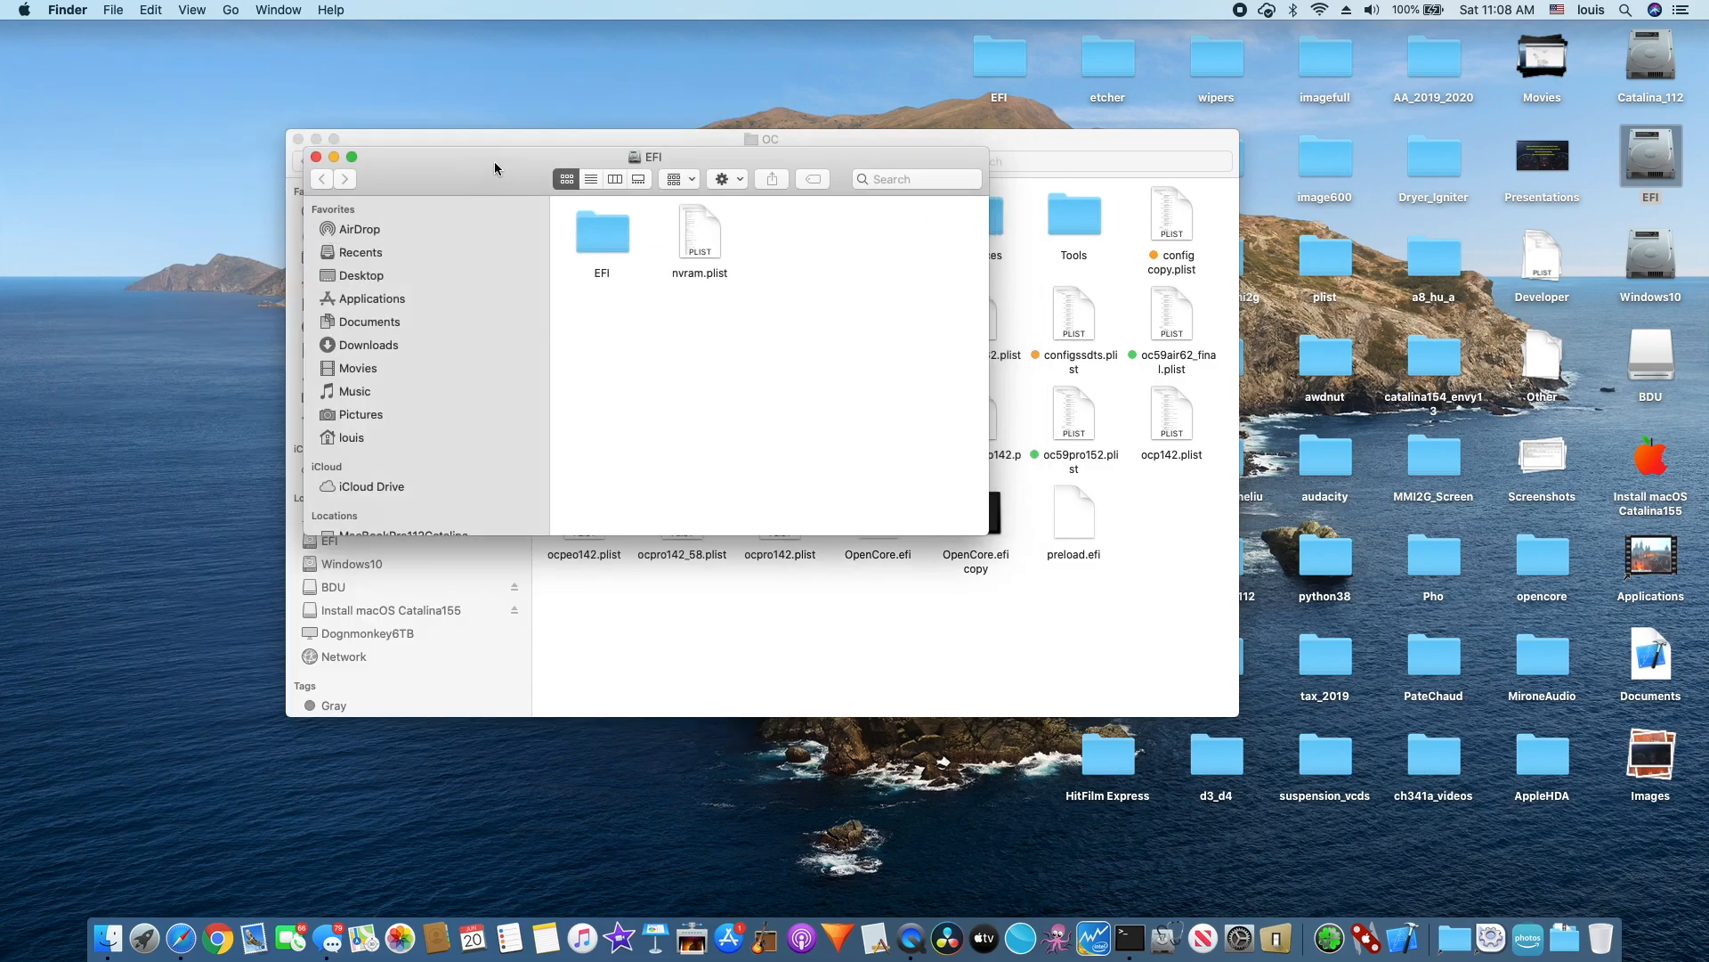
pyautogui.doubleClick(609, 223)
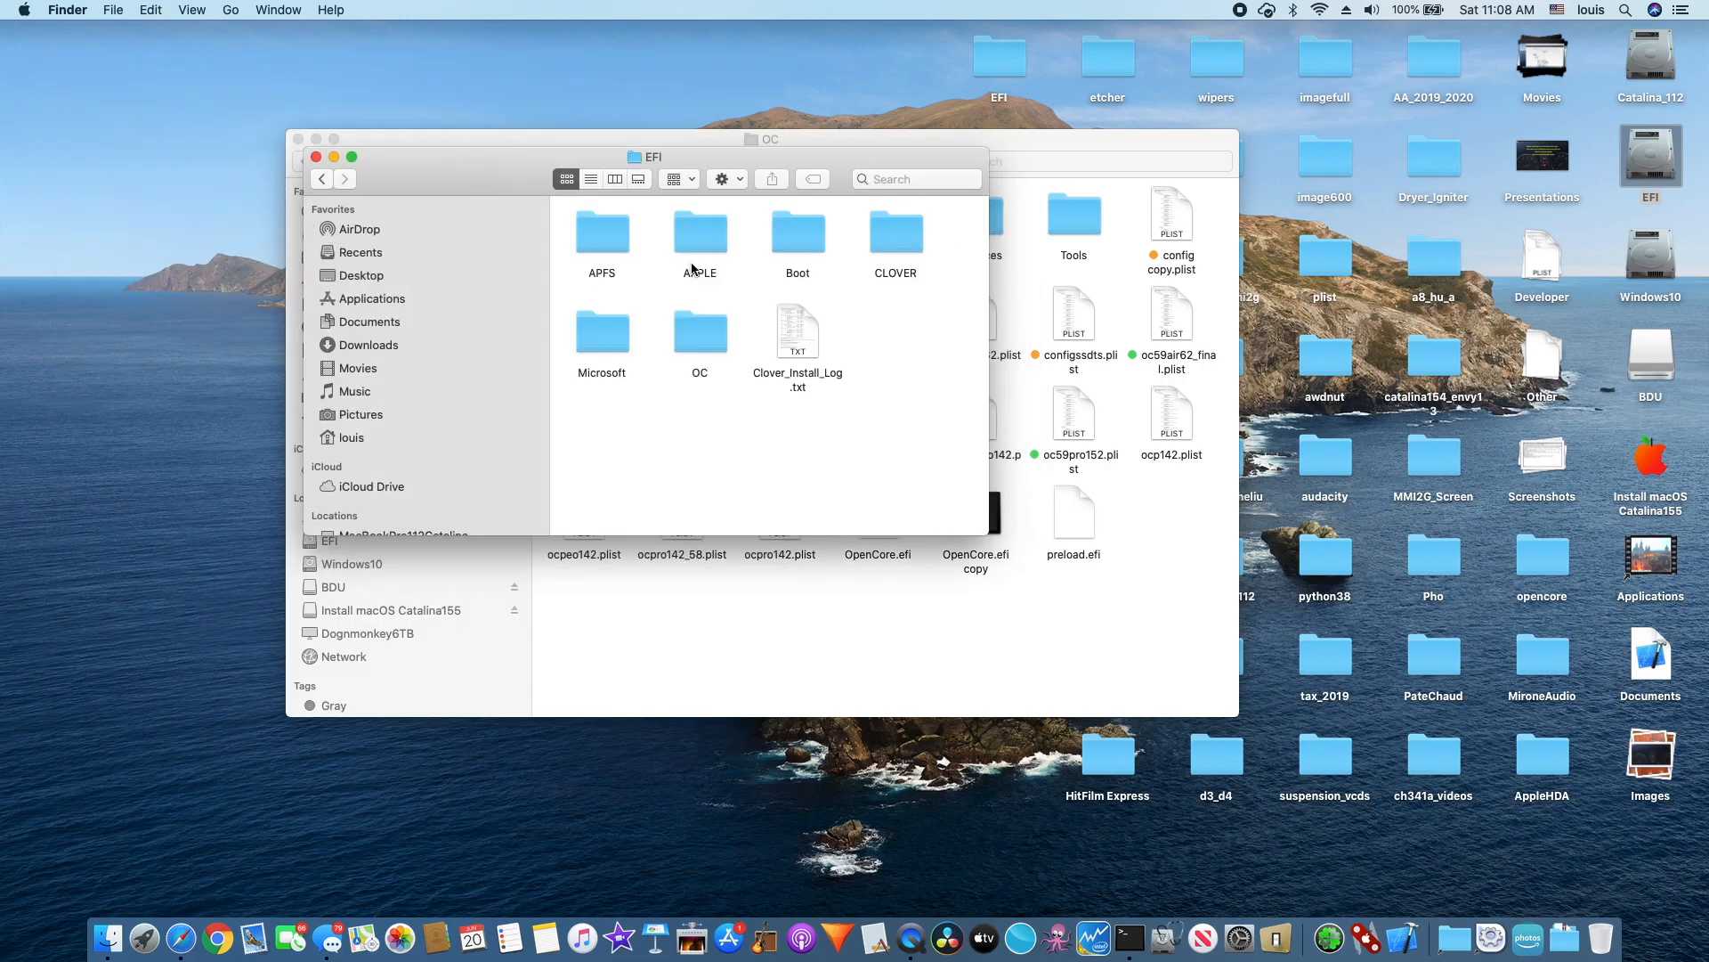
# Examine the OC, CLOVER, Microsoft and Boot folders inside EFI, including the BOOTx64.efi058 file in Boot
pyautogui.click(715, 351)
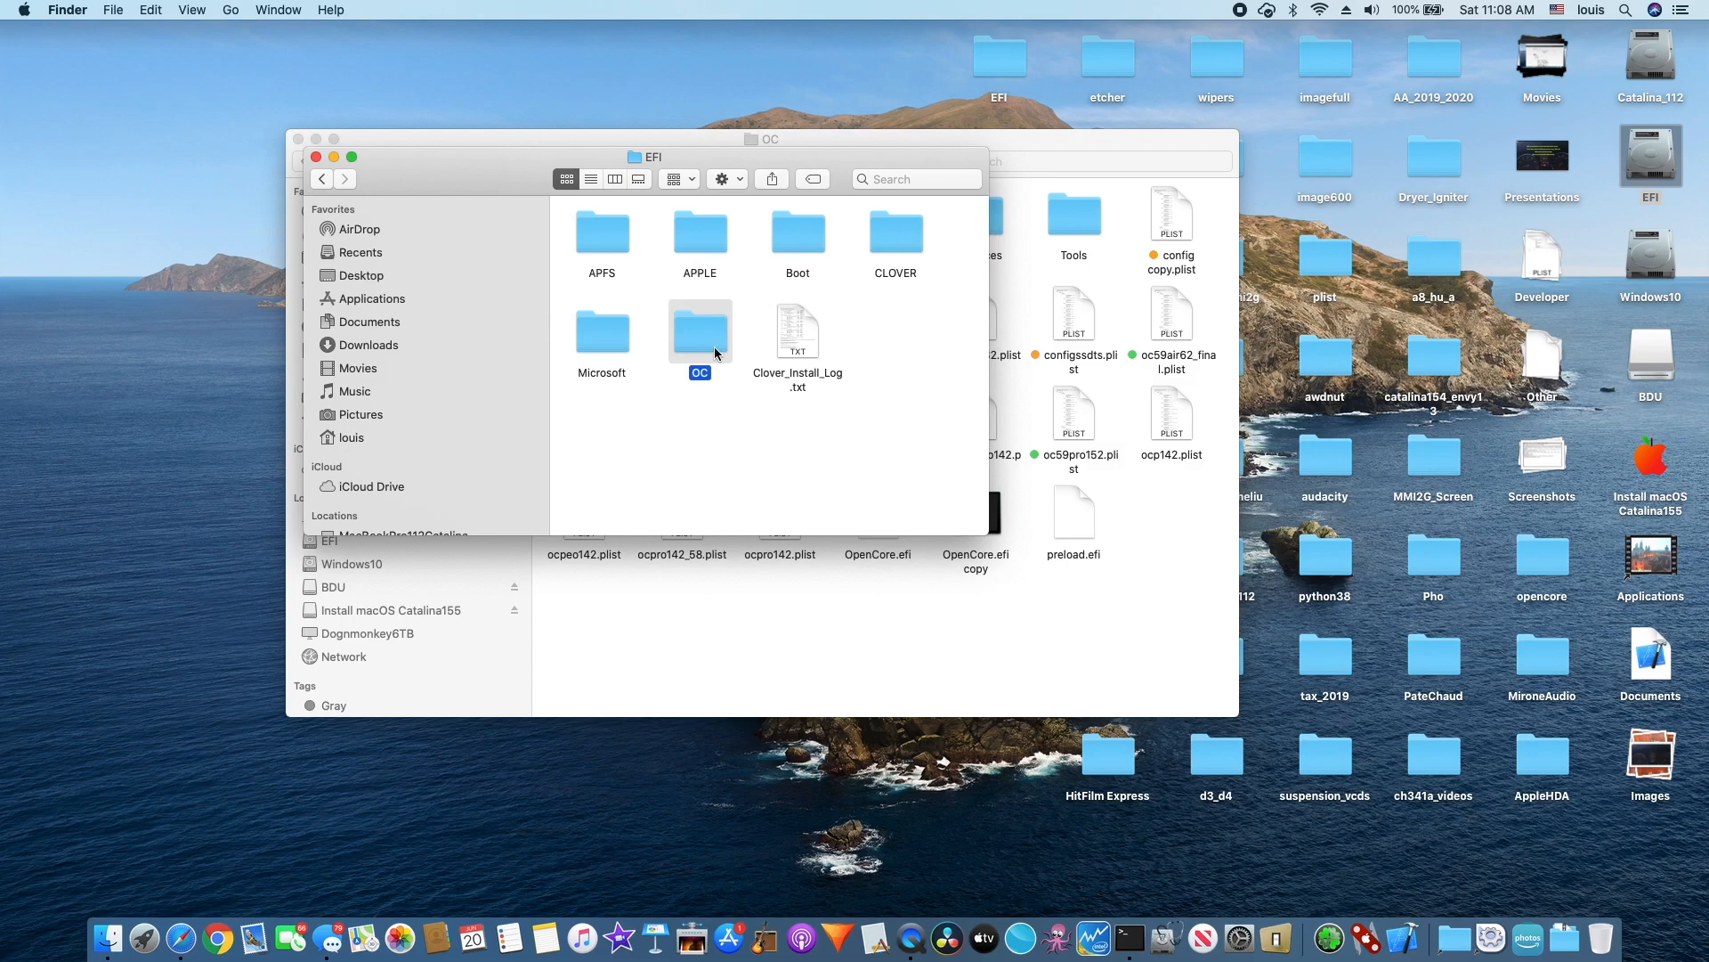
pyautogui.click(878, 242)
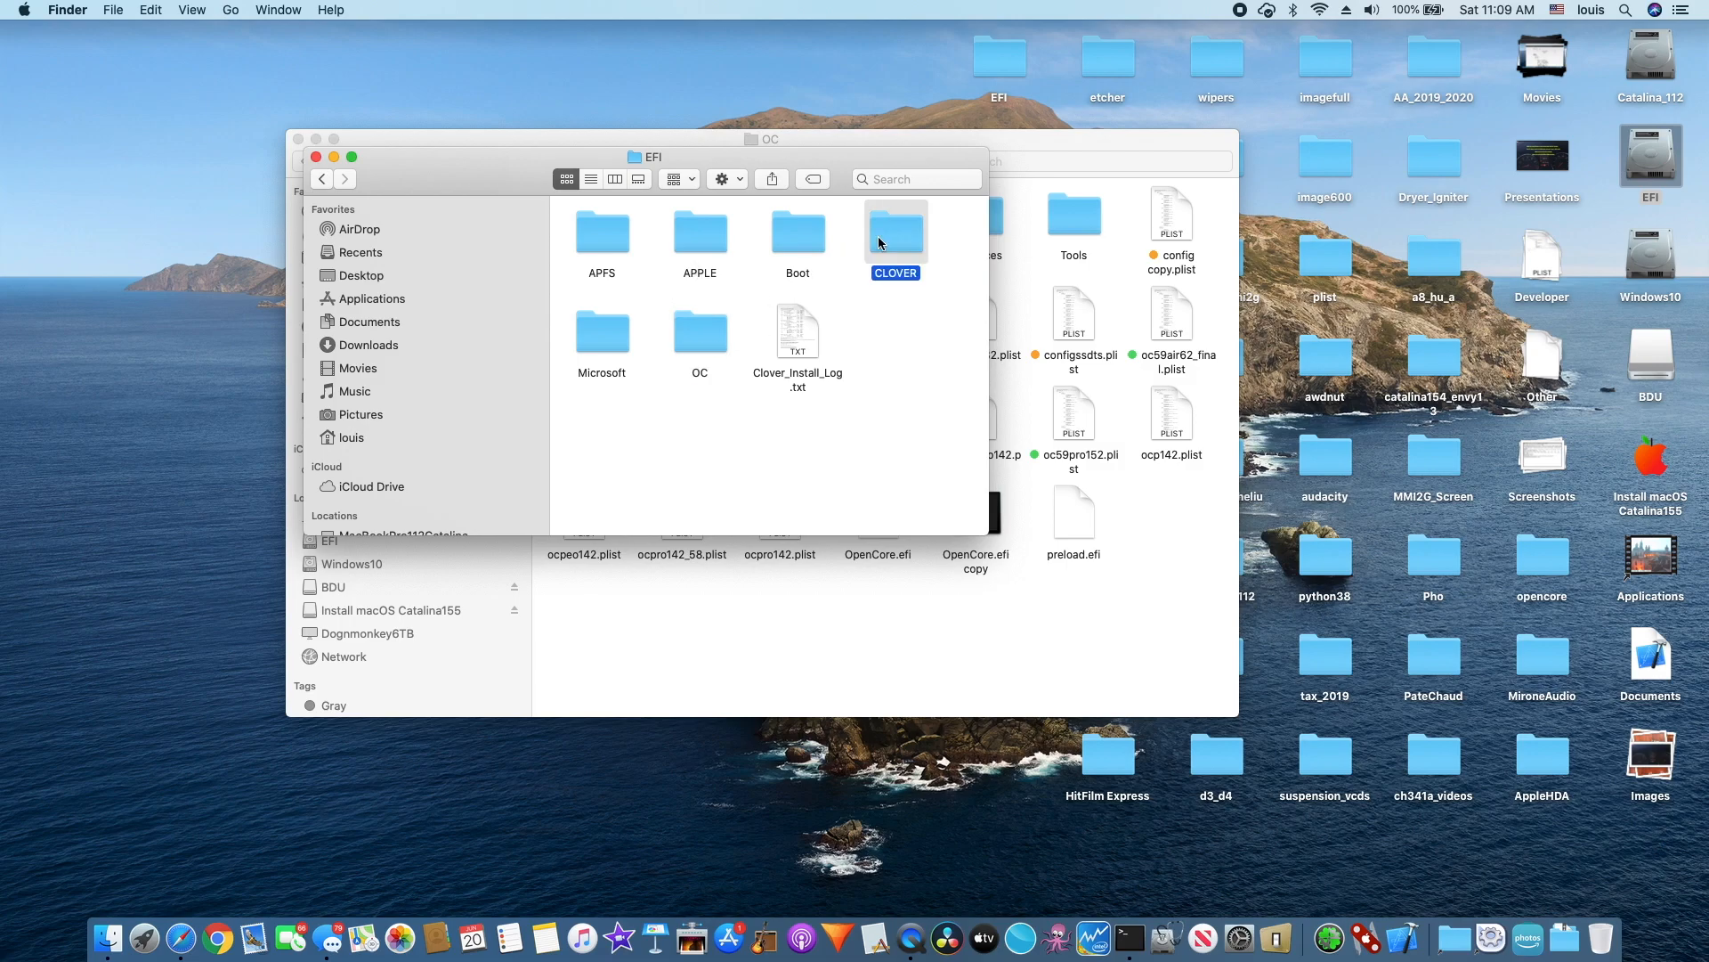
pyautogui.click(593, 365)
pyautogui.click(601, 352)
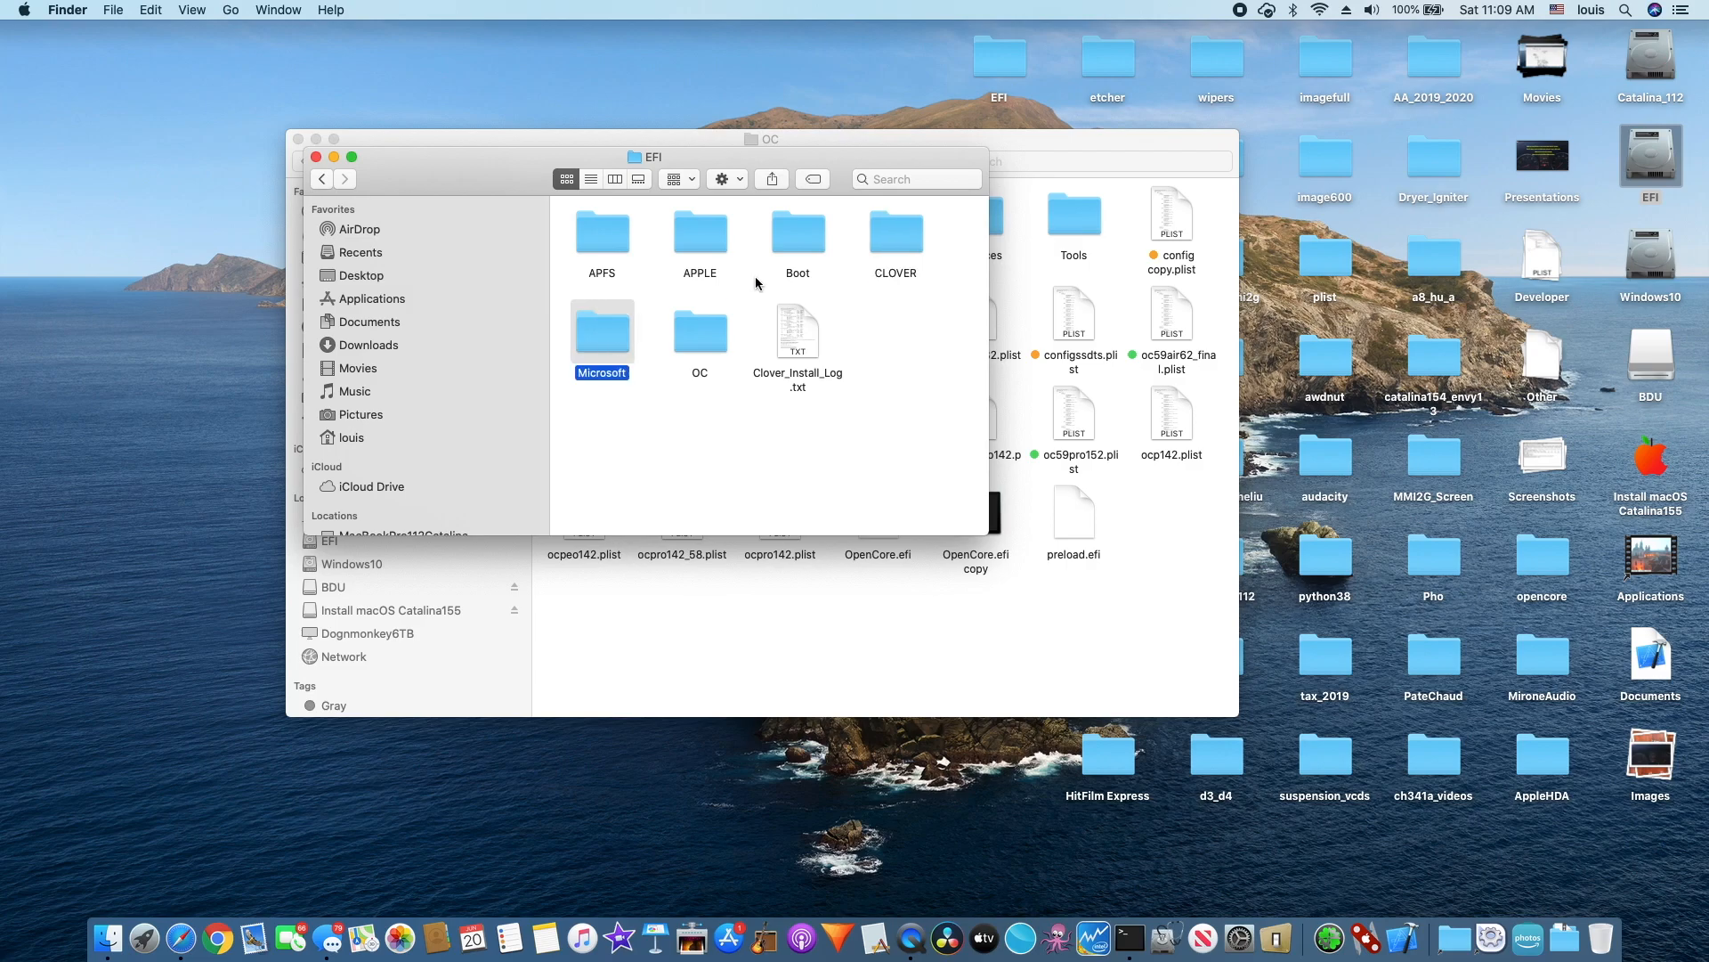
pyautogui.click(799, 250)
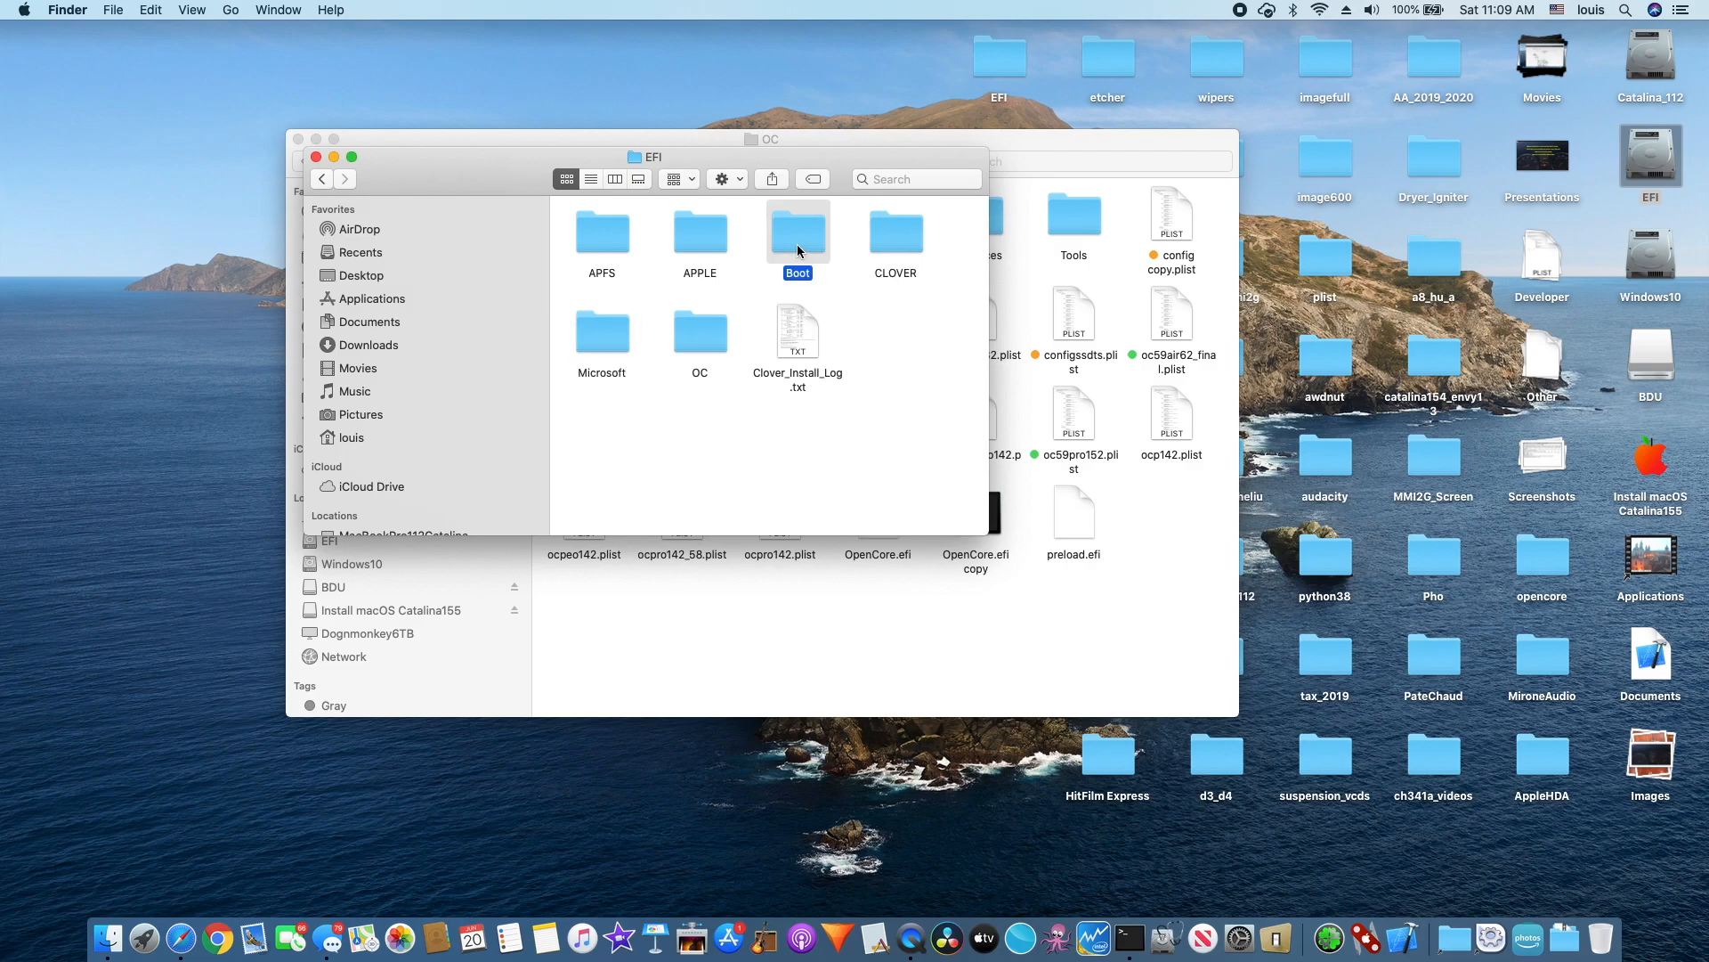
pyautogui.doubleClick(799, 250)
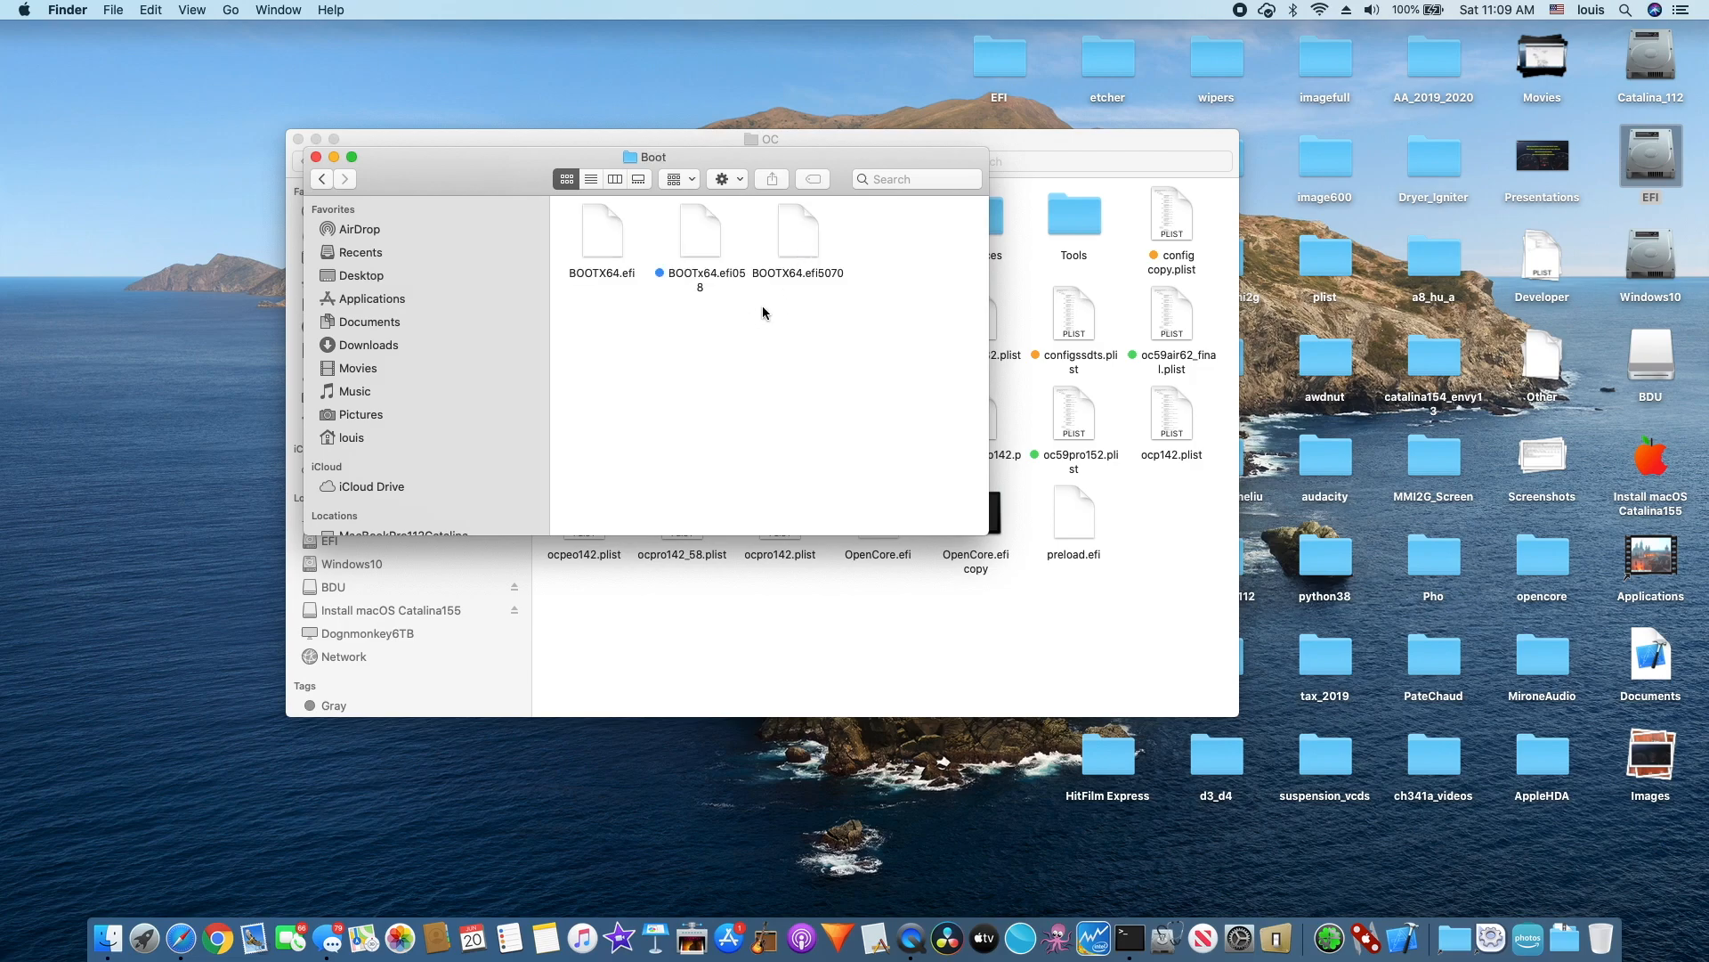
pyautogui.click(702, 282)
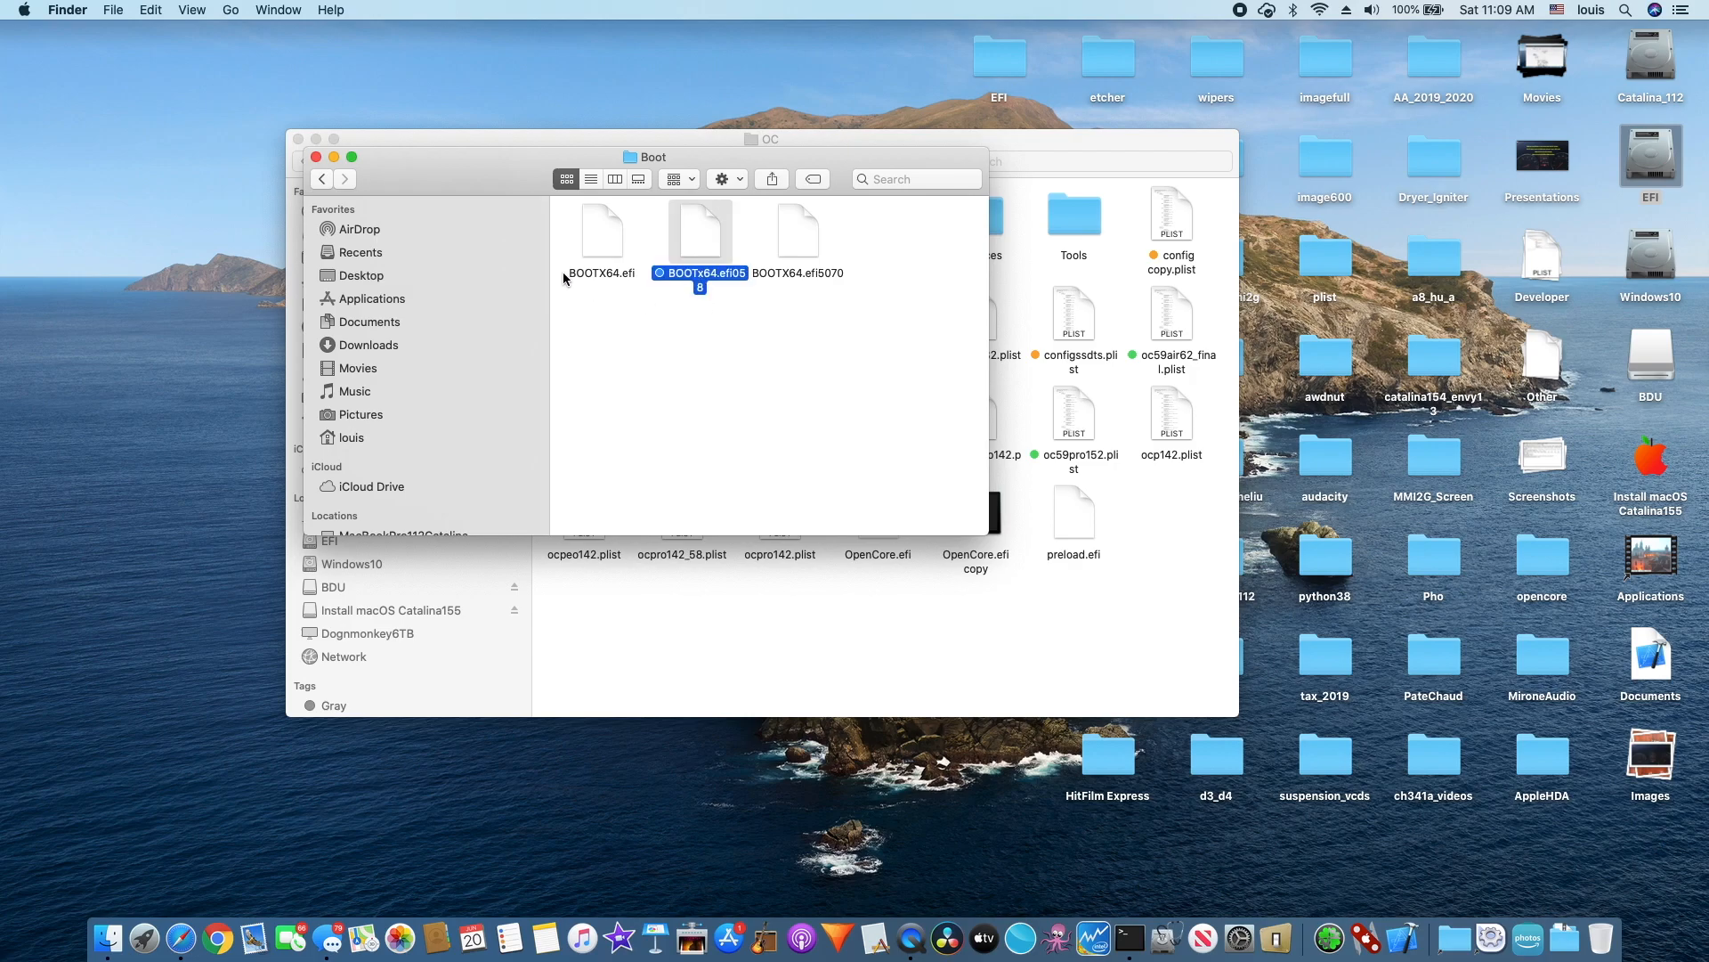
pyautogui.click(322, 180)
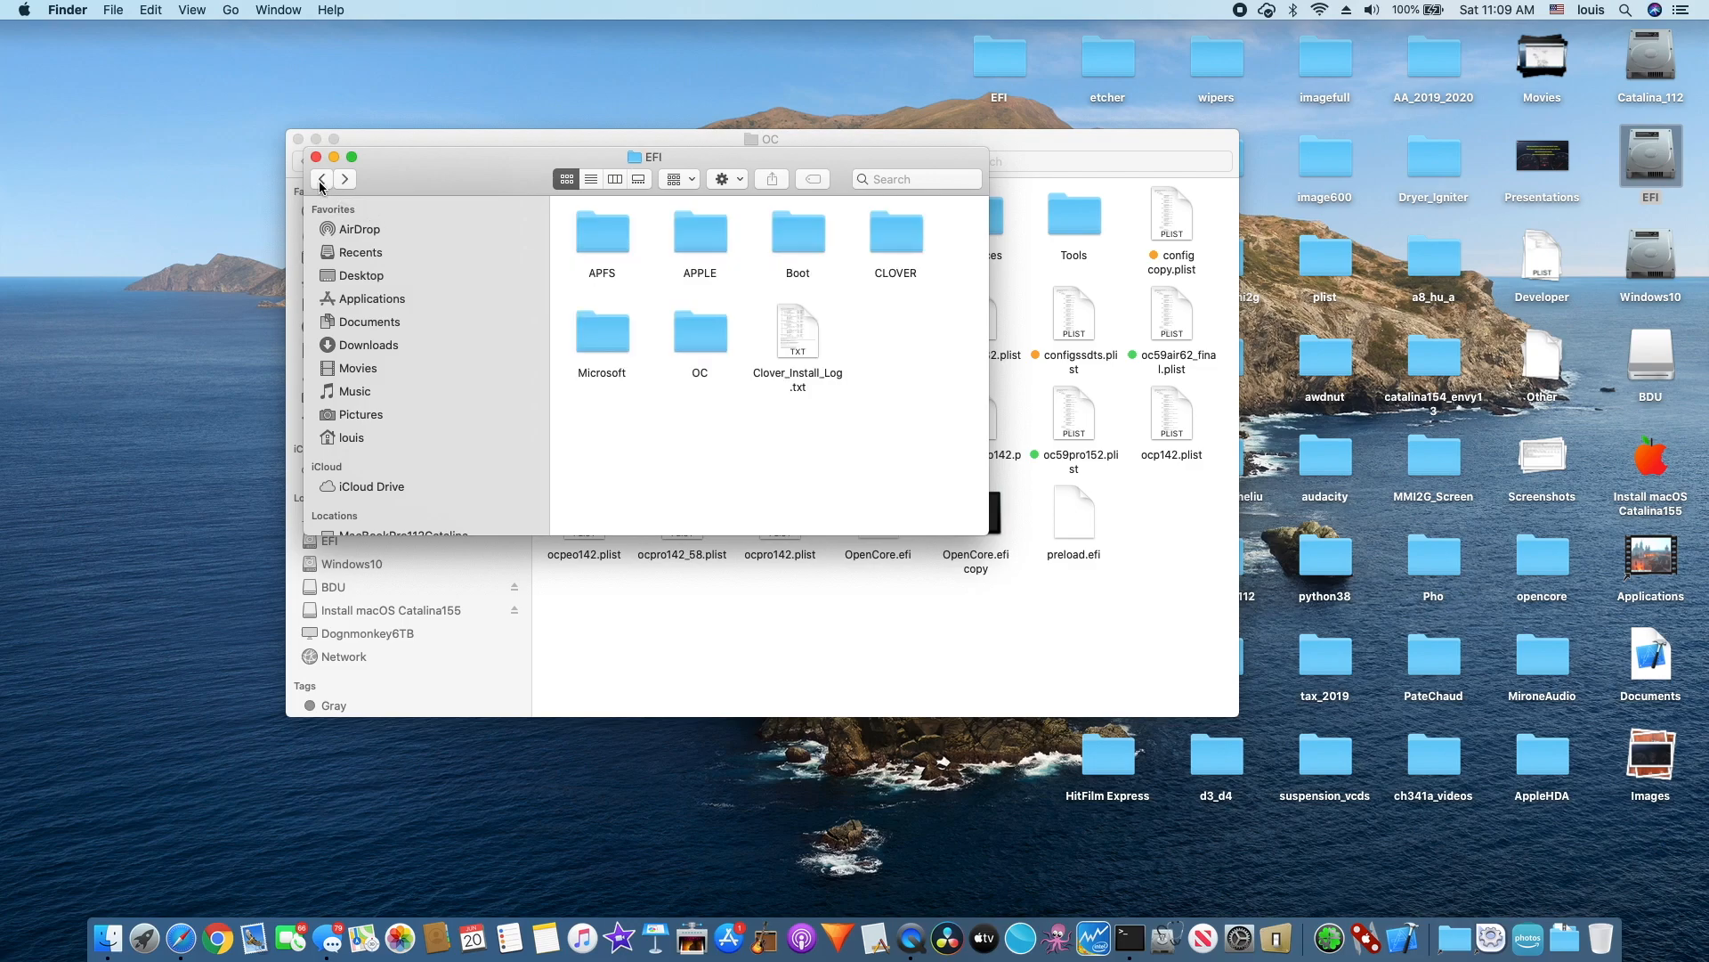
# Open the OC folder, look through the AML files in its ACPI folder, and return to OC
pyautogui.doubleClick(709, 335)
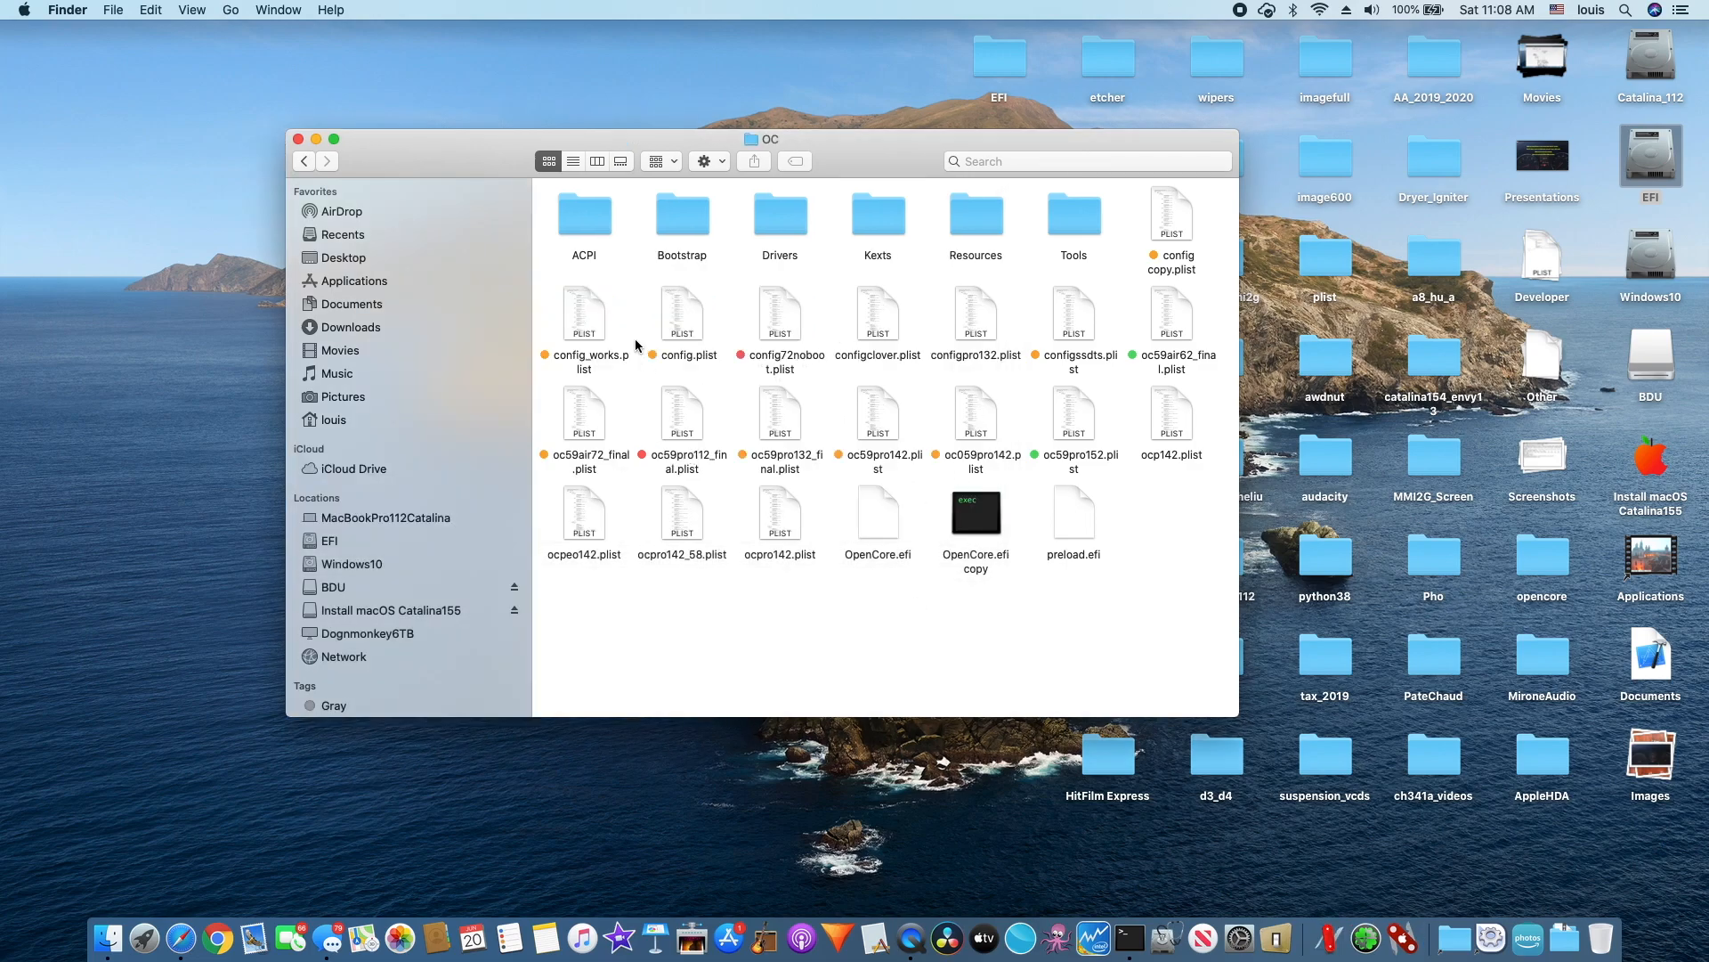
pyautogui.doubleClick(589, 228)
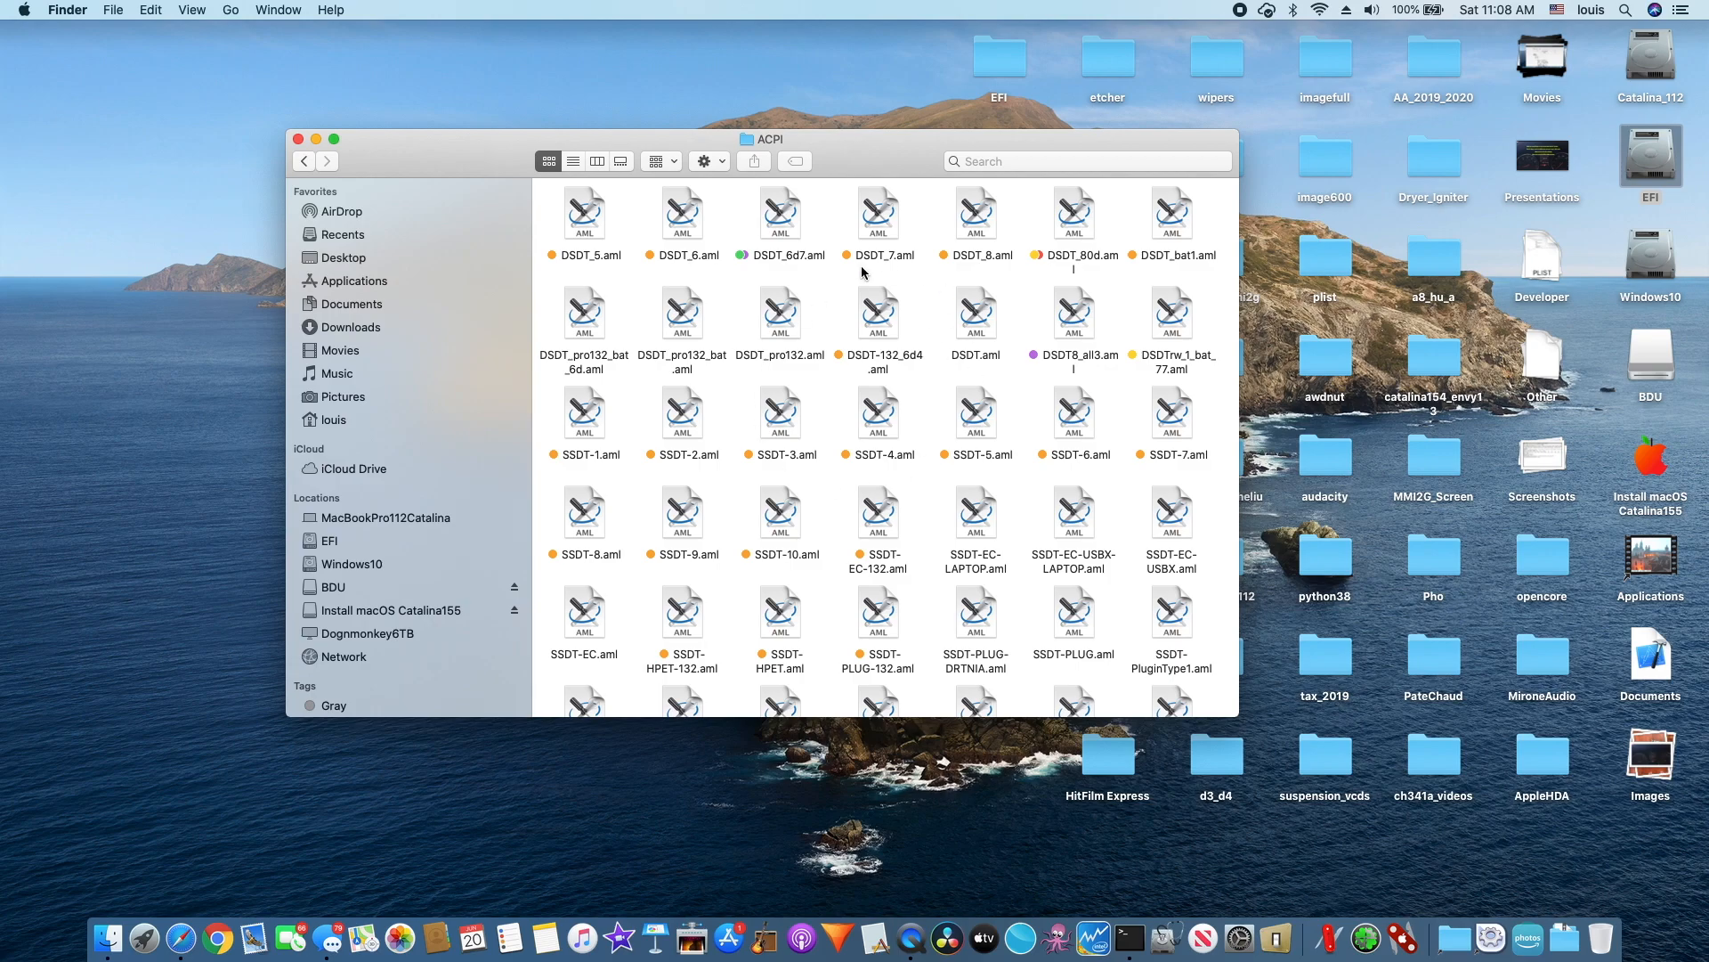
pyautogui.scroll(-3, 887, 522)
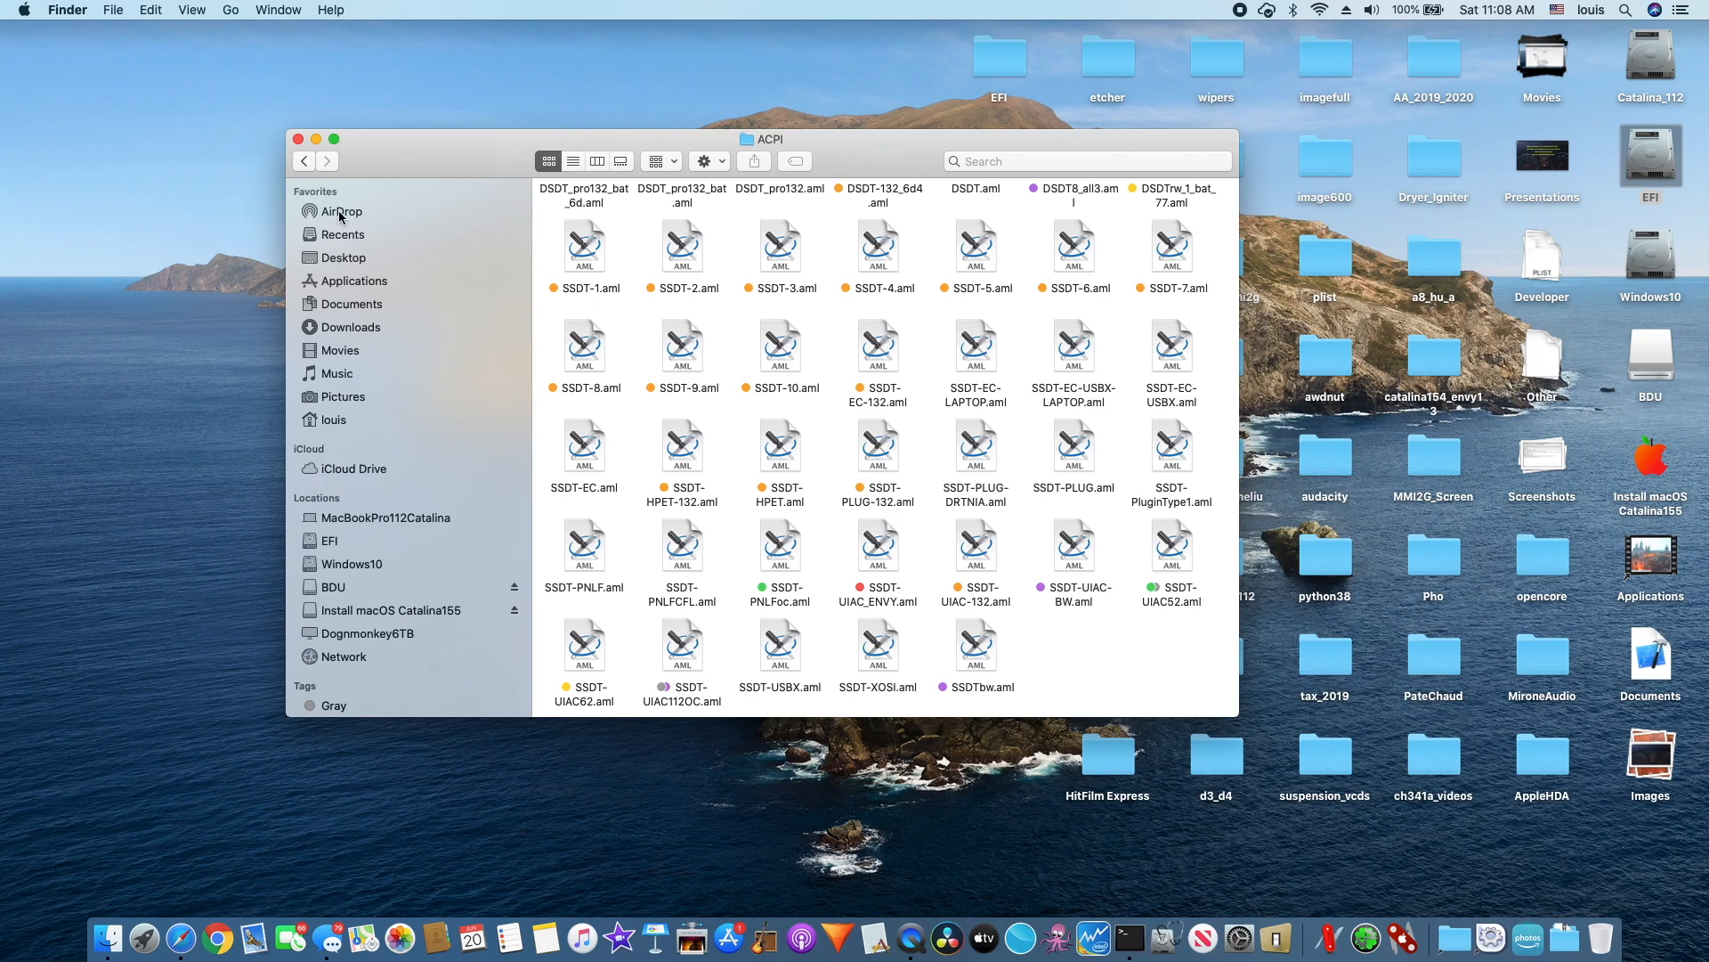
pyautogui.click(304, 164)
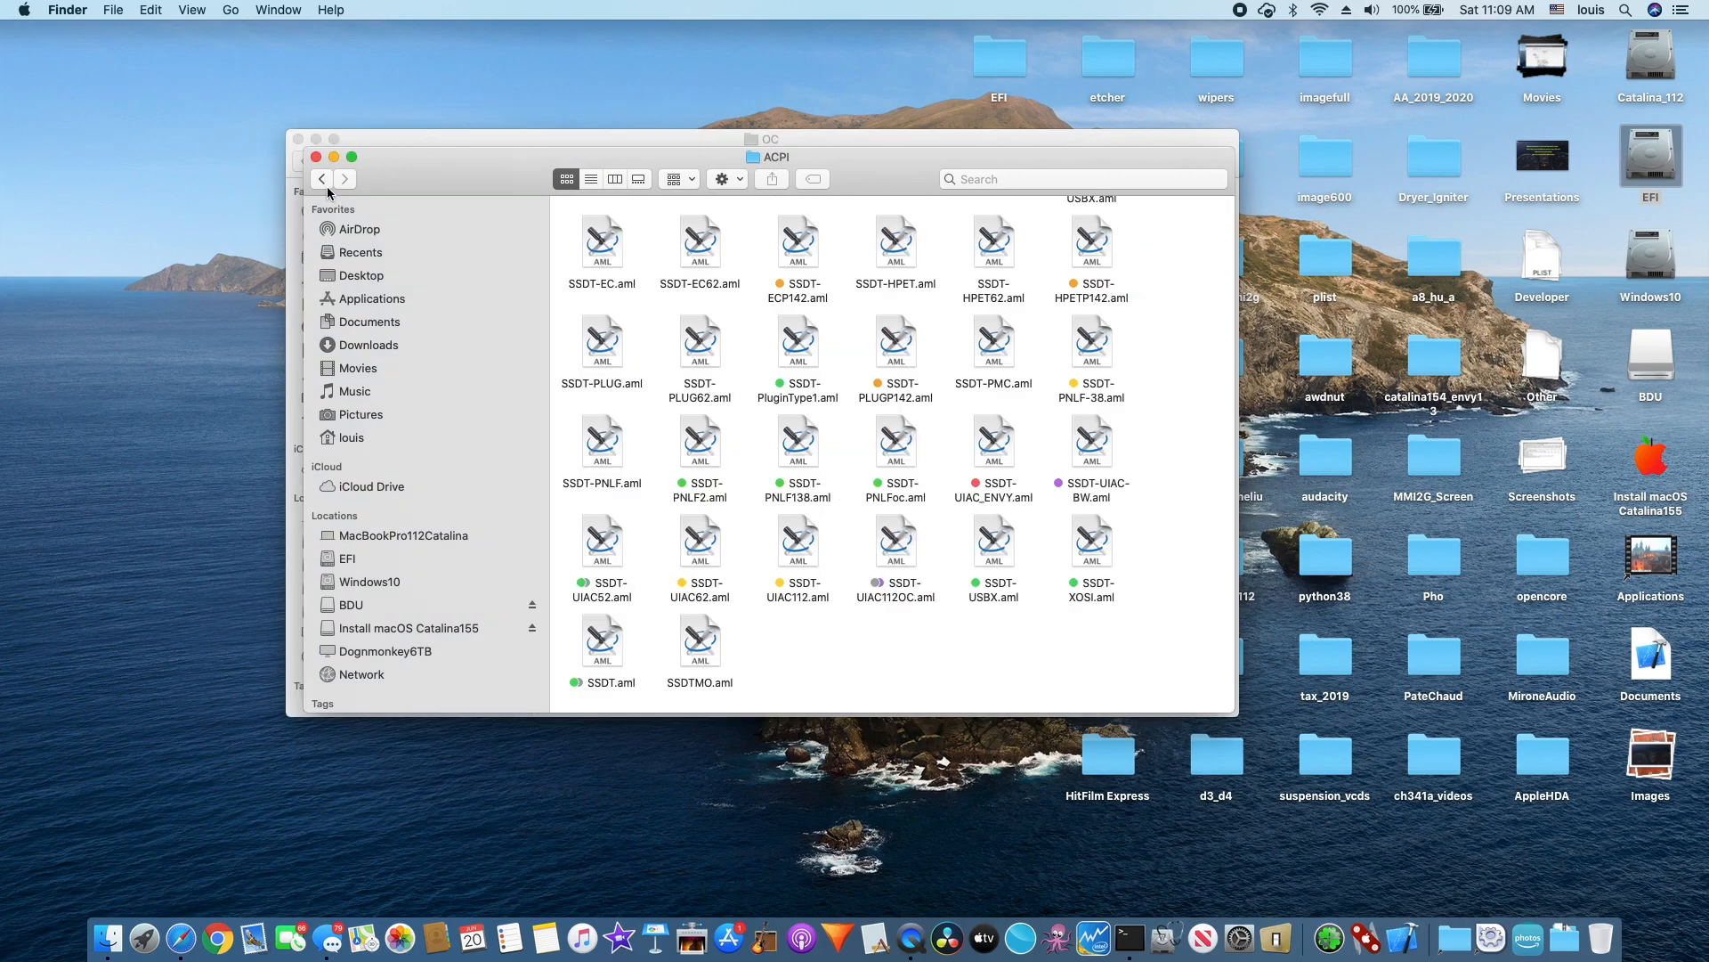
pyautogui.click(324, 183)
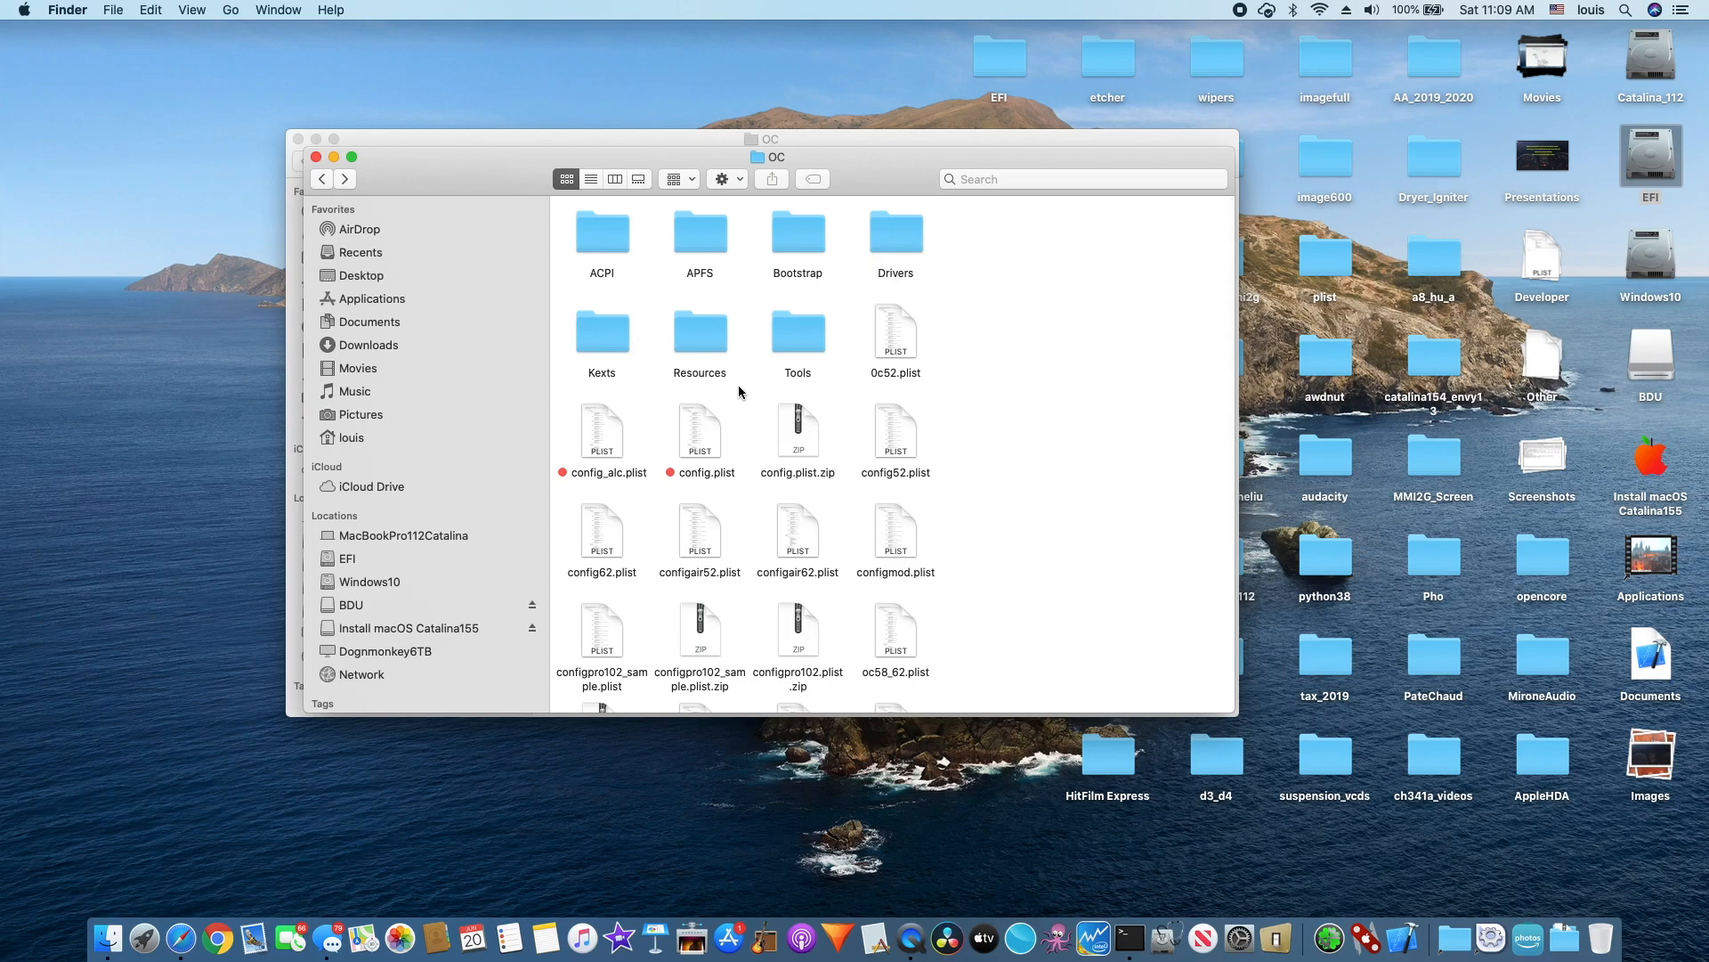
# View the contents of the Drivers and Kexts folders inside OC, returning to the OC folder
pyautogui.doubleClick(904, 236)
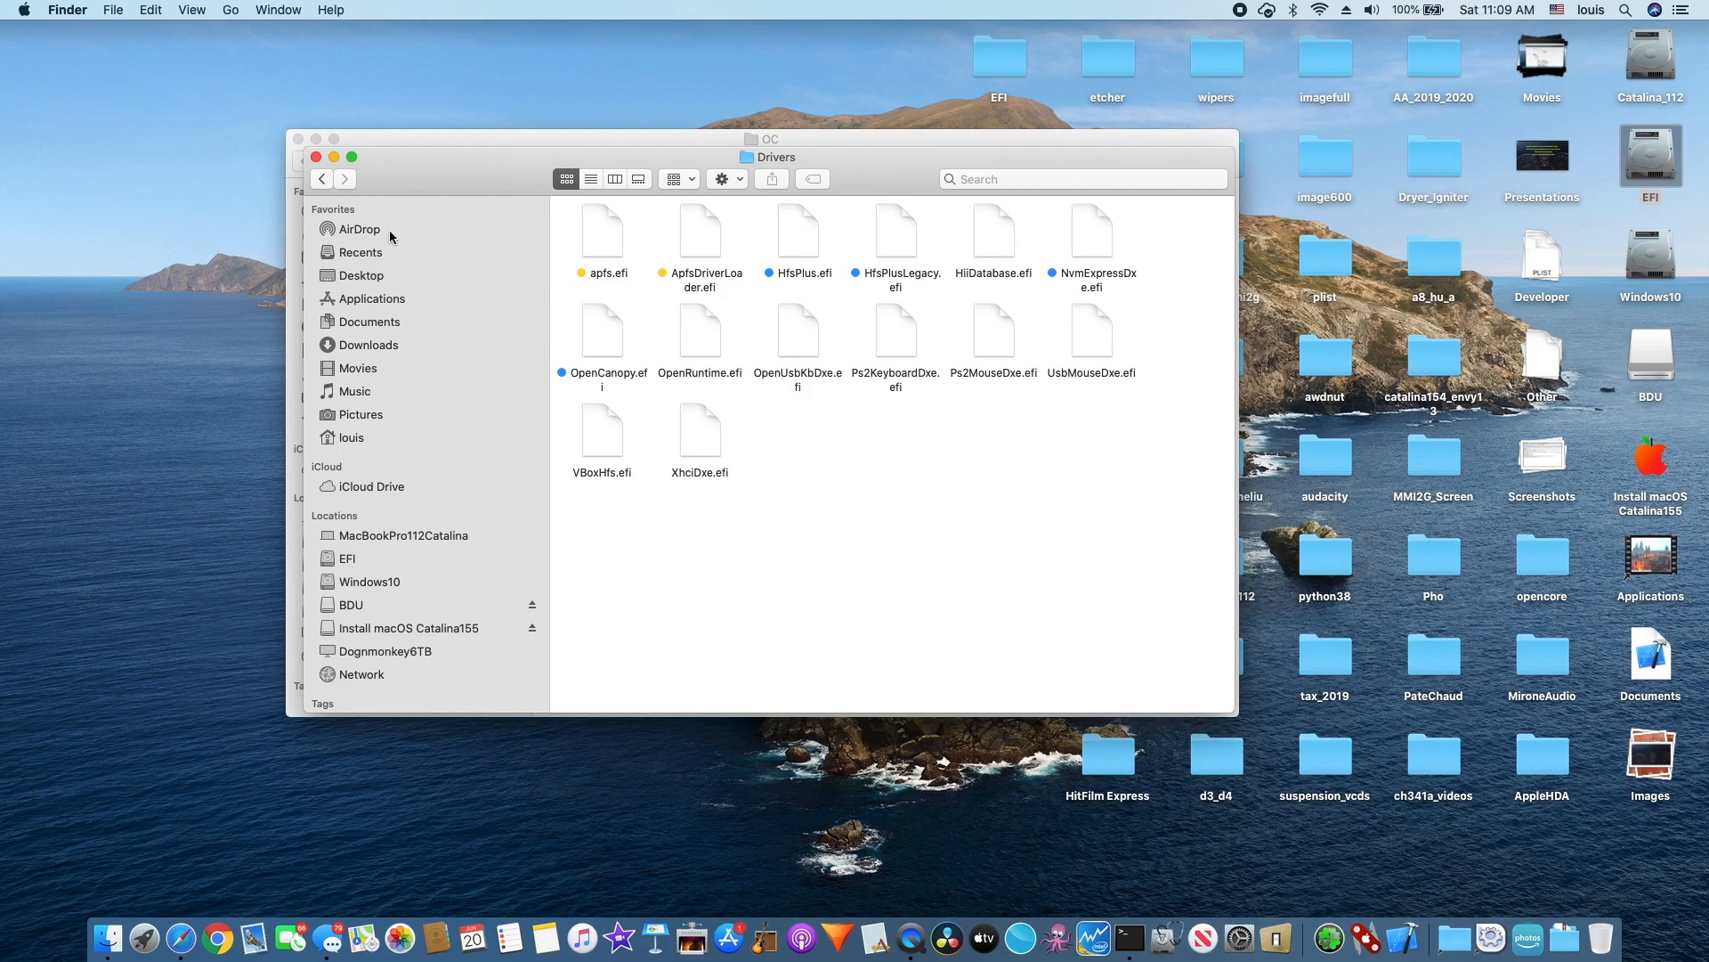
pyautogui.click(322, 179)
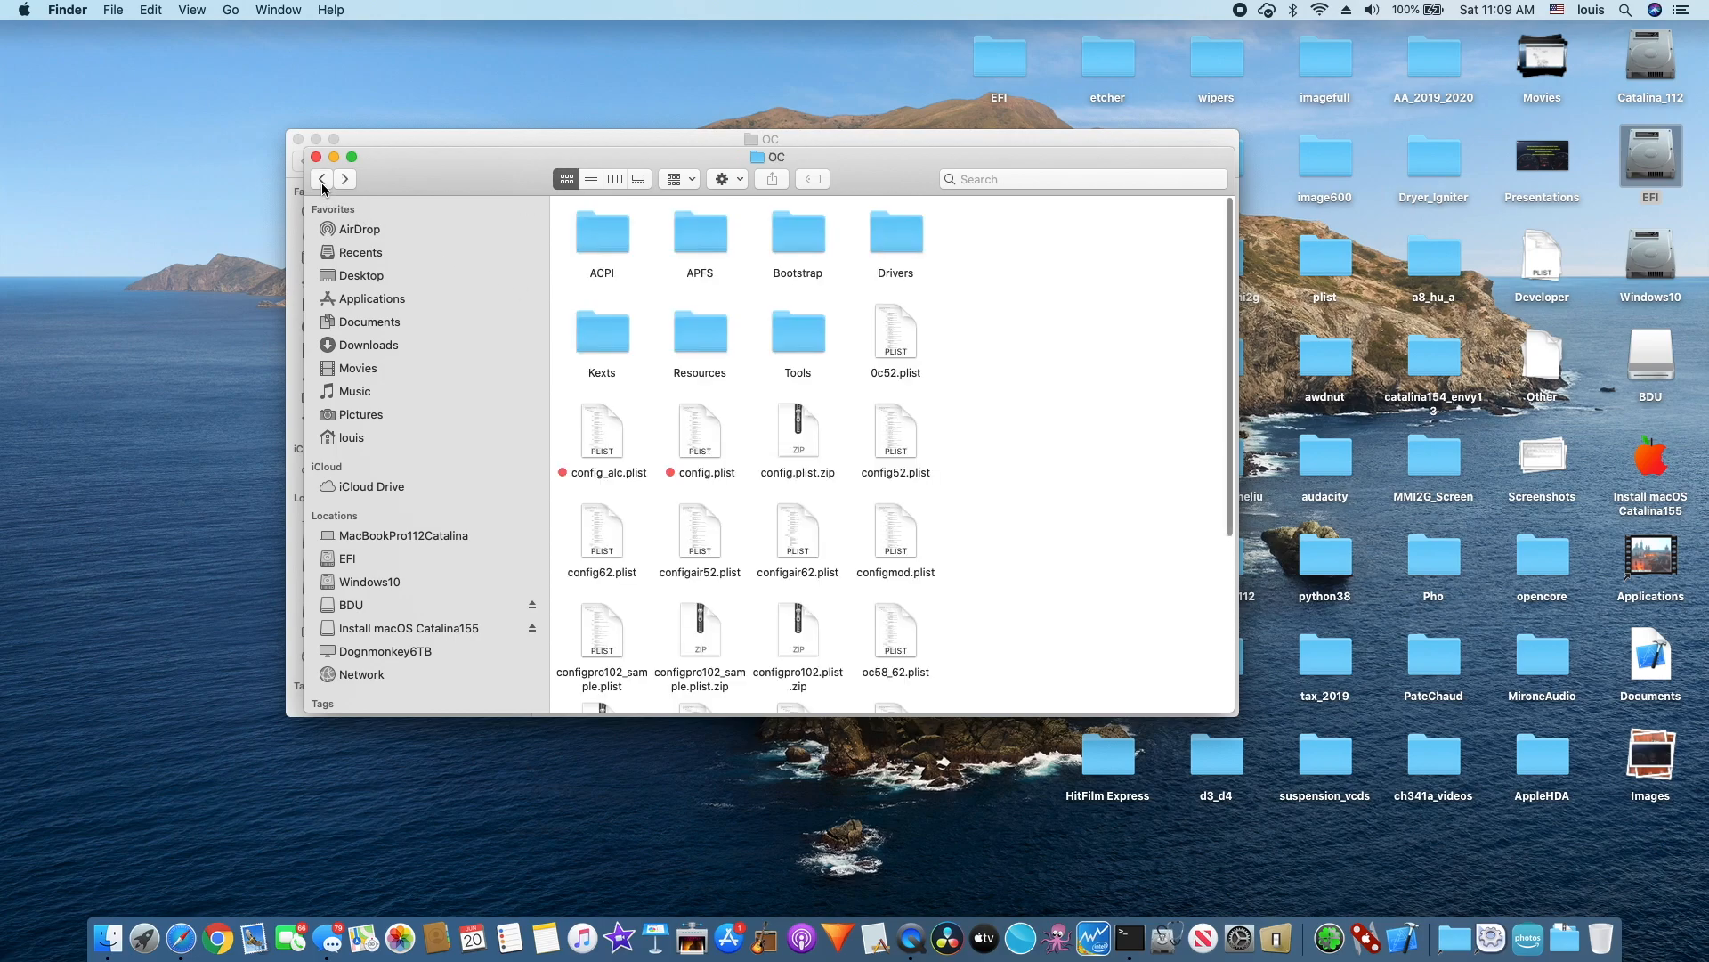
pyautogui.doubleClick(590, 333)
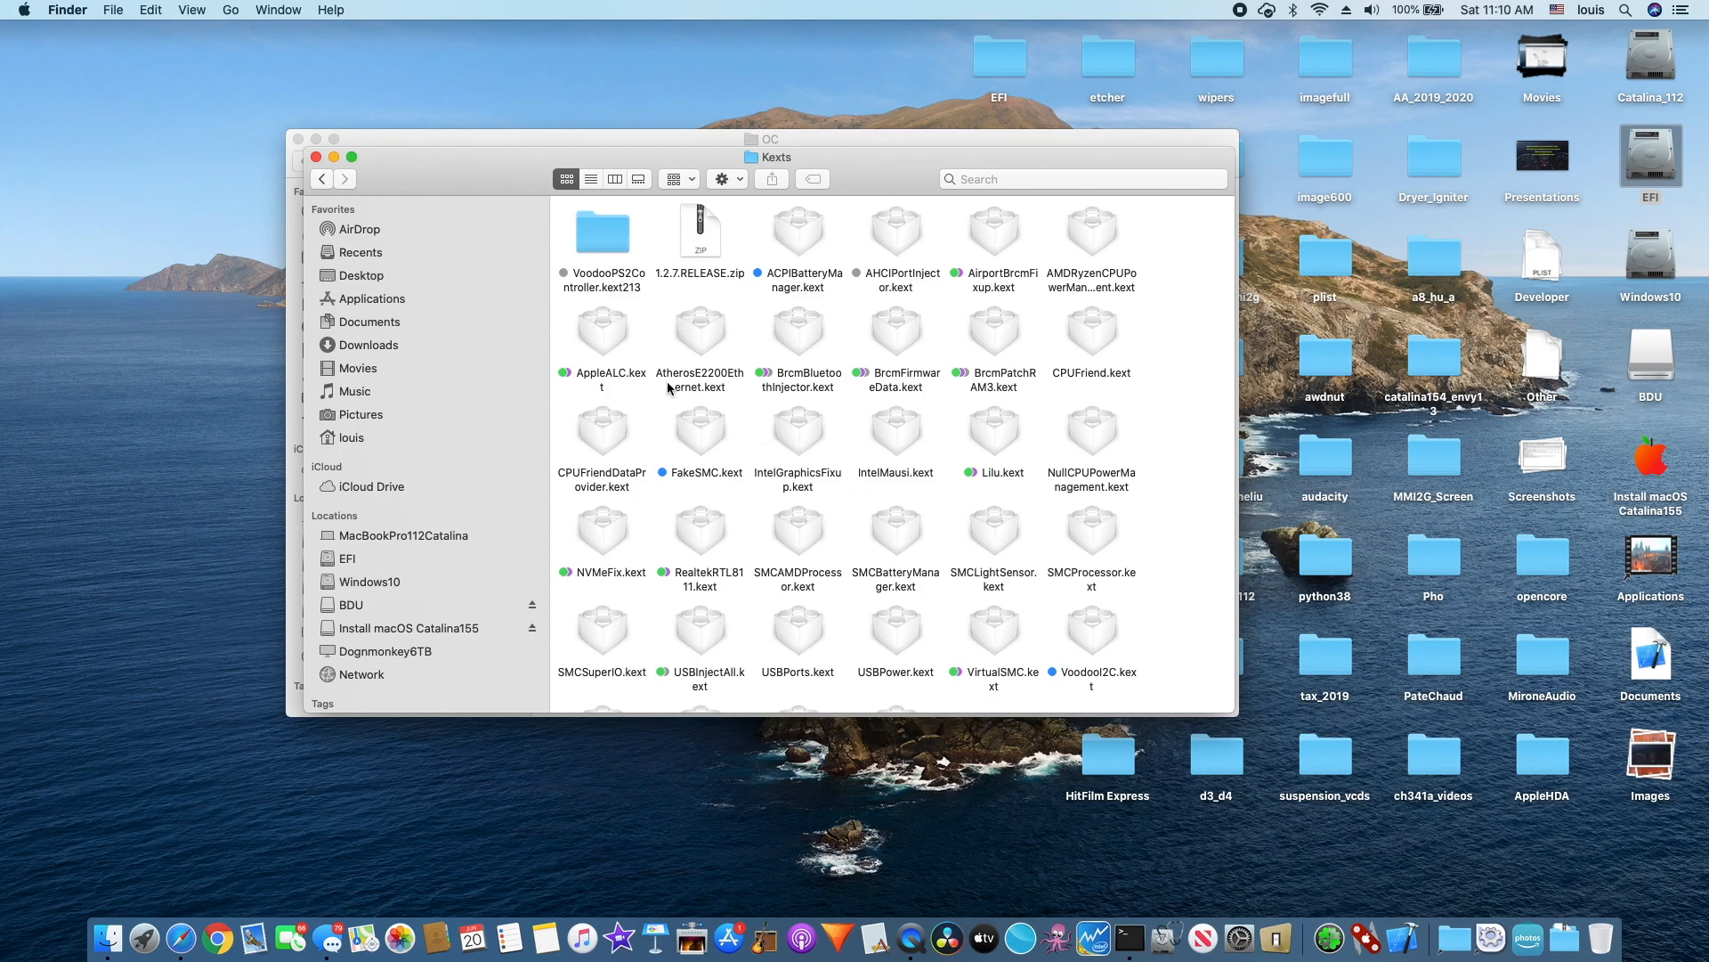
pyautogui.click(322, 180)
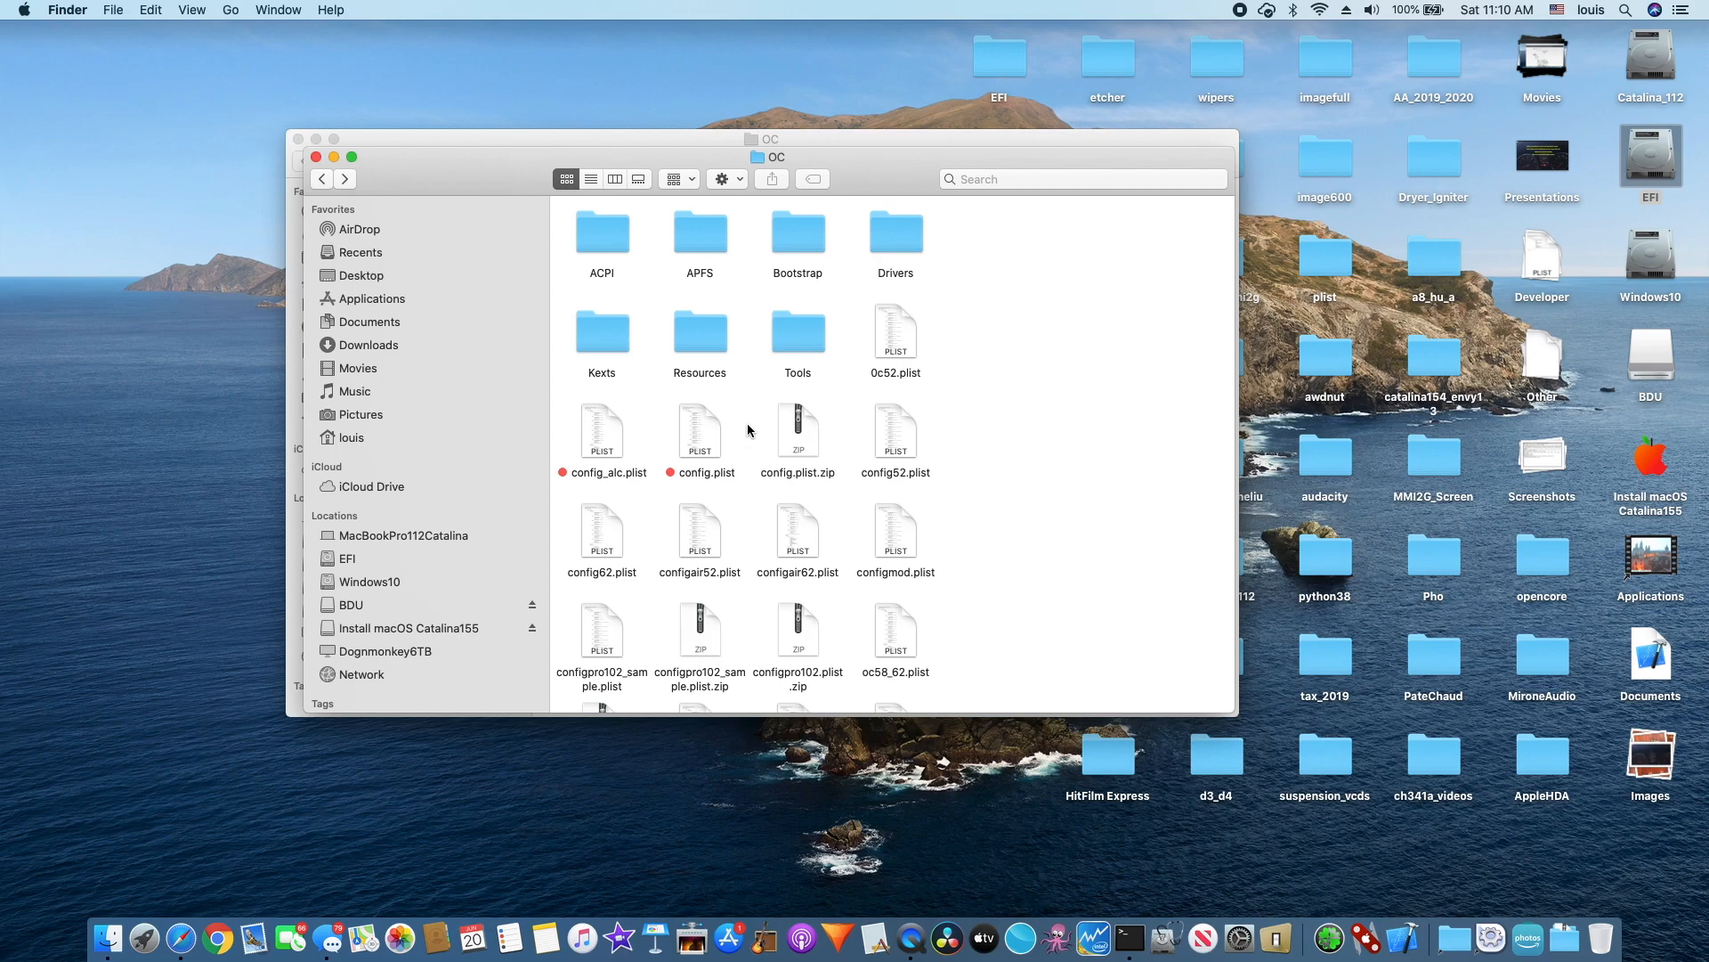
pyautogui.doubleClick(594, 329)
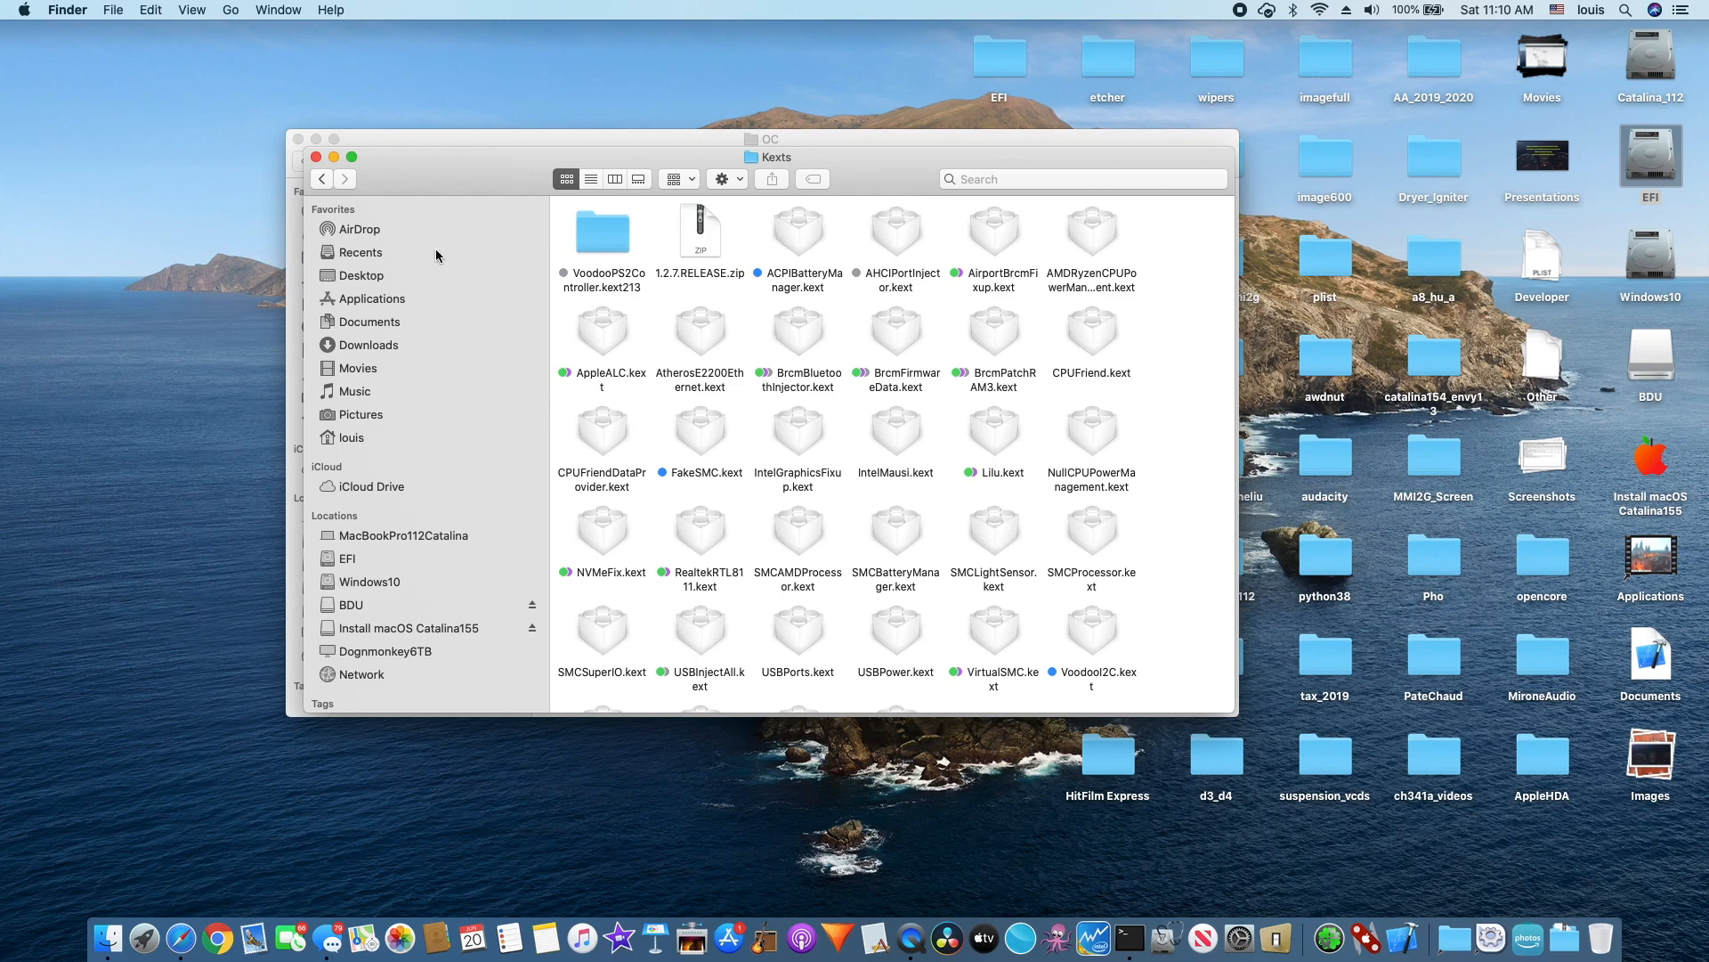
pyautogui.click(324, 180)
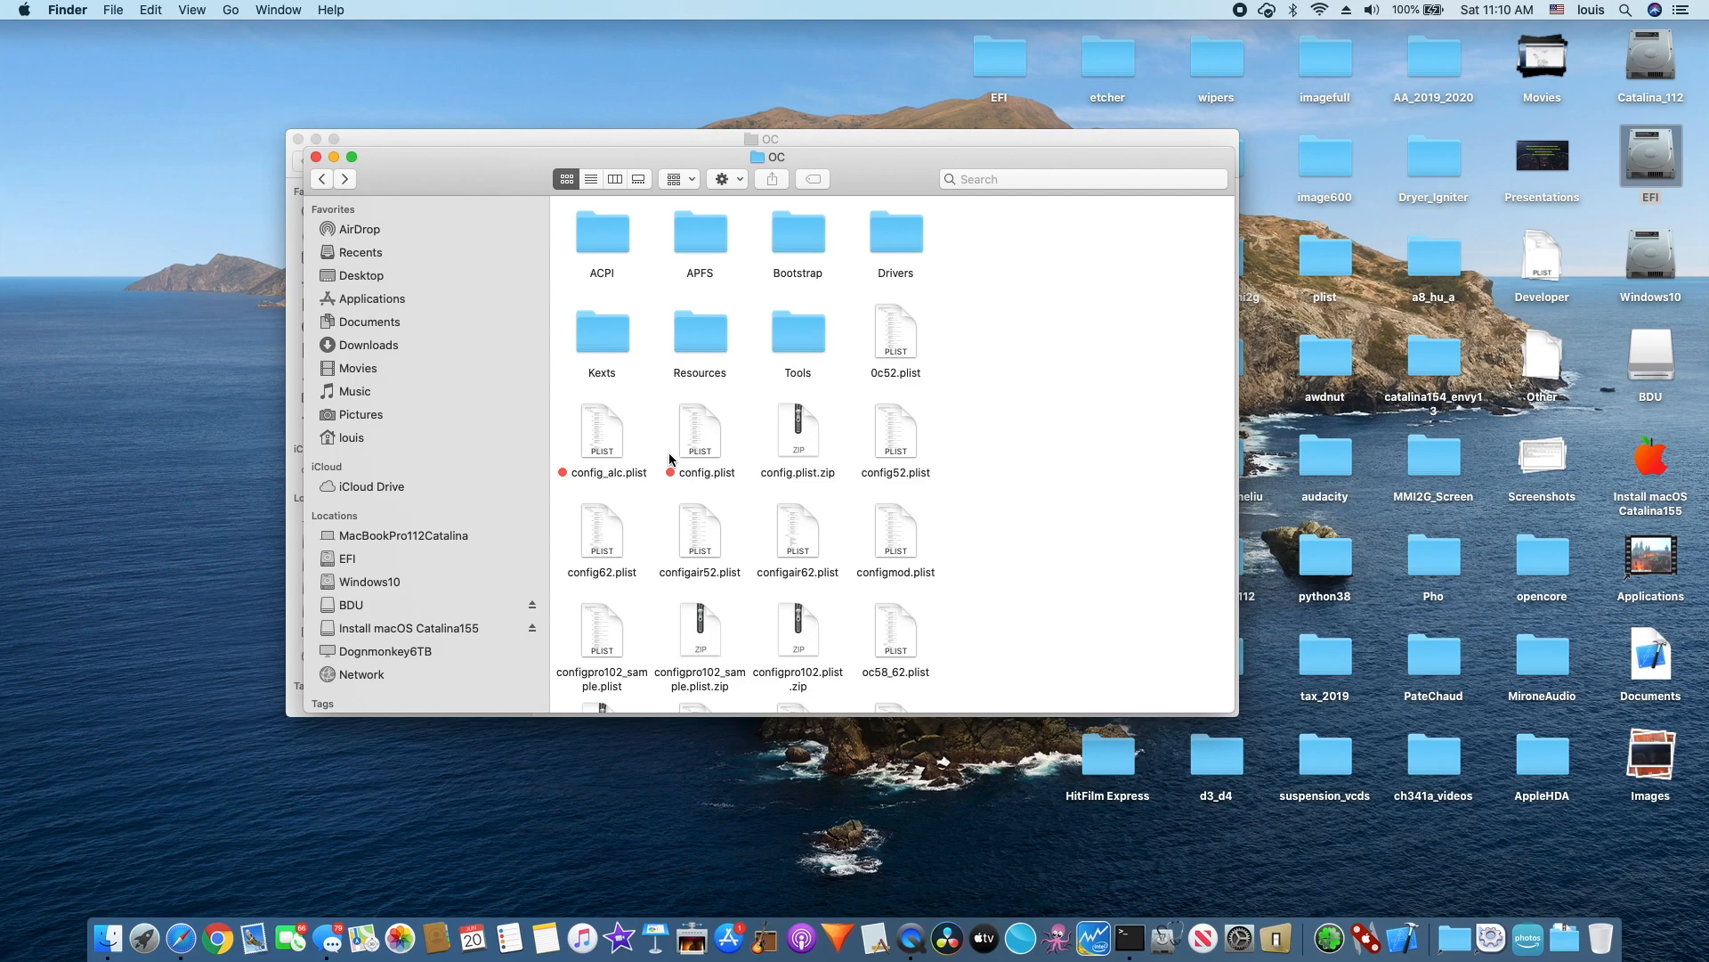
# Open the config.plist file from the OC folder in Xcode
pyautogui.doubleClick(697, 437)
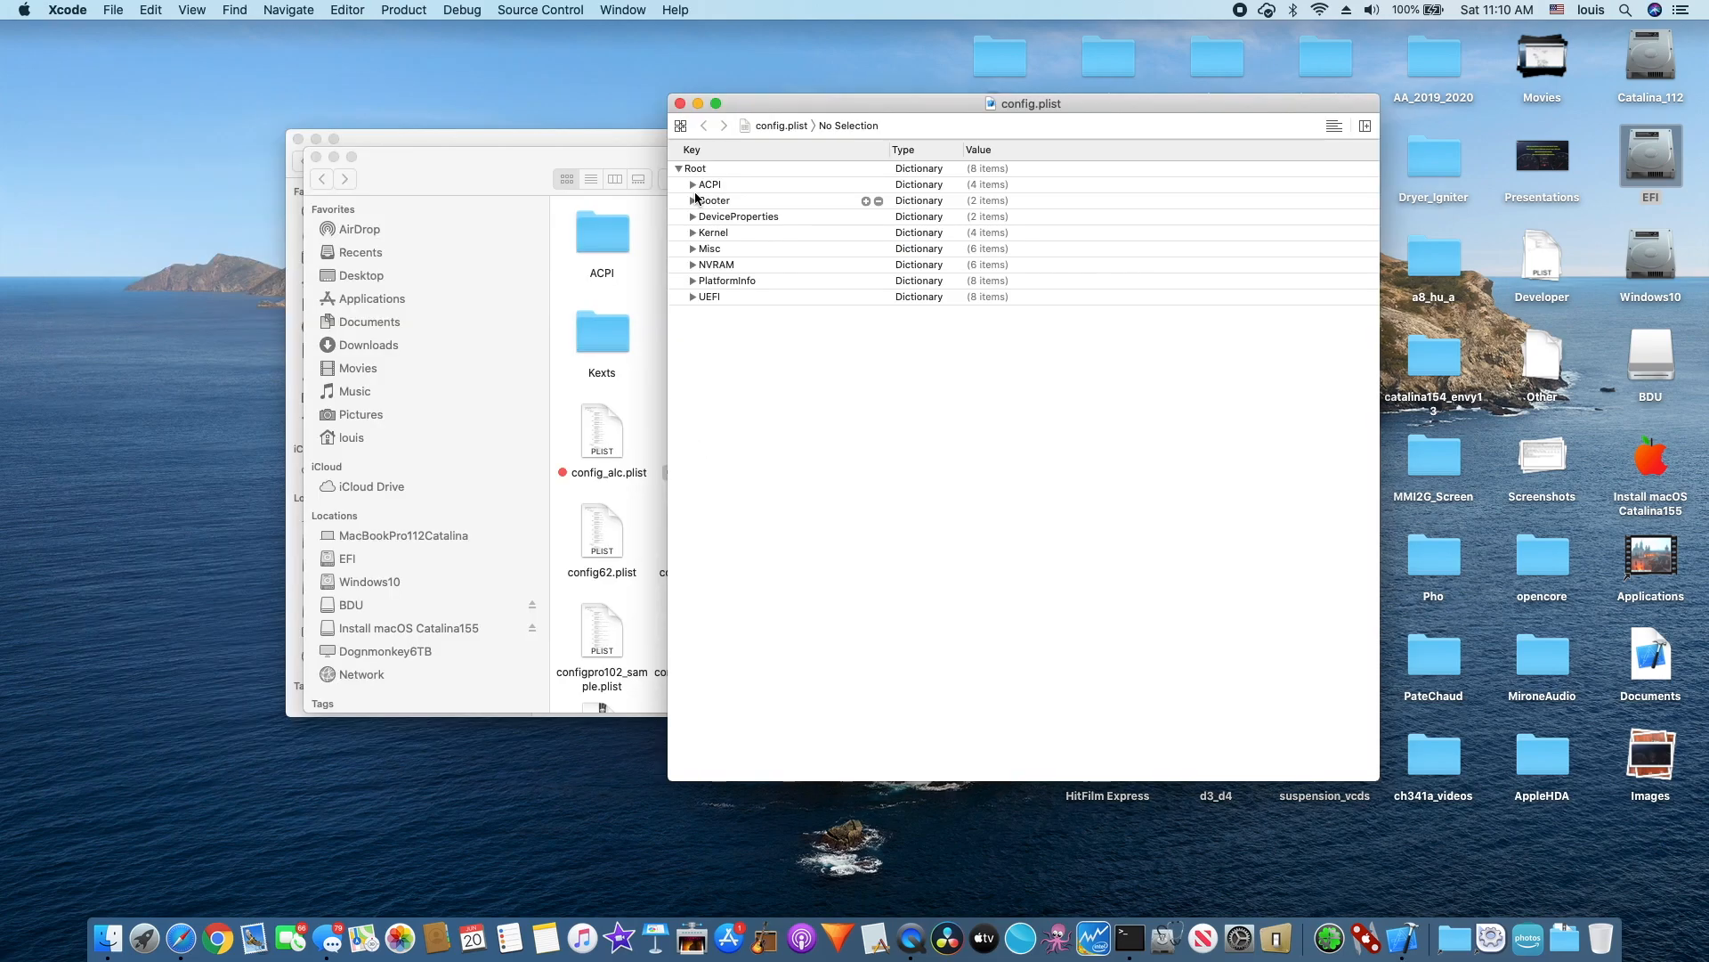
# Expand Item 0 of the ACPI Add array in config.plist and check its Path and Enabled entries
pyautogui.click(693, 184)
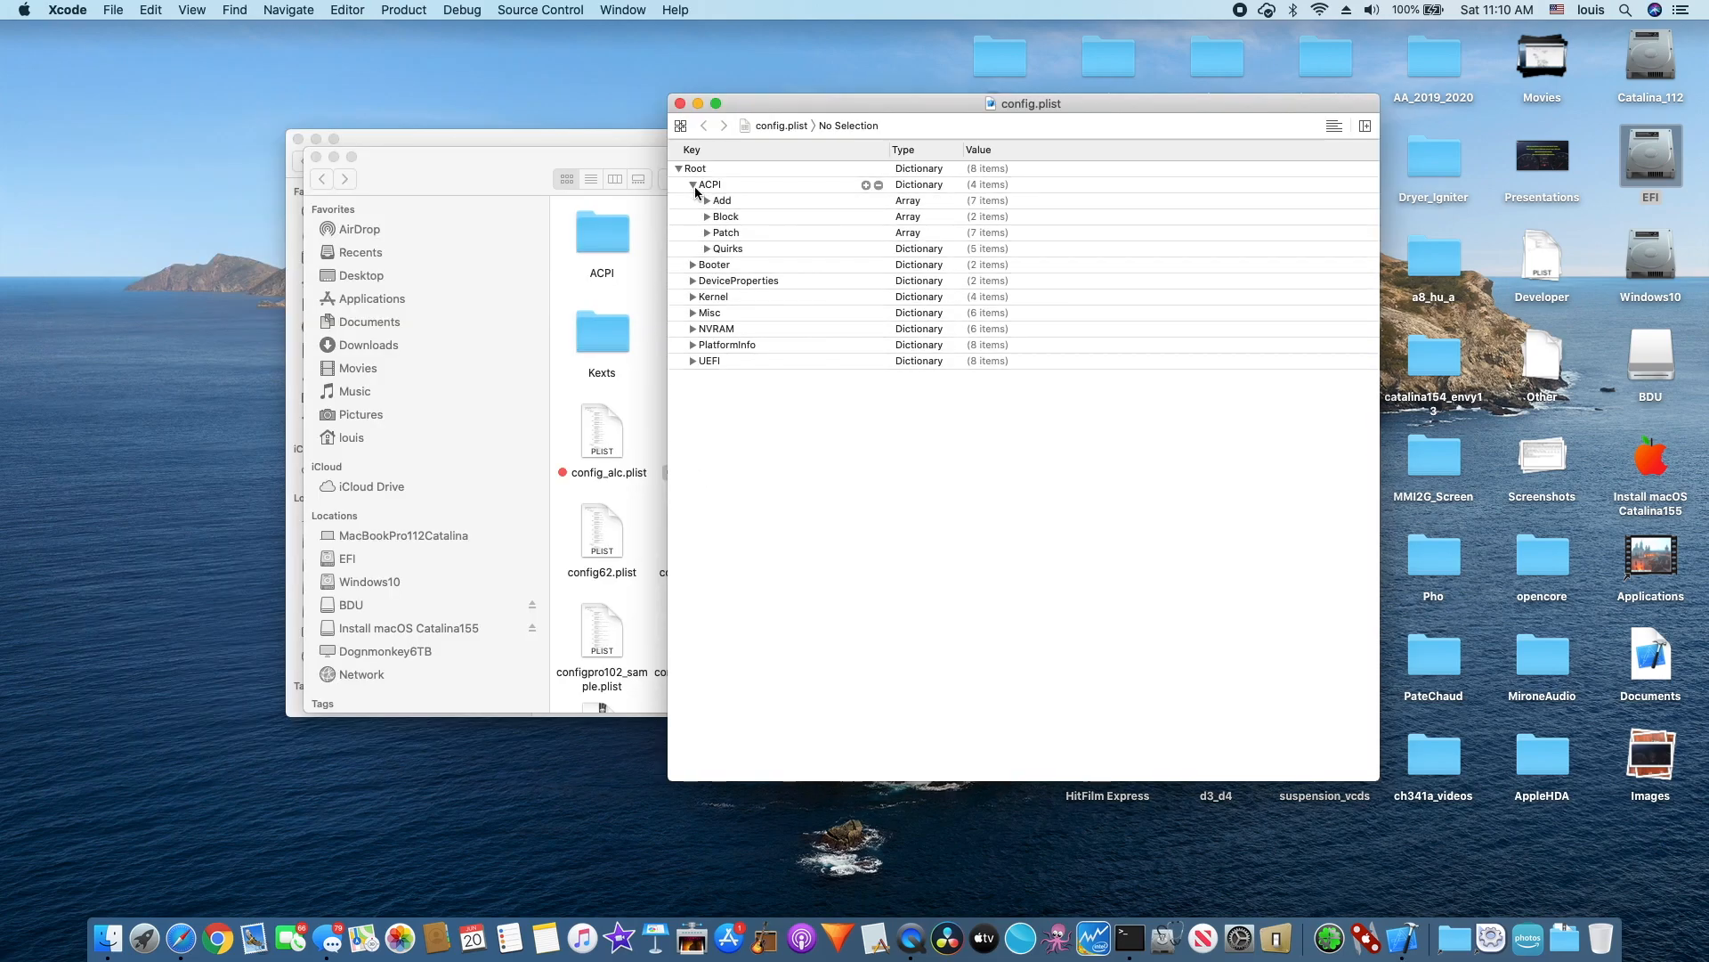
pyautogui.click(708, 201)
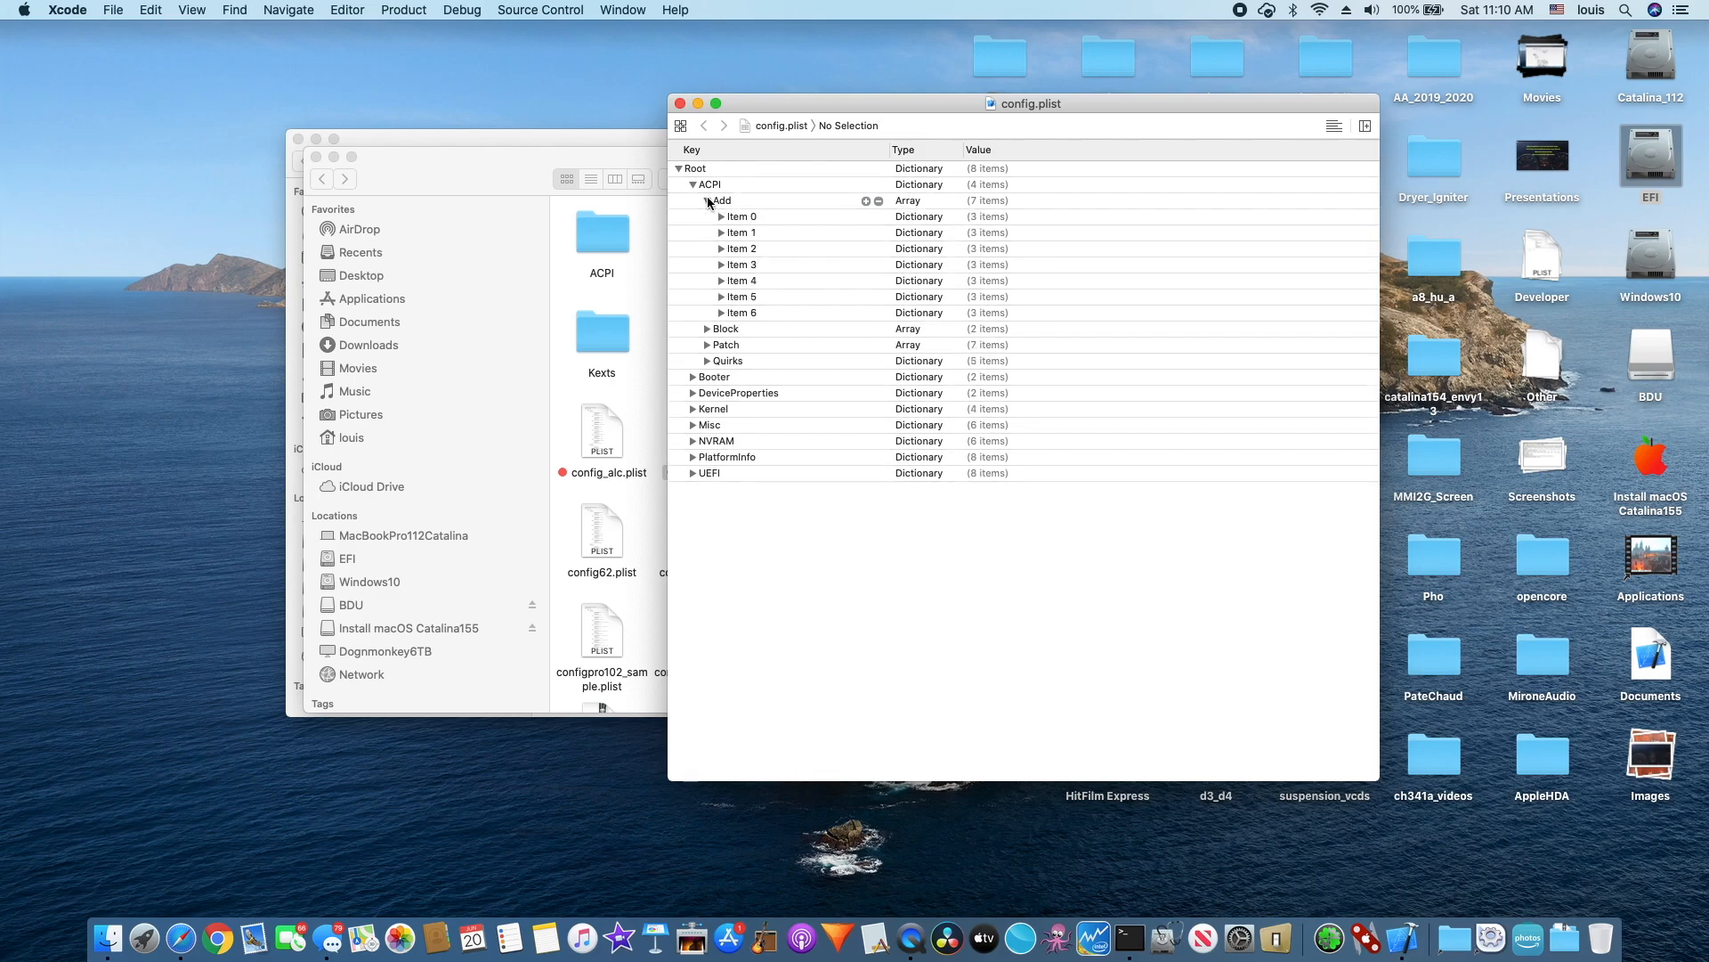
pyautogui.click(721, 216)
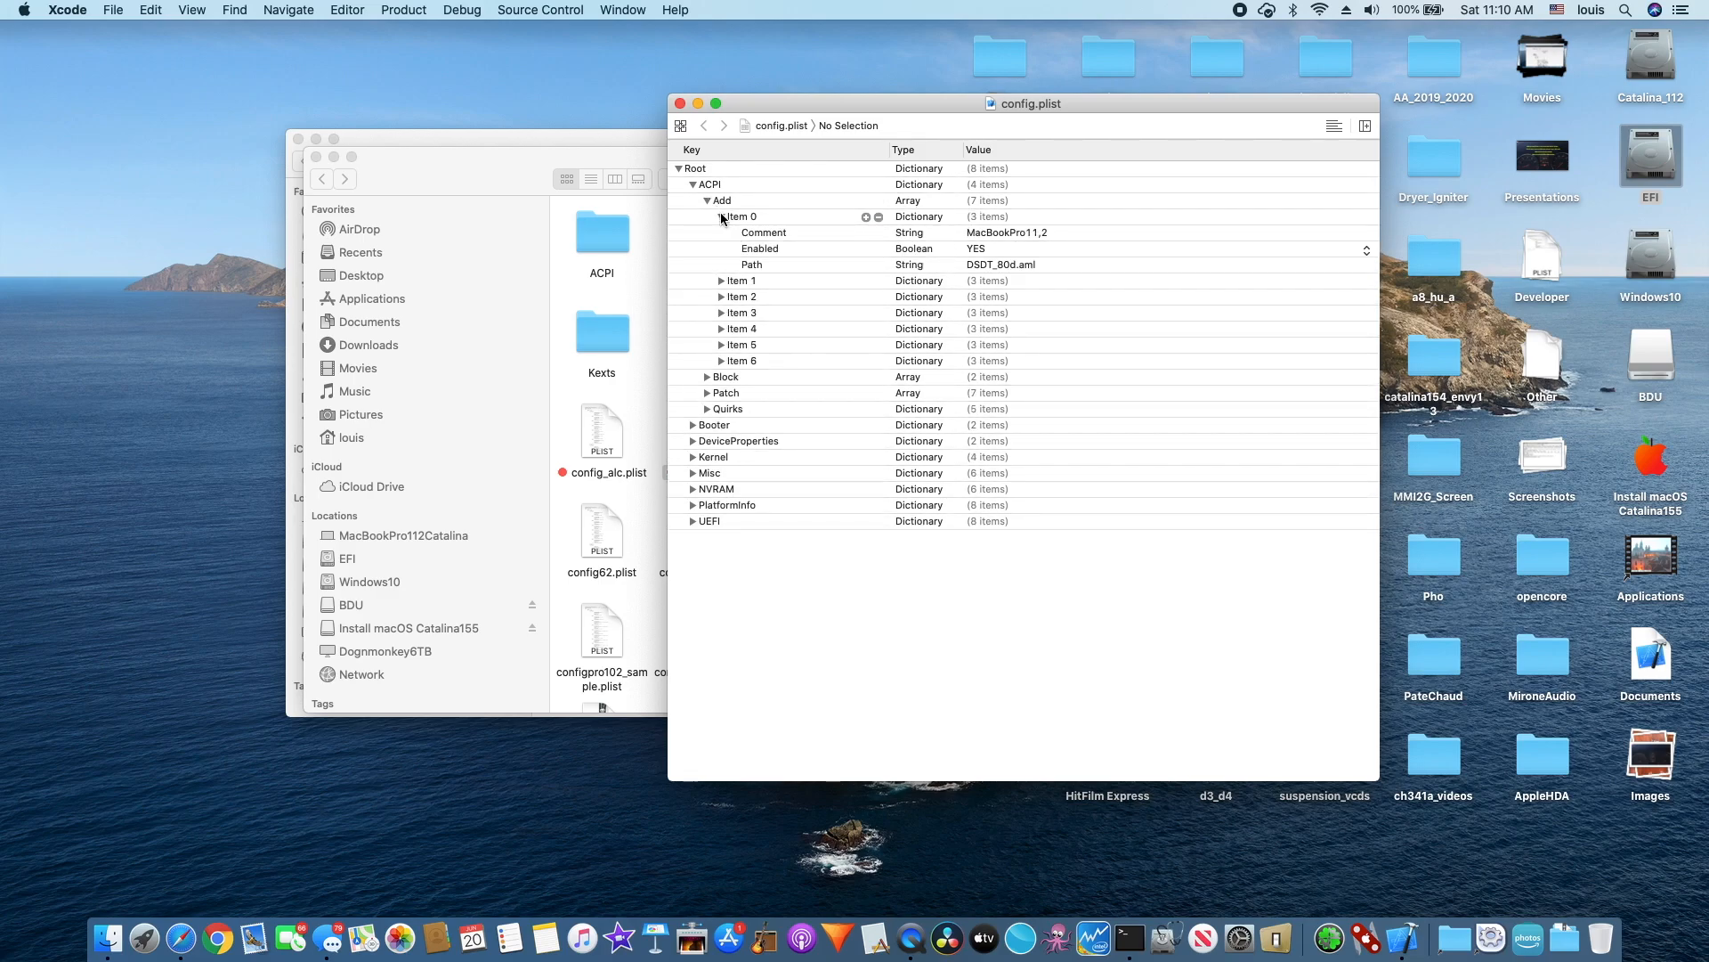
pyautogui.click(996, 264)
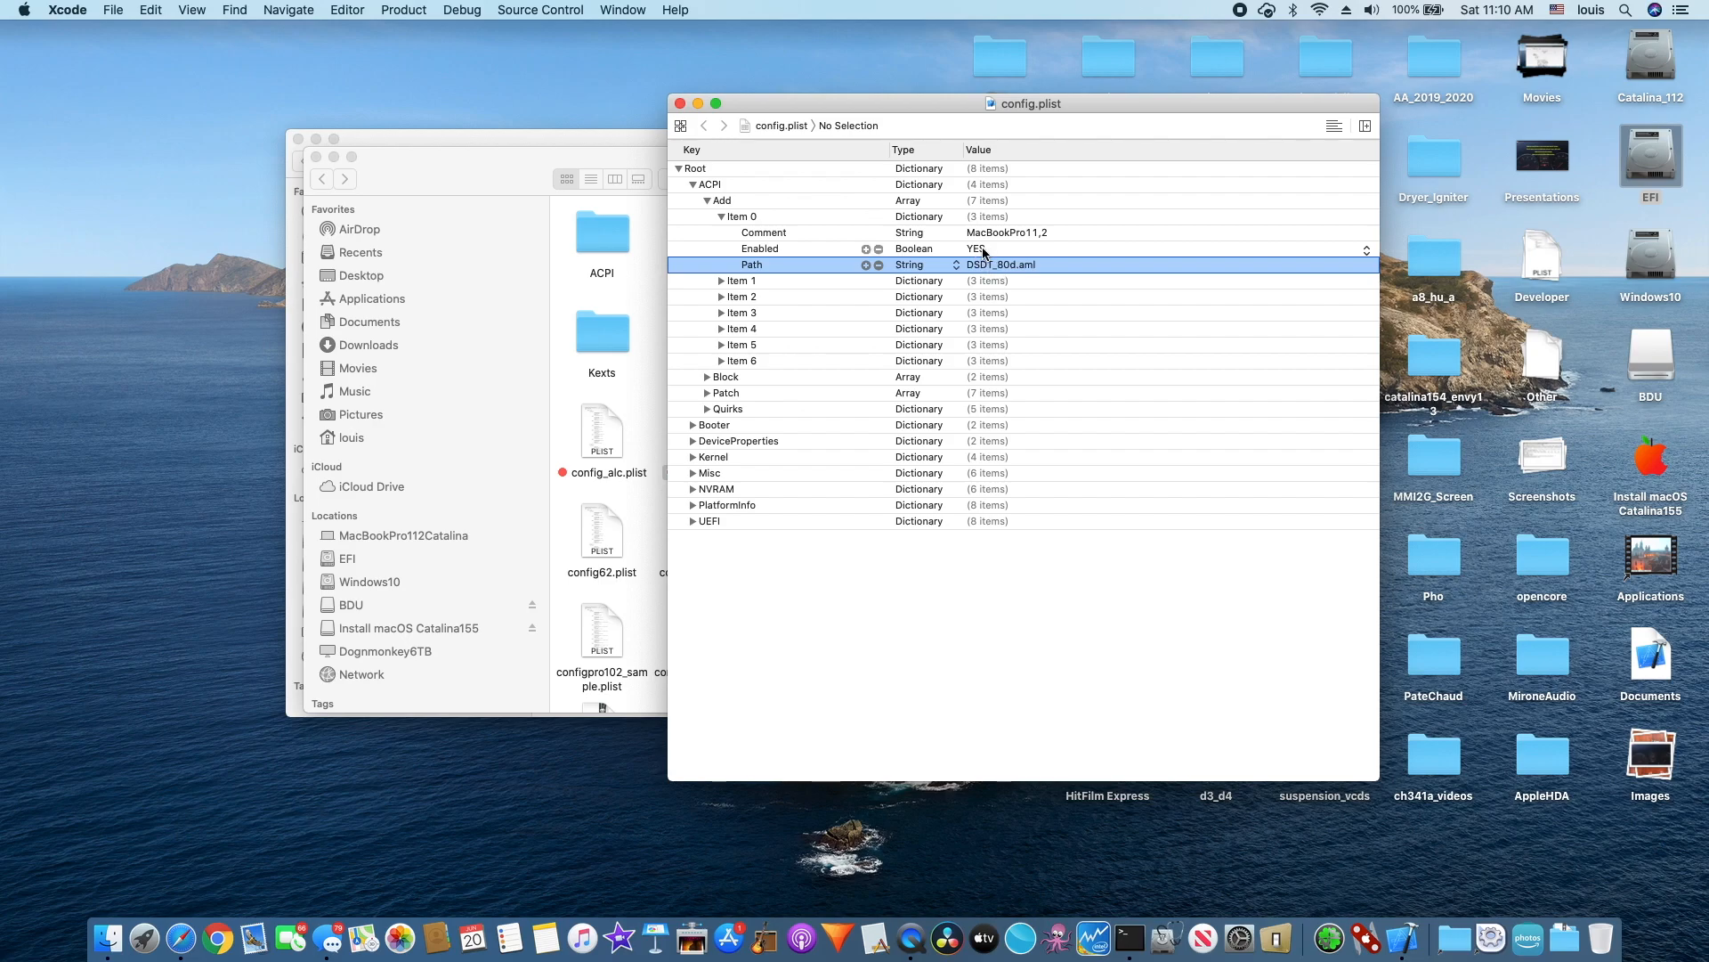
pyautogui.click(983, 251)
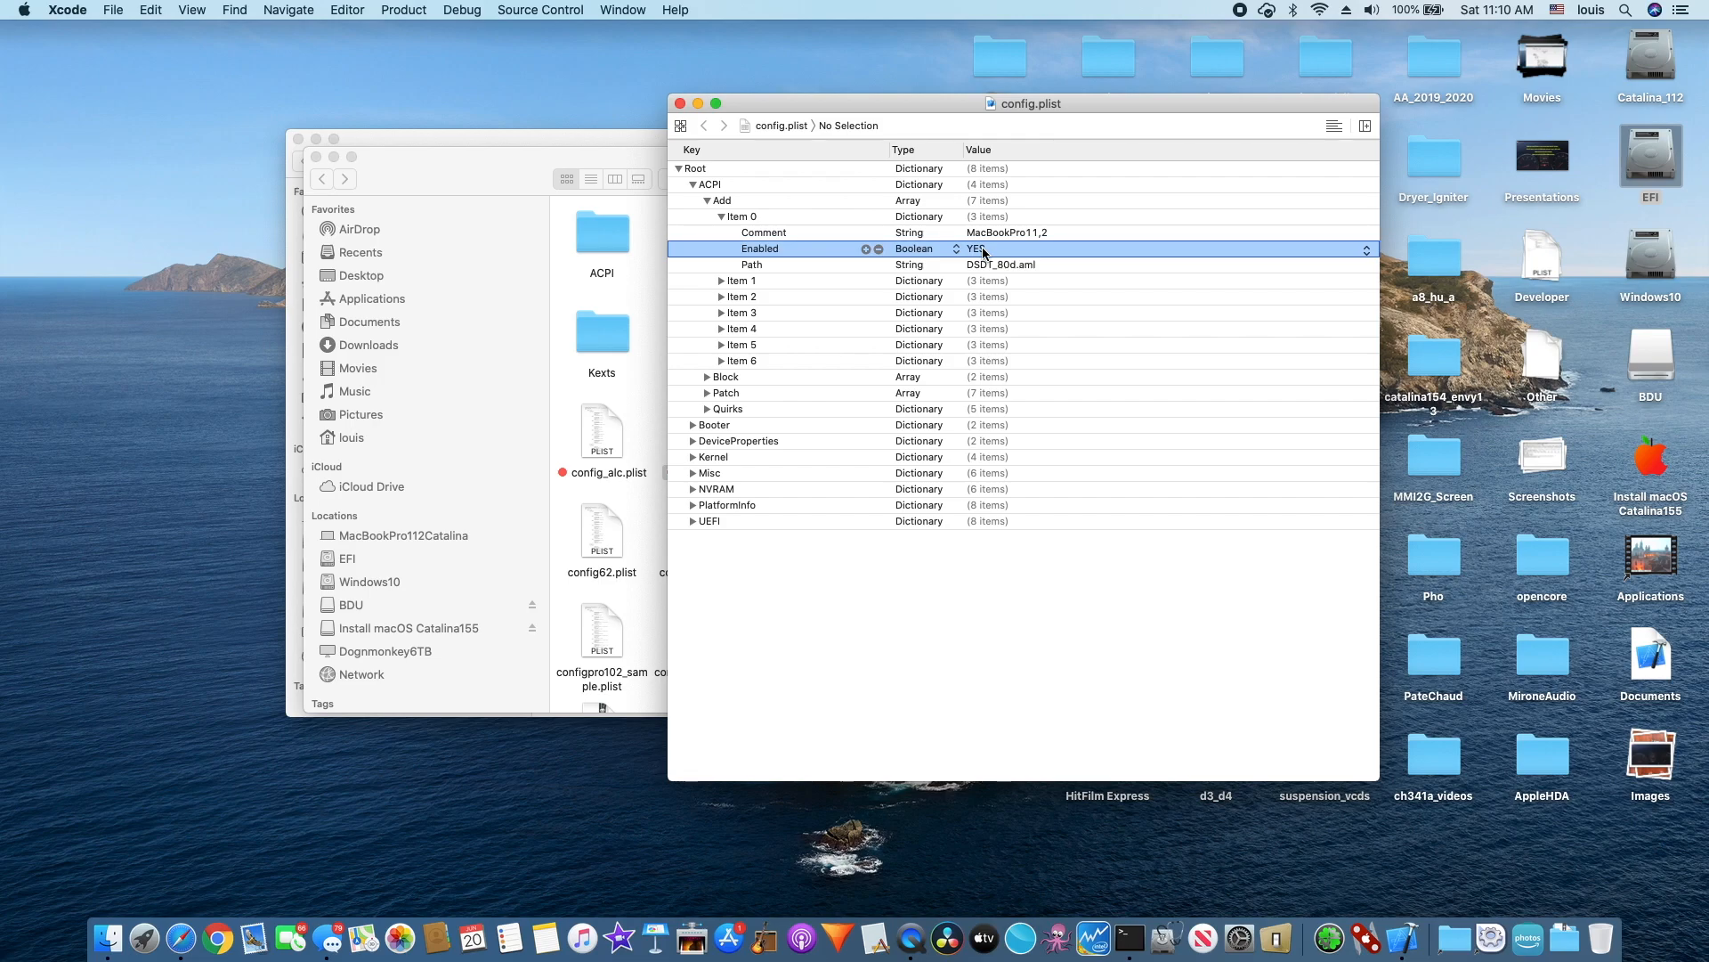
# Expand Items 1 and 2 of the ACPI Add array and inspect the Path entry of each
pyautogui.click(721, 281)
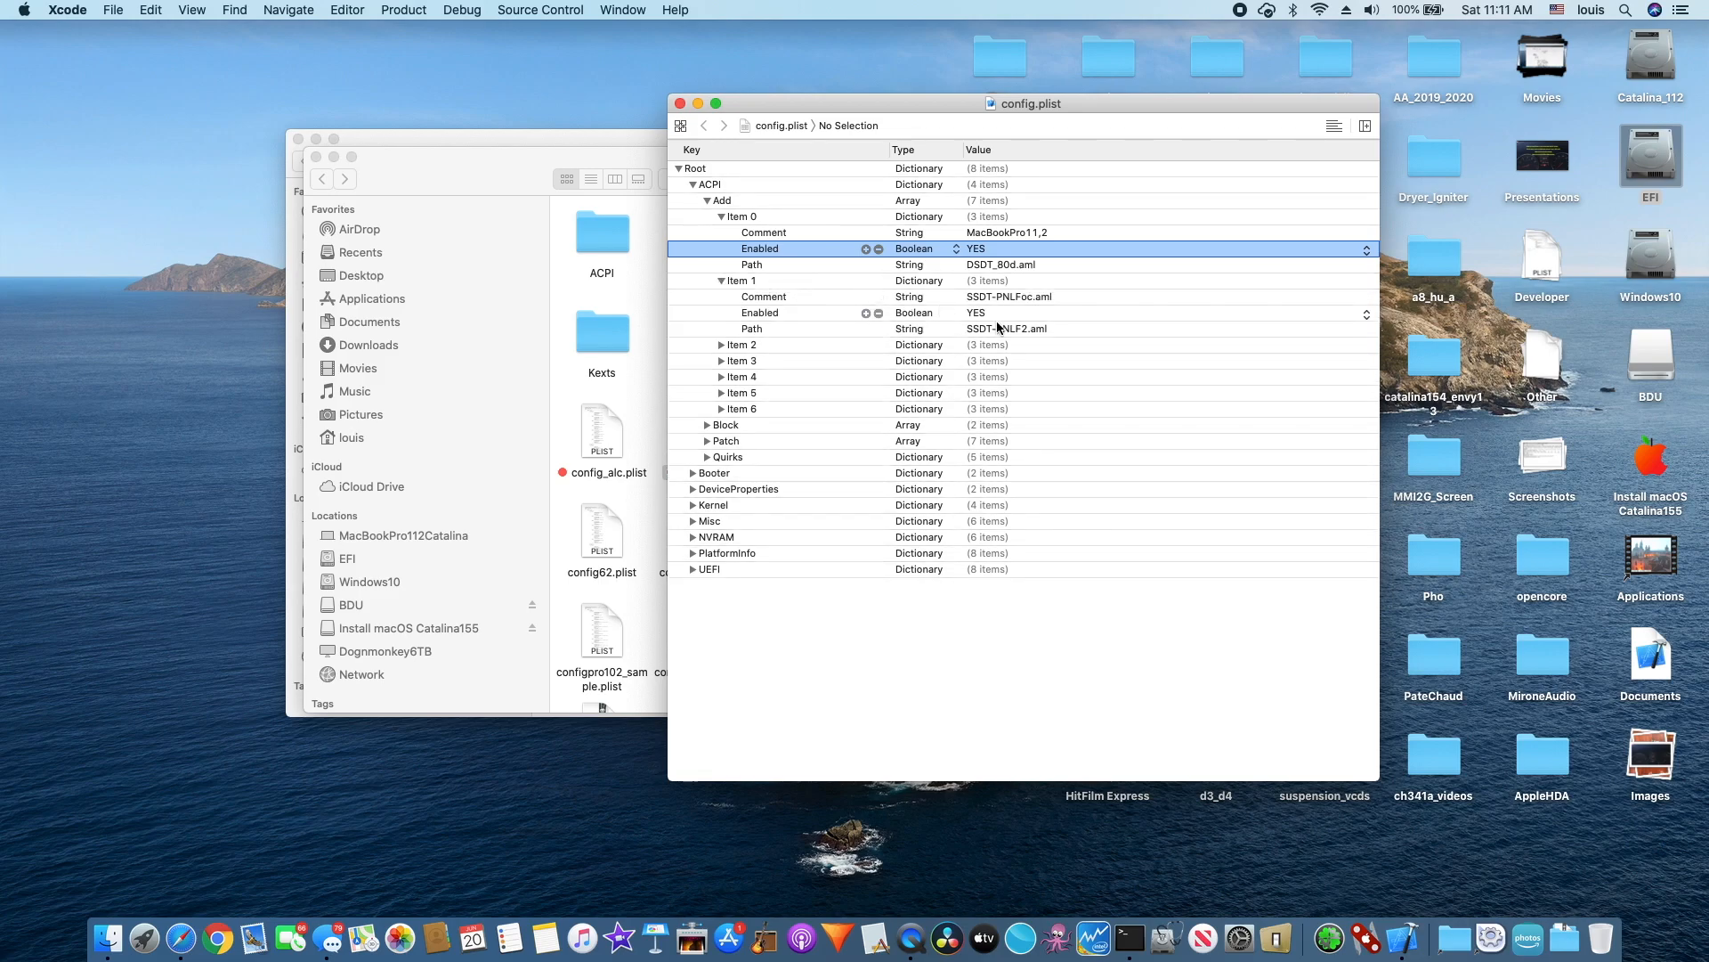
pyautogui.click(1029, 326)
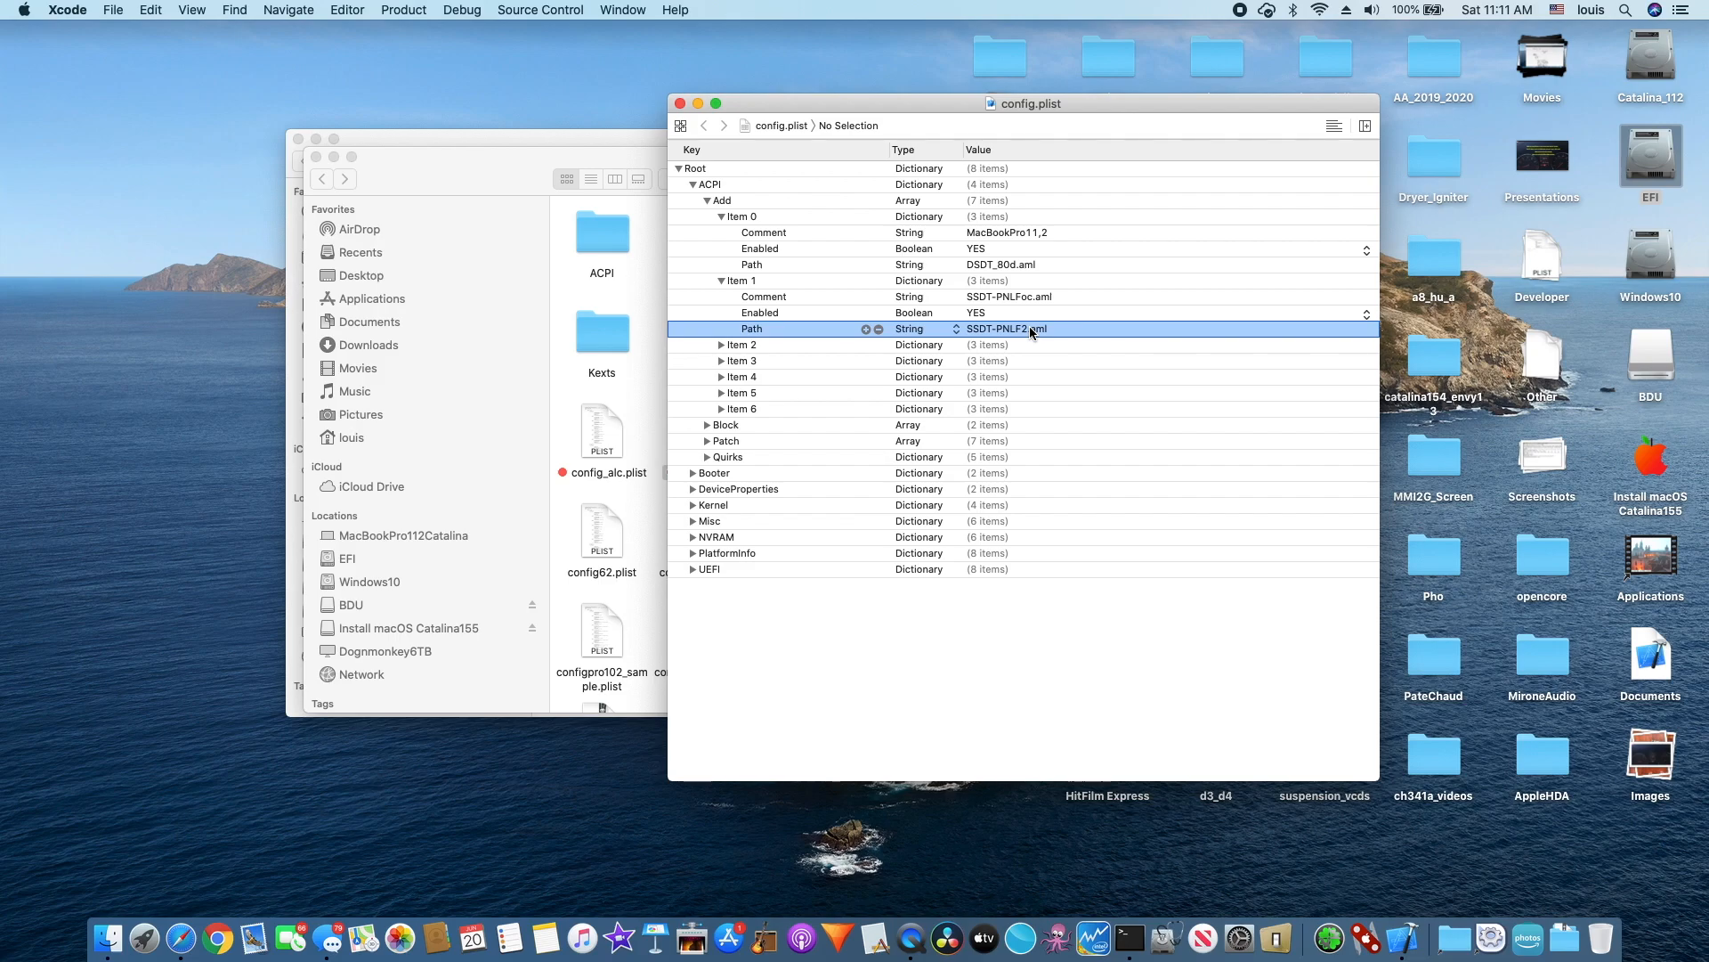
pyautogui.press('F1')
pyautogui.press('F1')
pyautogui.press('F1')
pyautogui.click(722, 346)
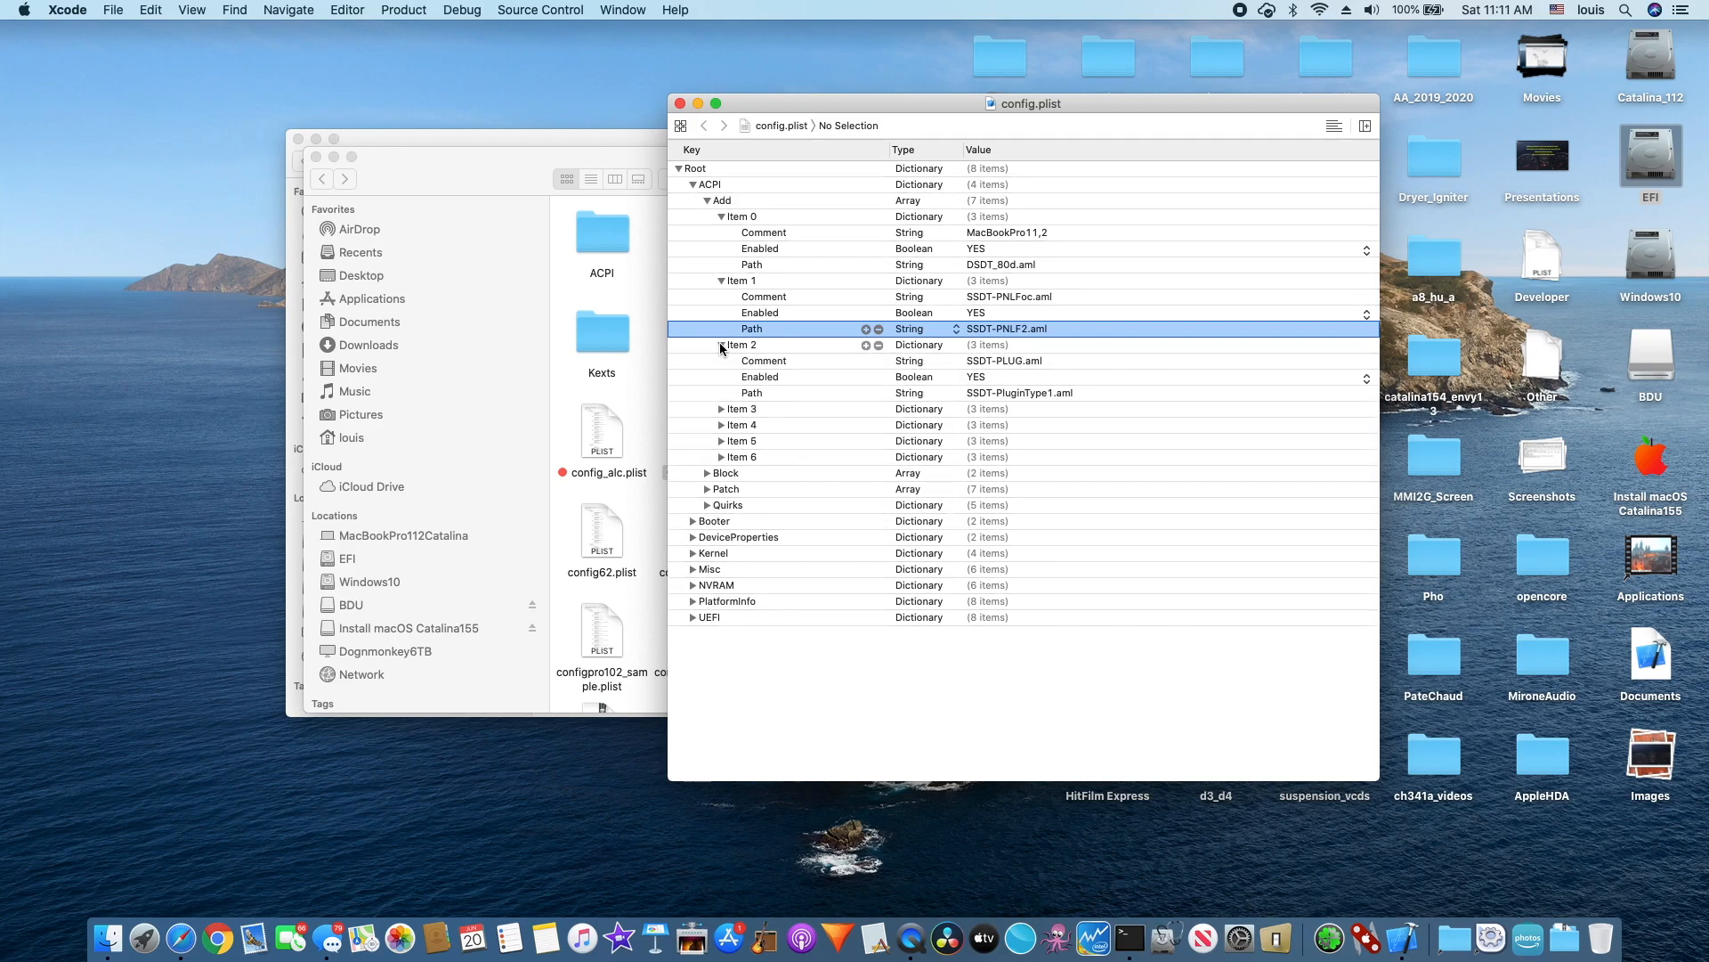
pyautogui.click(1023, 393)
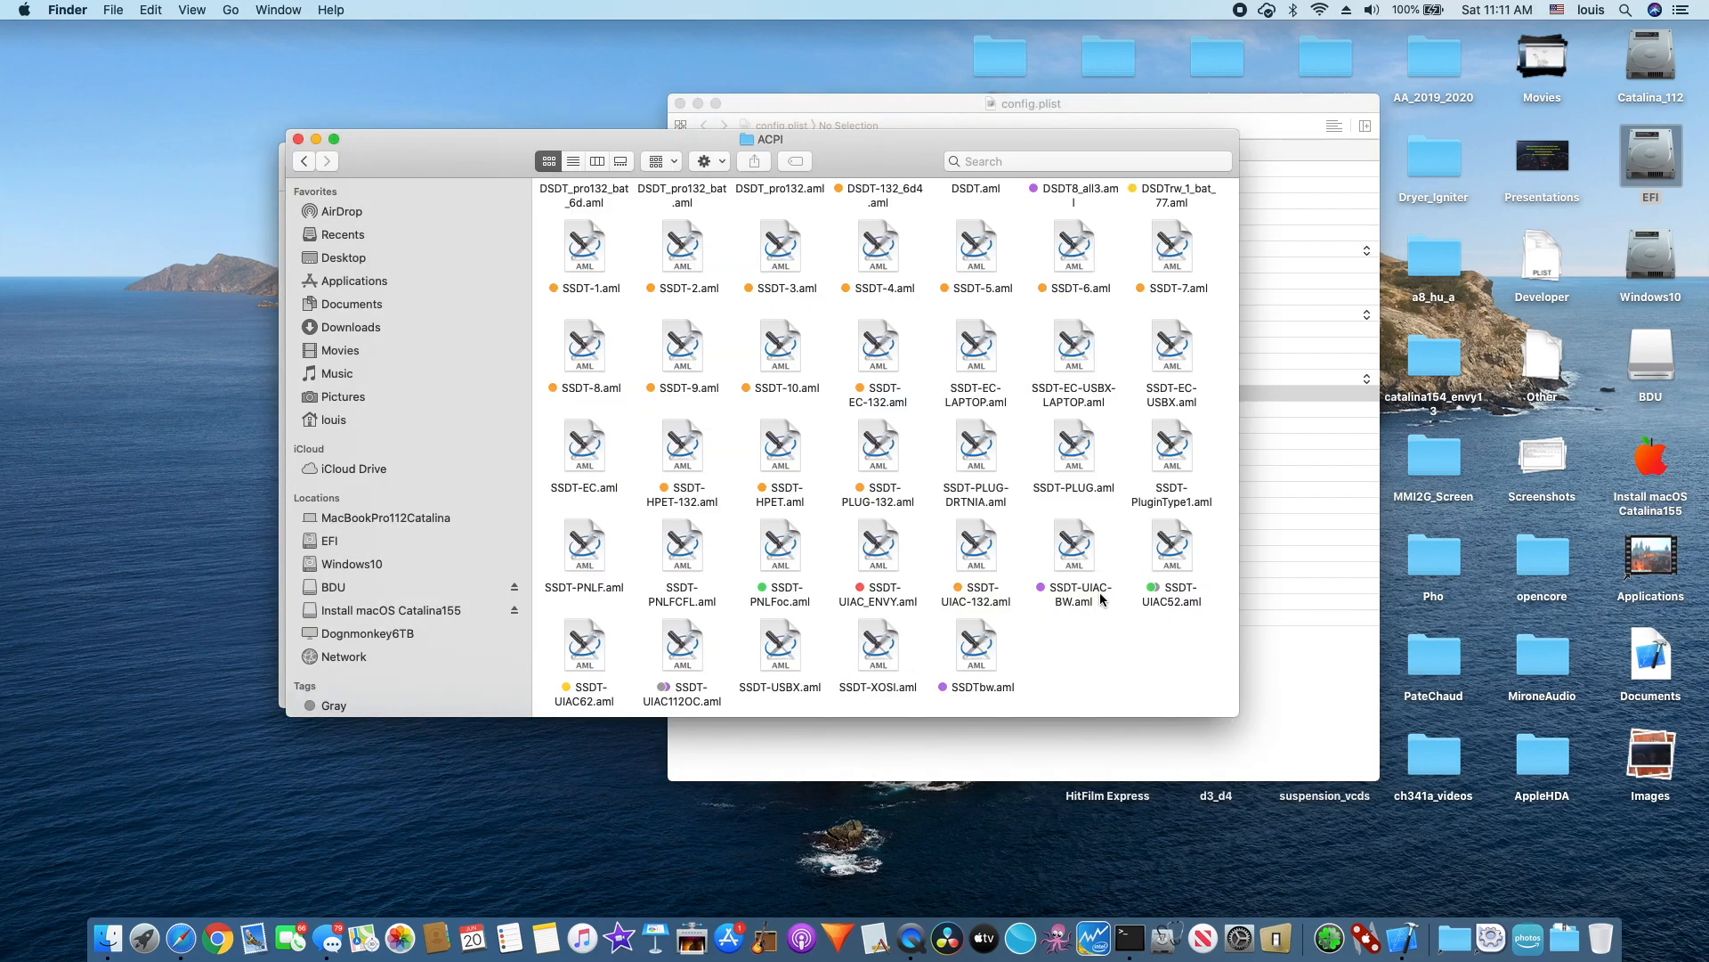
# Inspect SSDT-PLUG.aml and SSDT-PLUG-DRTNIA.aml in the Finder ACPI folder, opening Intel Power Gadget to view the CPU's power and frequency graphs
pyautogui.click(1072, 488)
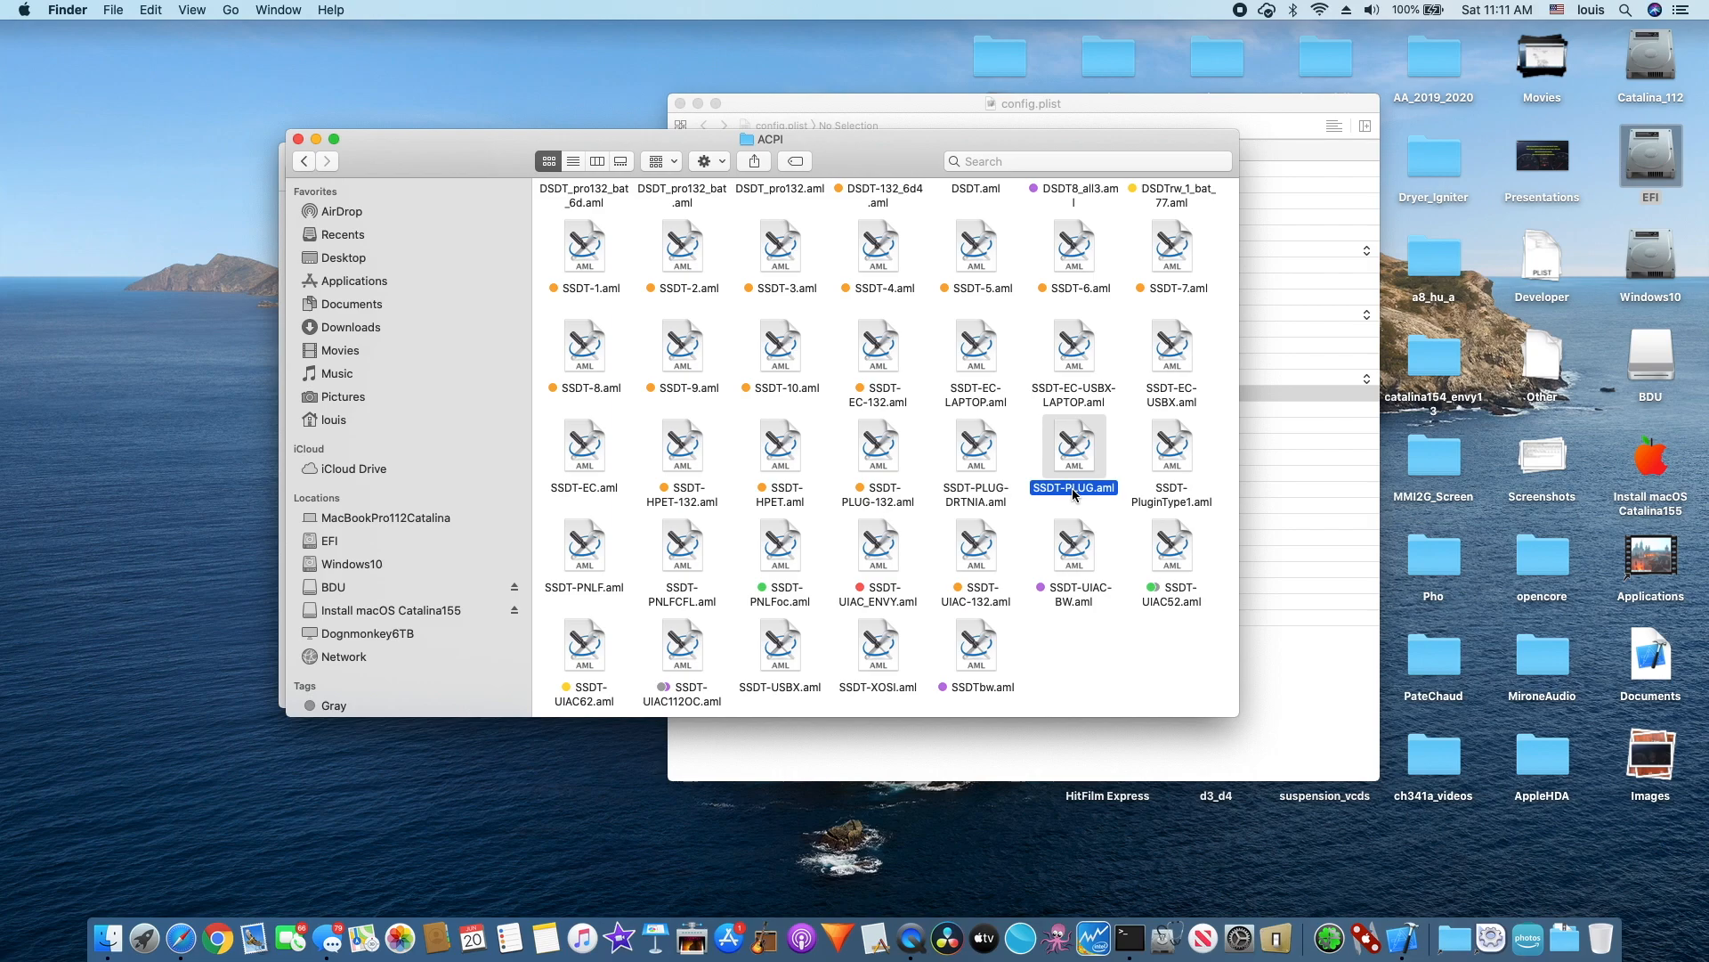
pyautogui.click(1093, 938)
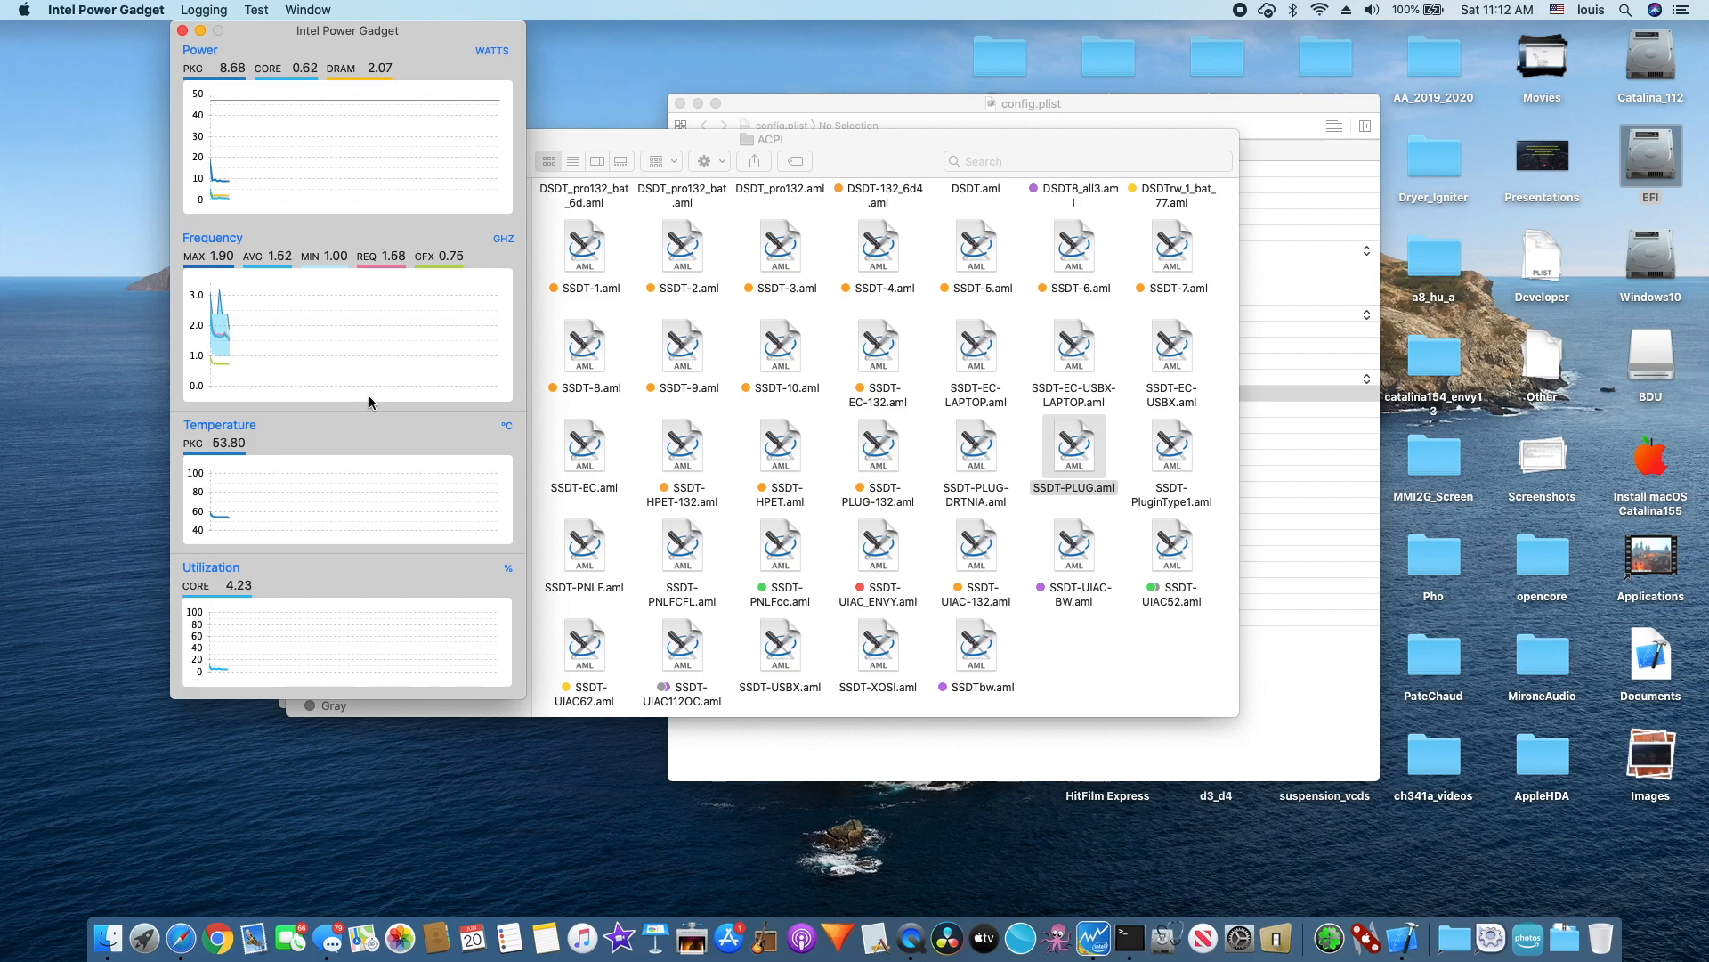
pyautogui.click(966, 496)
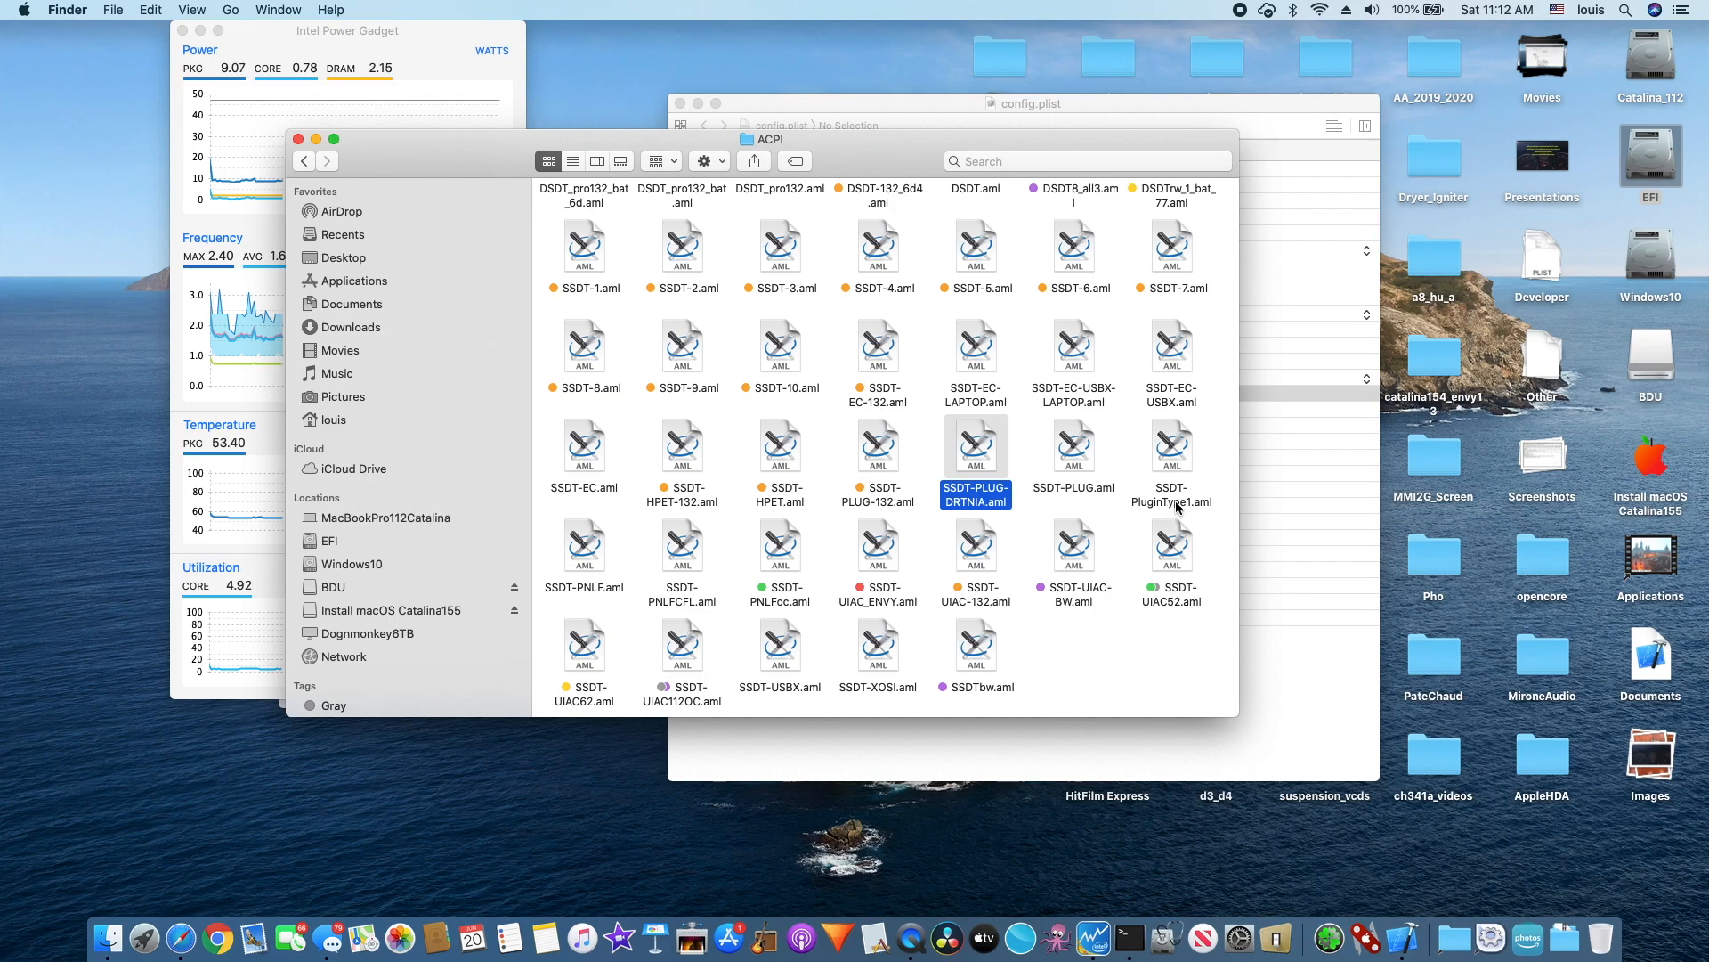
# Switch back to config.plist in Xcode and examine the Path entry of Item 3 in the ACPI Add array
pyautogui.press('super+Tab')
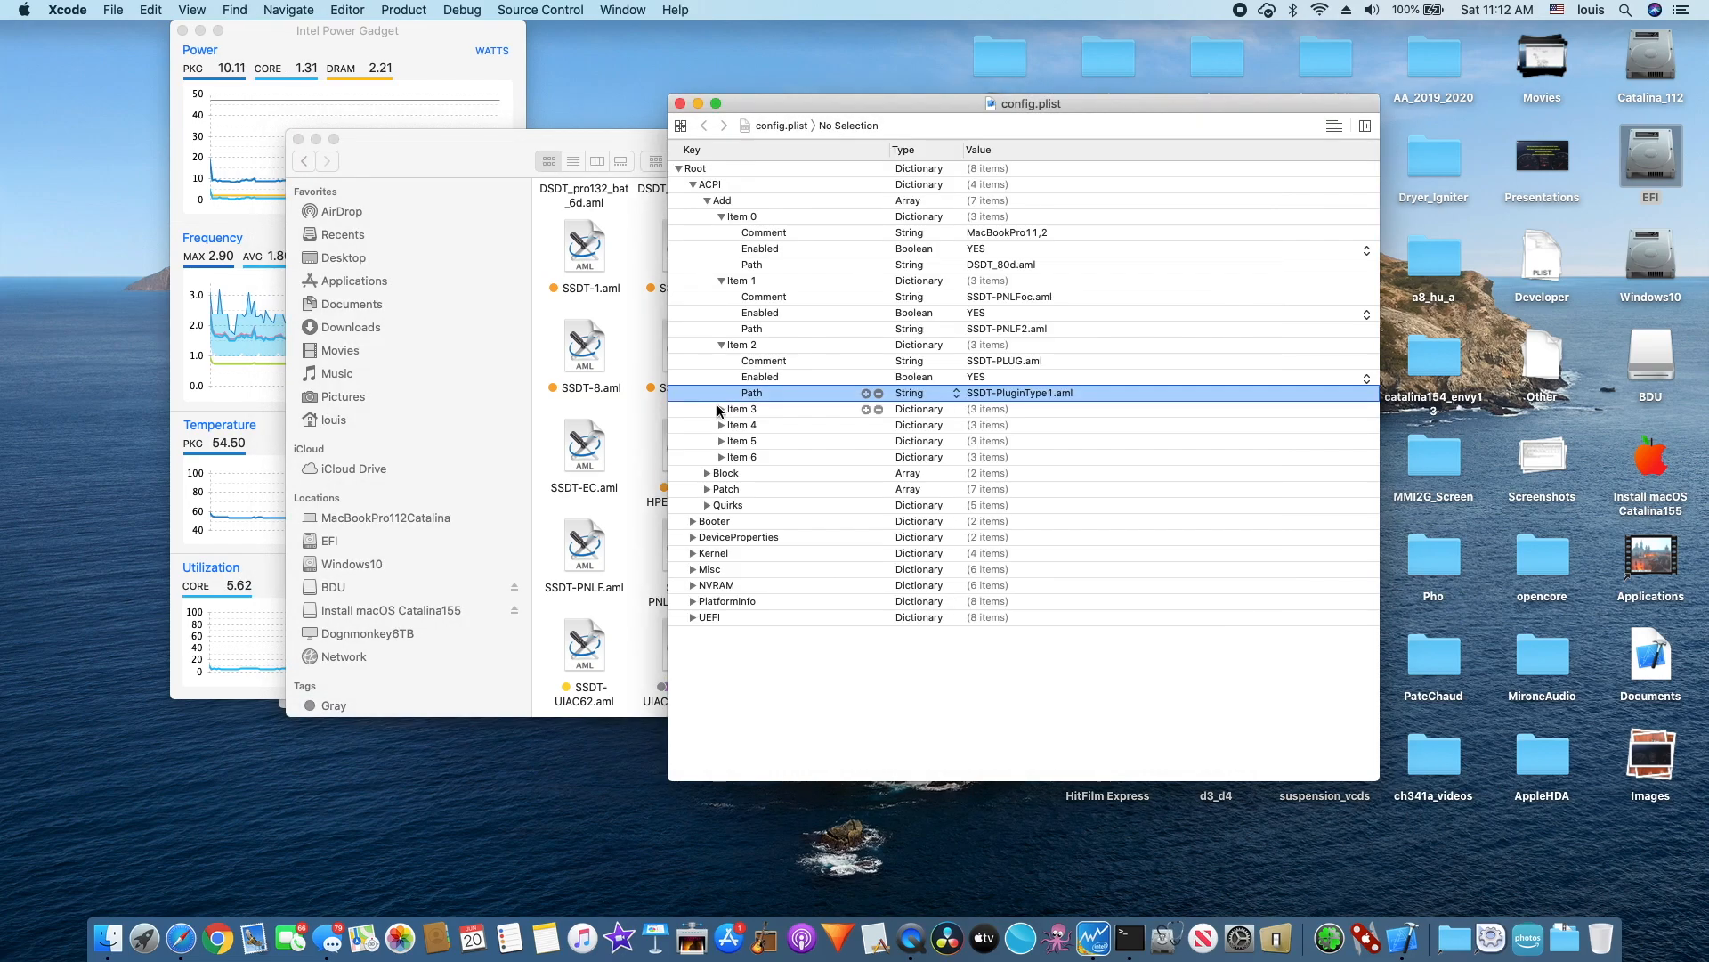
pyautogui.click(721, 410)
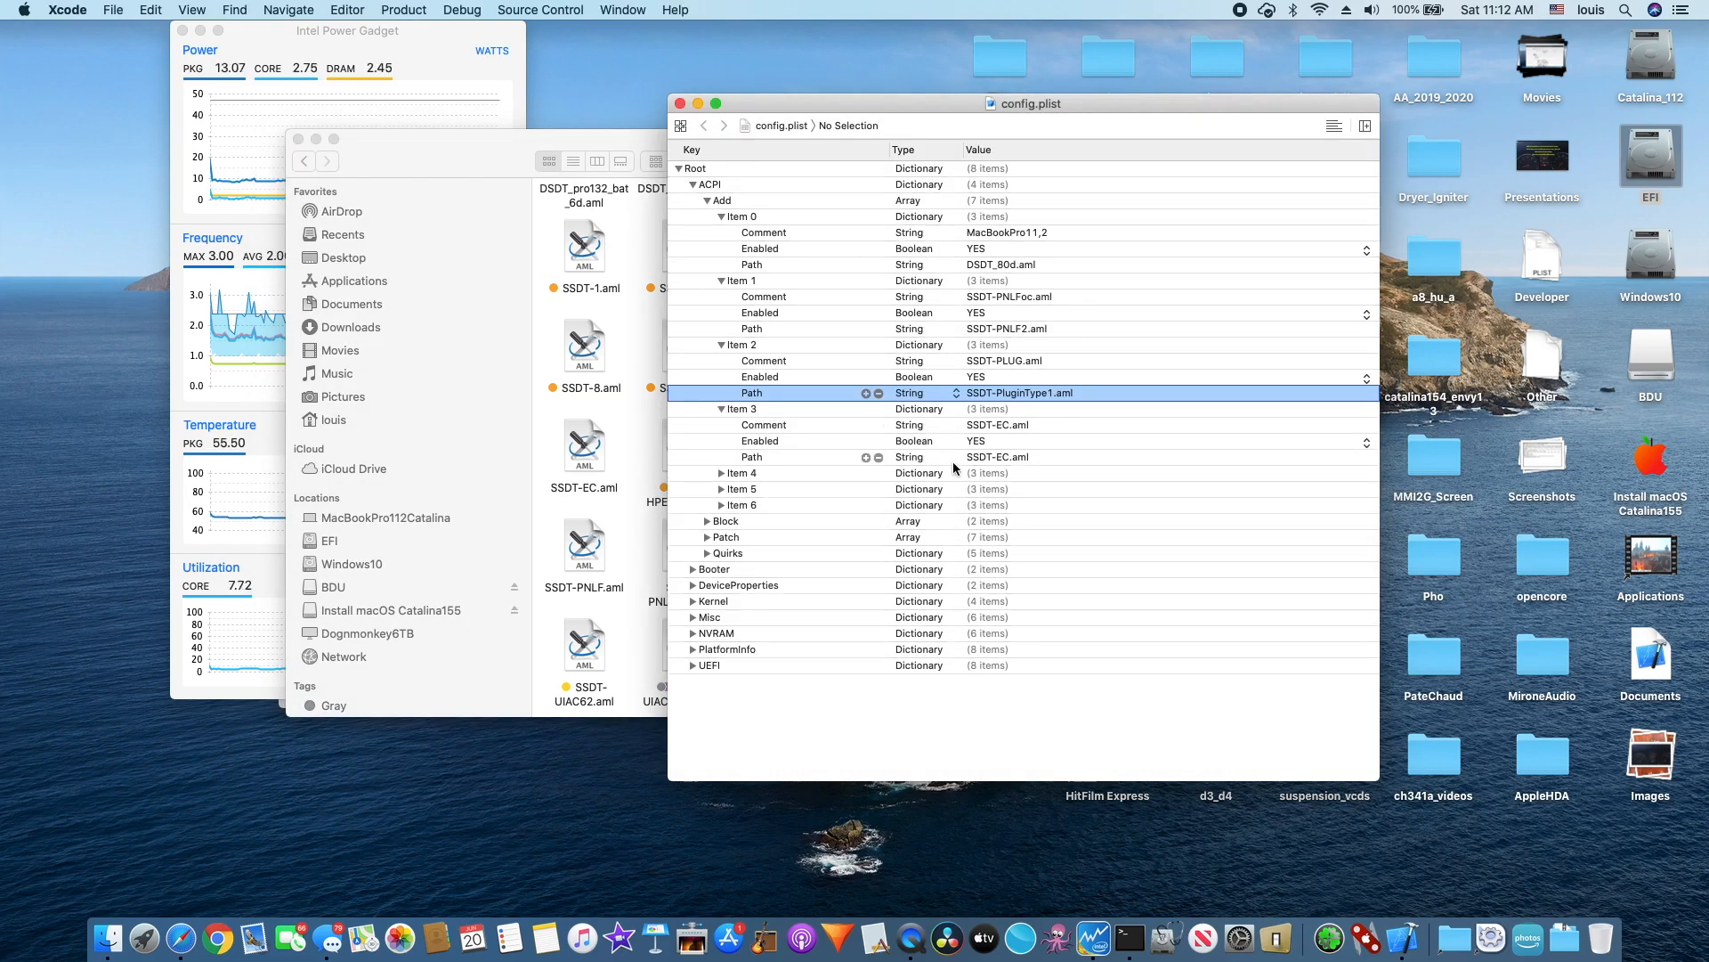
pyautogui.click(1001, 460)
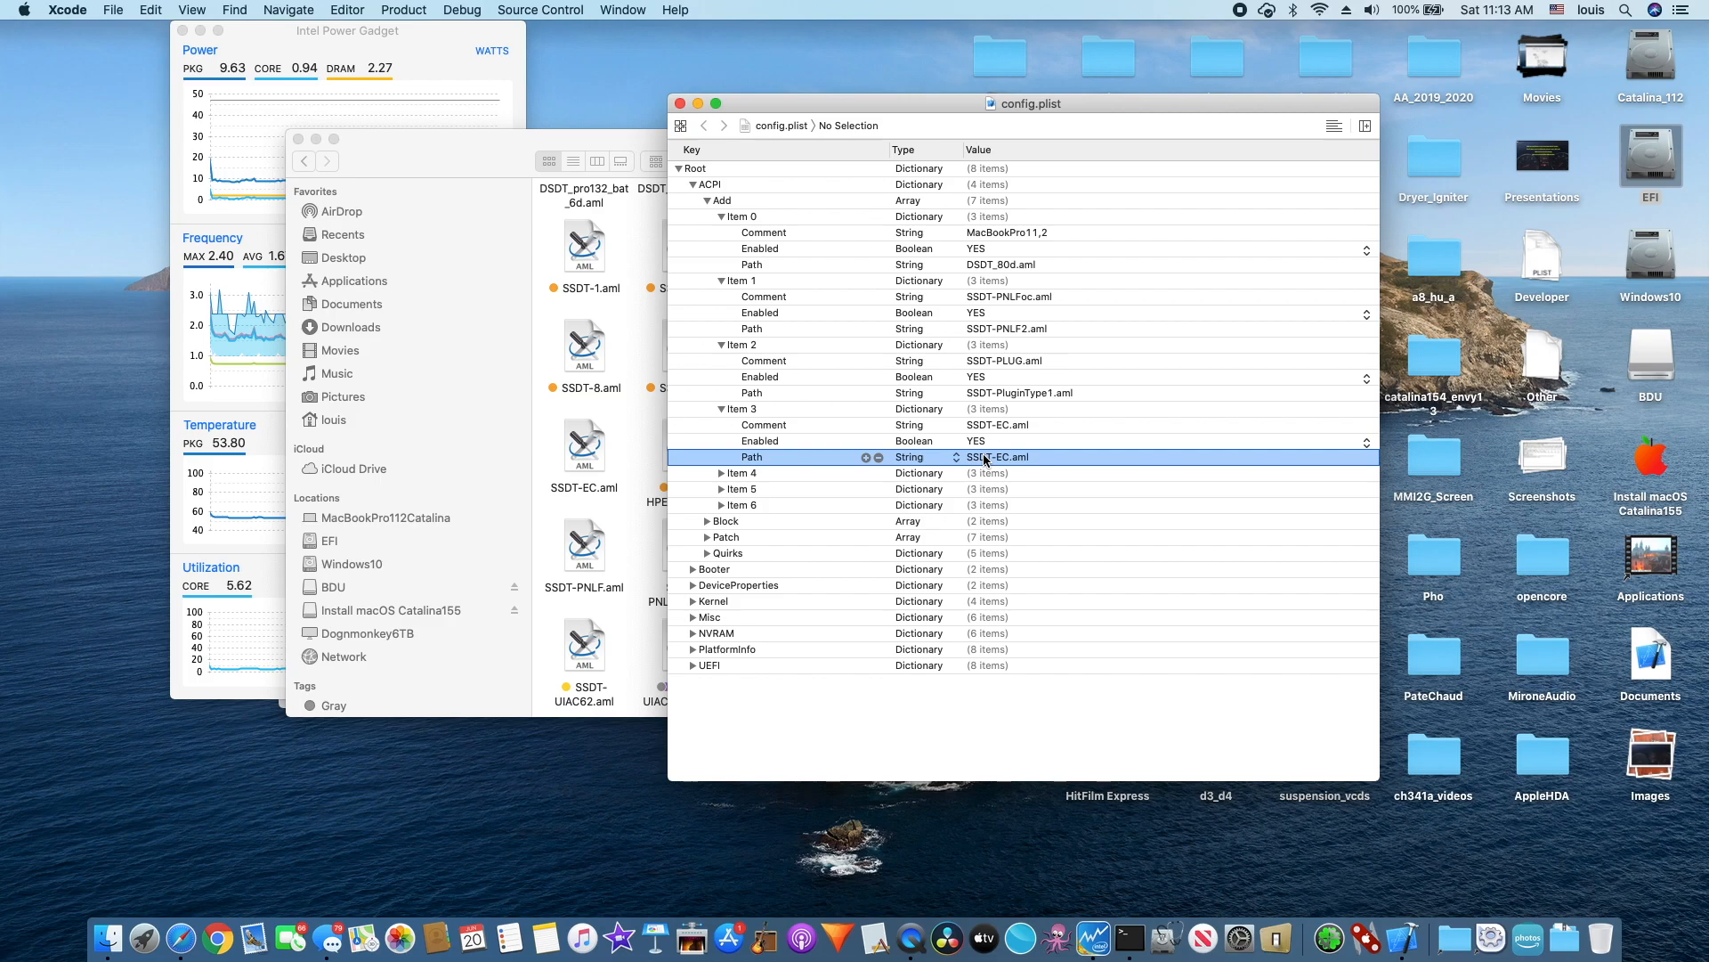
pyautogui.click(984, 459)
pyautogui.click(710, 456)
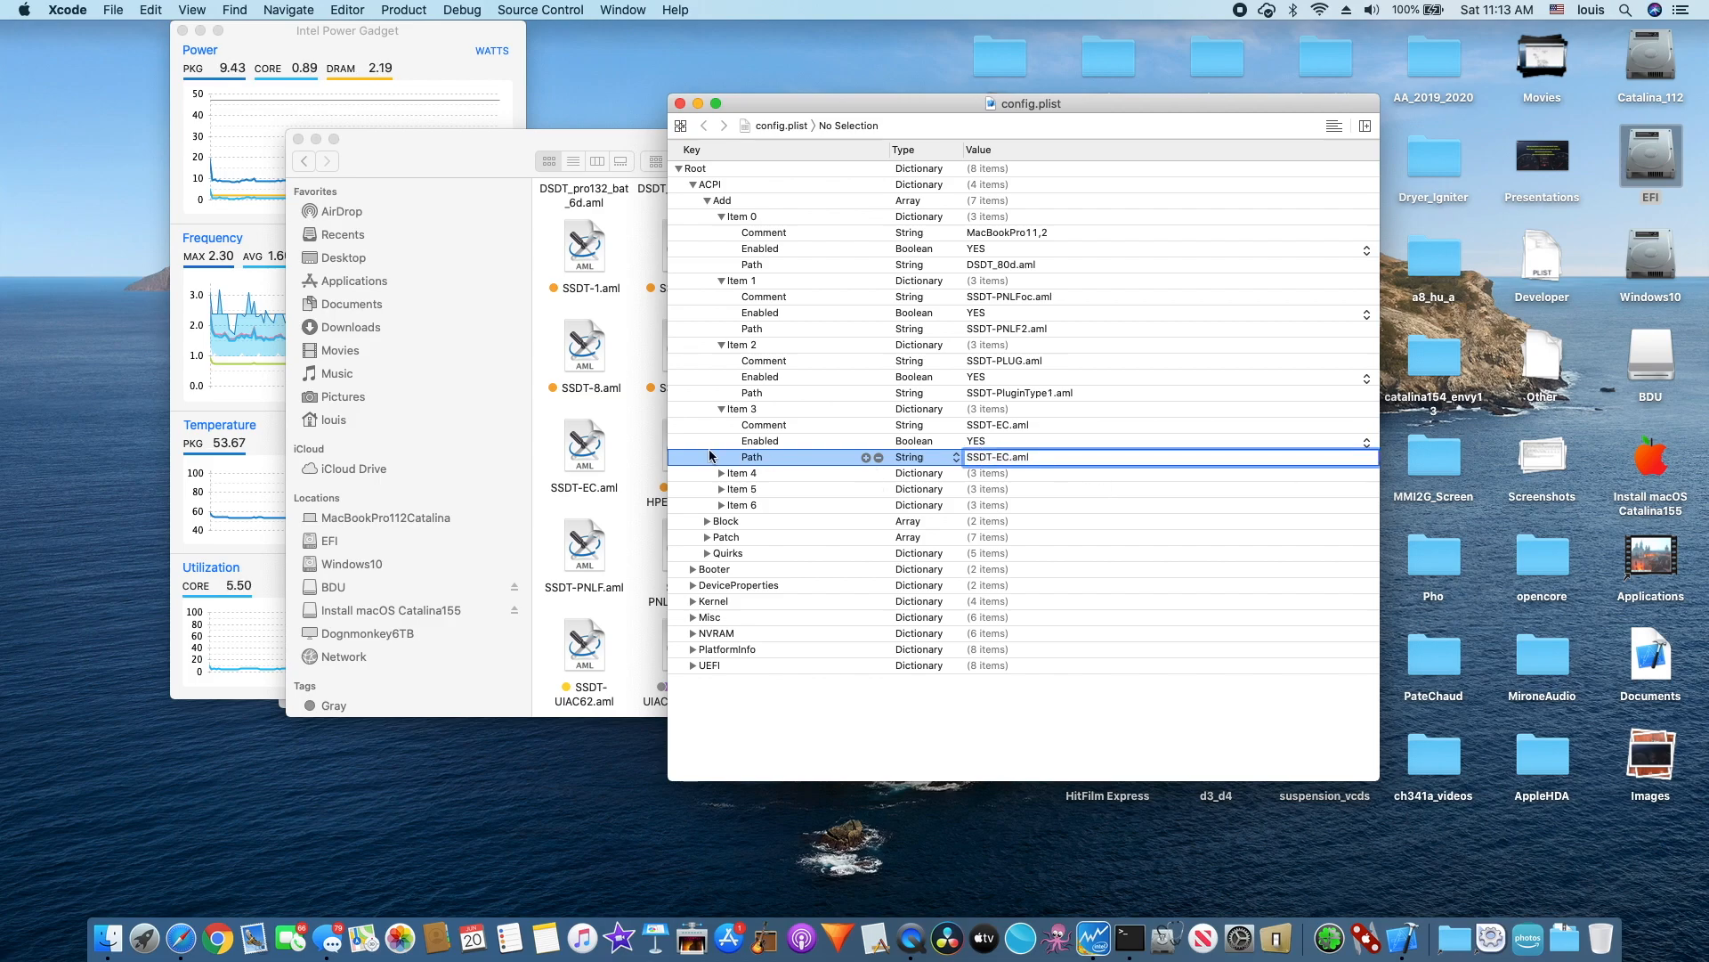
# Expand Item 4 of the ACPI Add array, check its Path entry, and look at the related SSDT files in the Finder ACPI folder
pyautogui.click(720, 473)
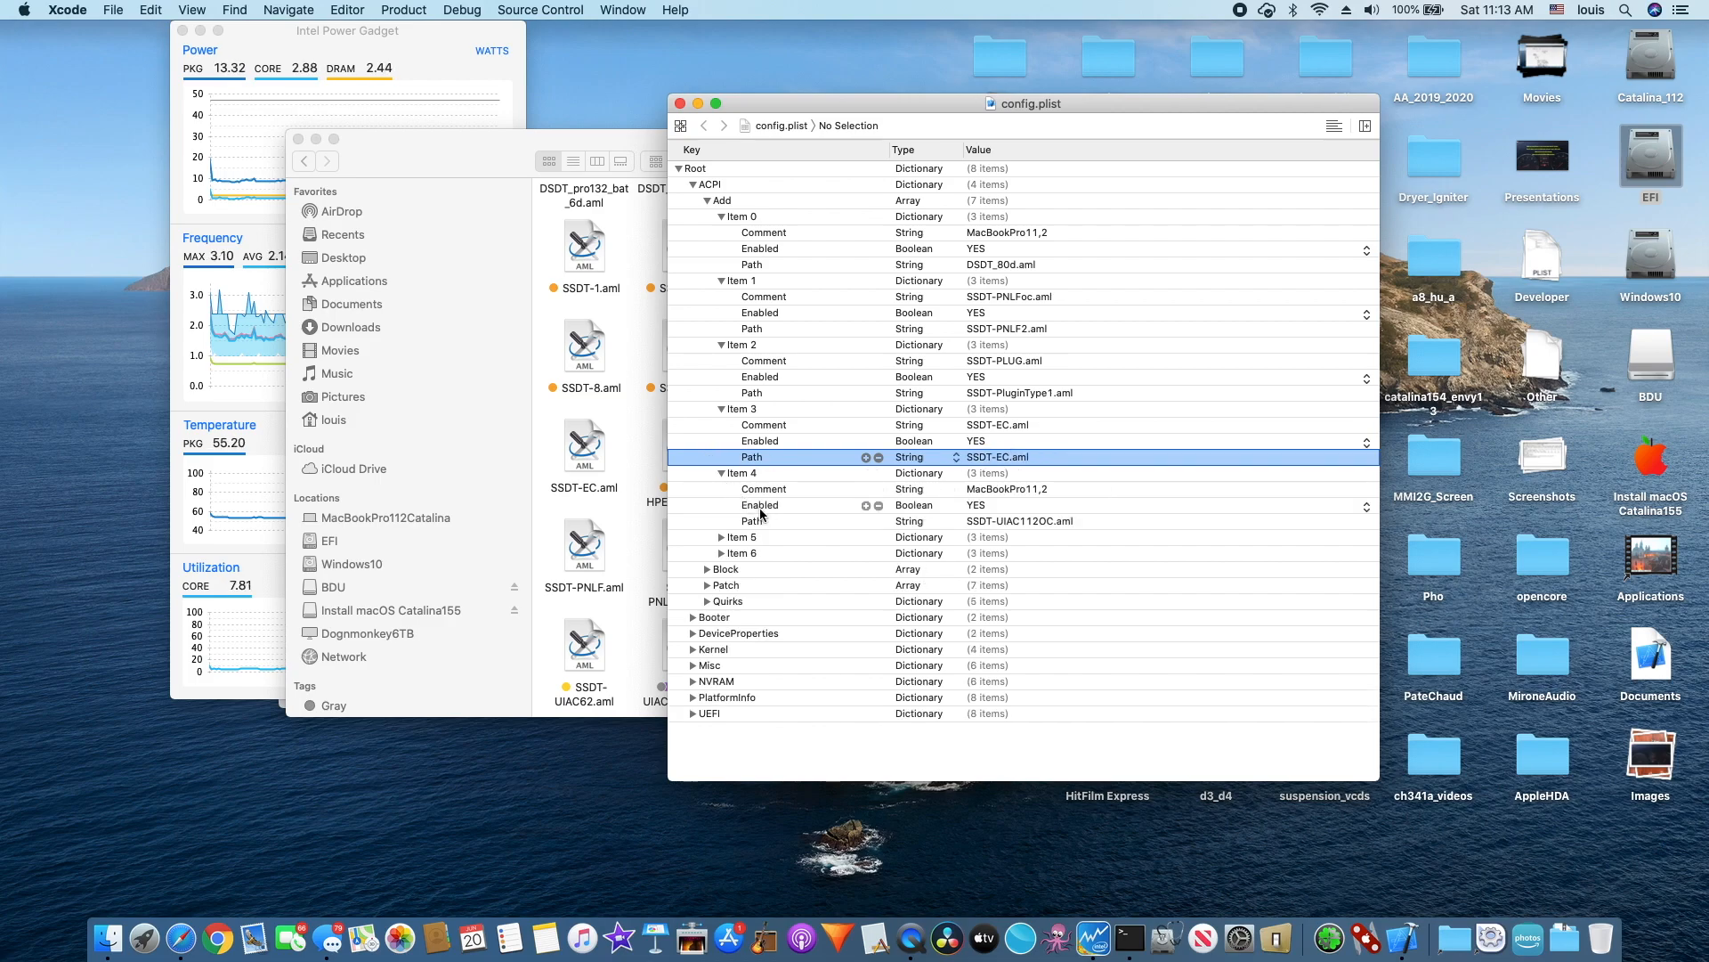
pyautogui.click(712, 524)
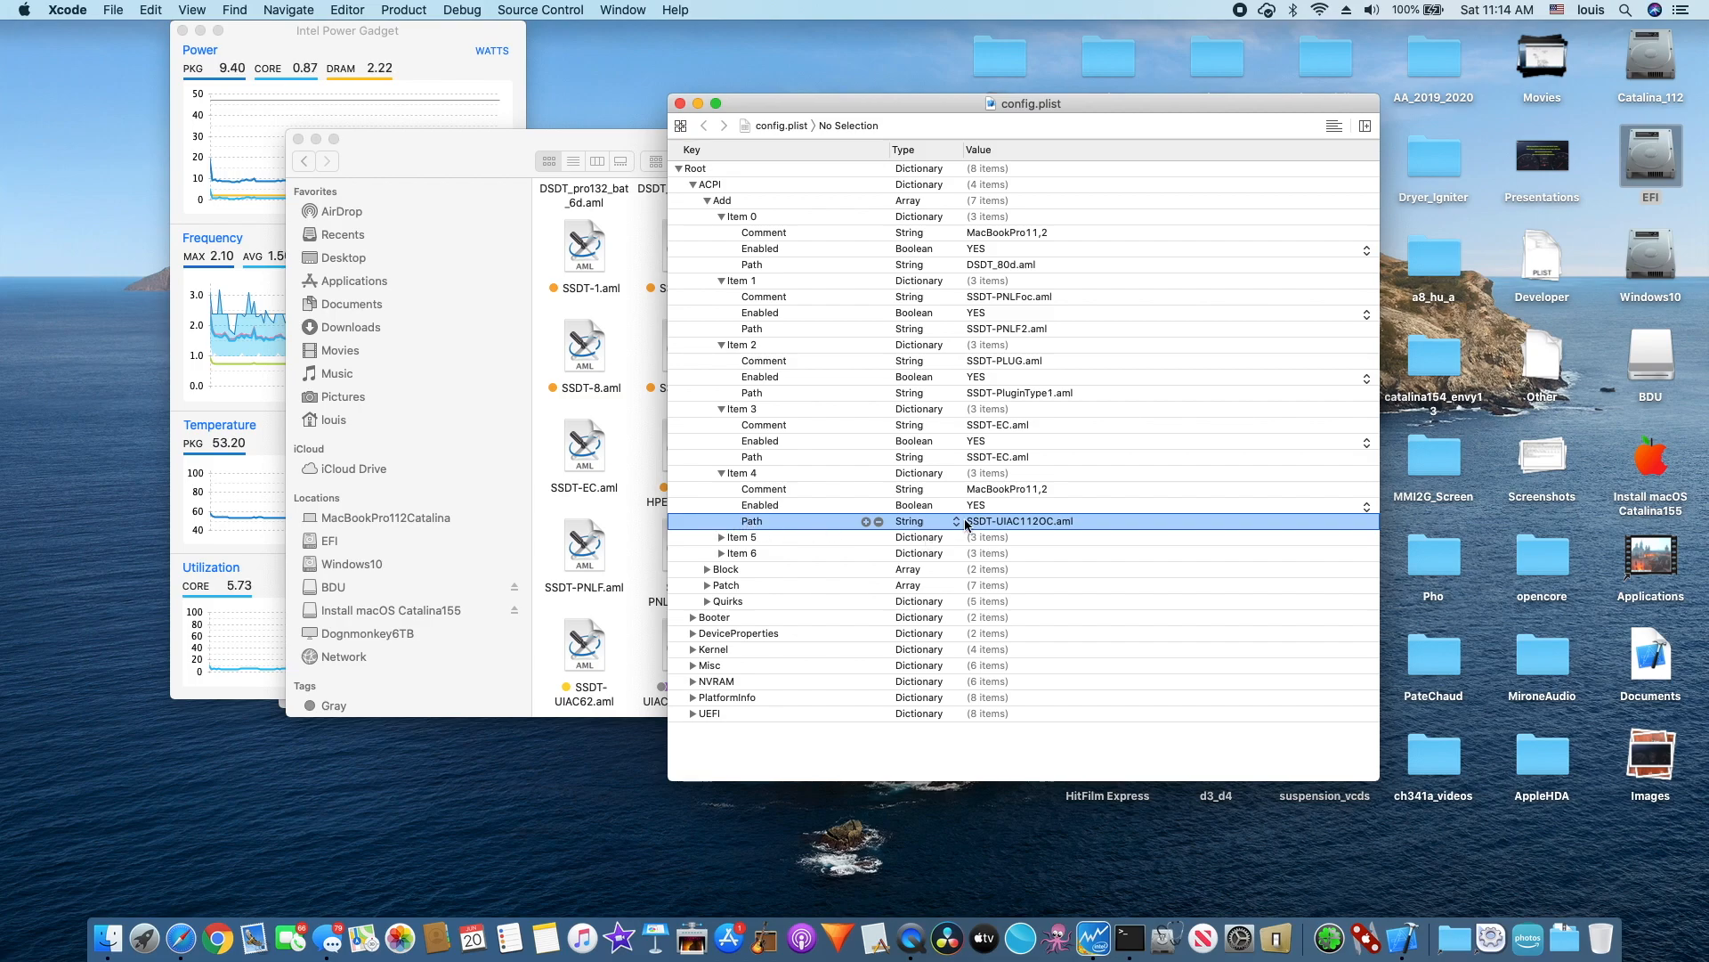
pyautogui.click(473, 166)
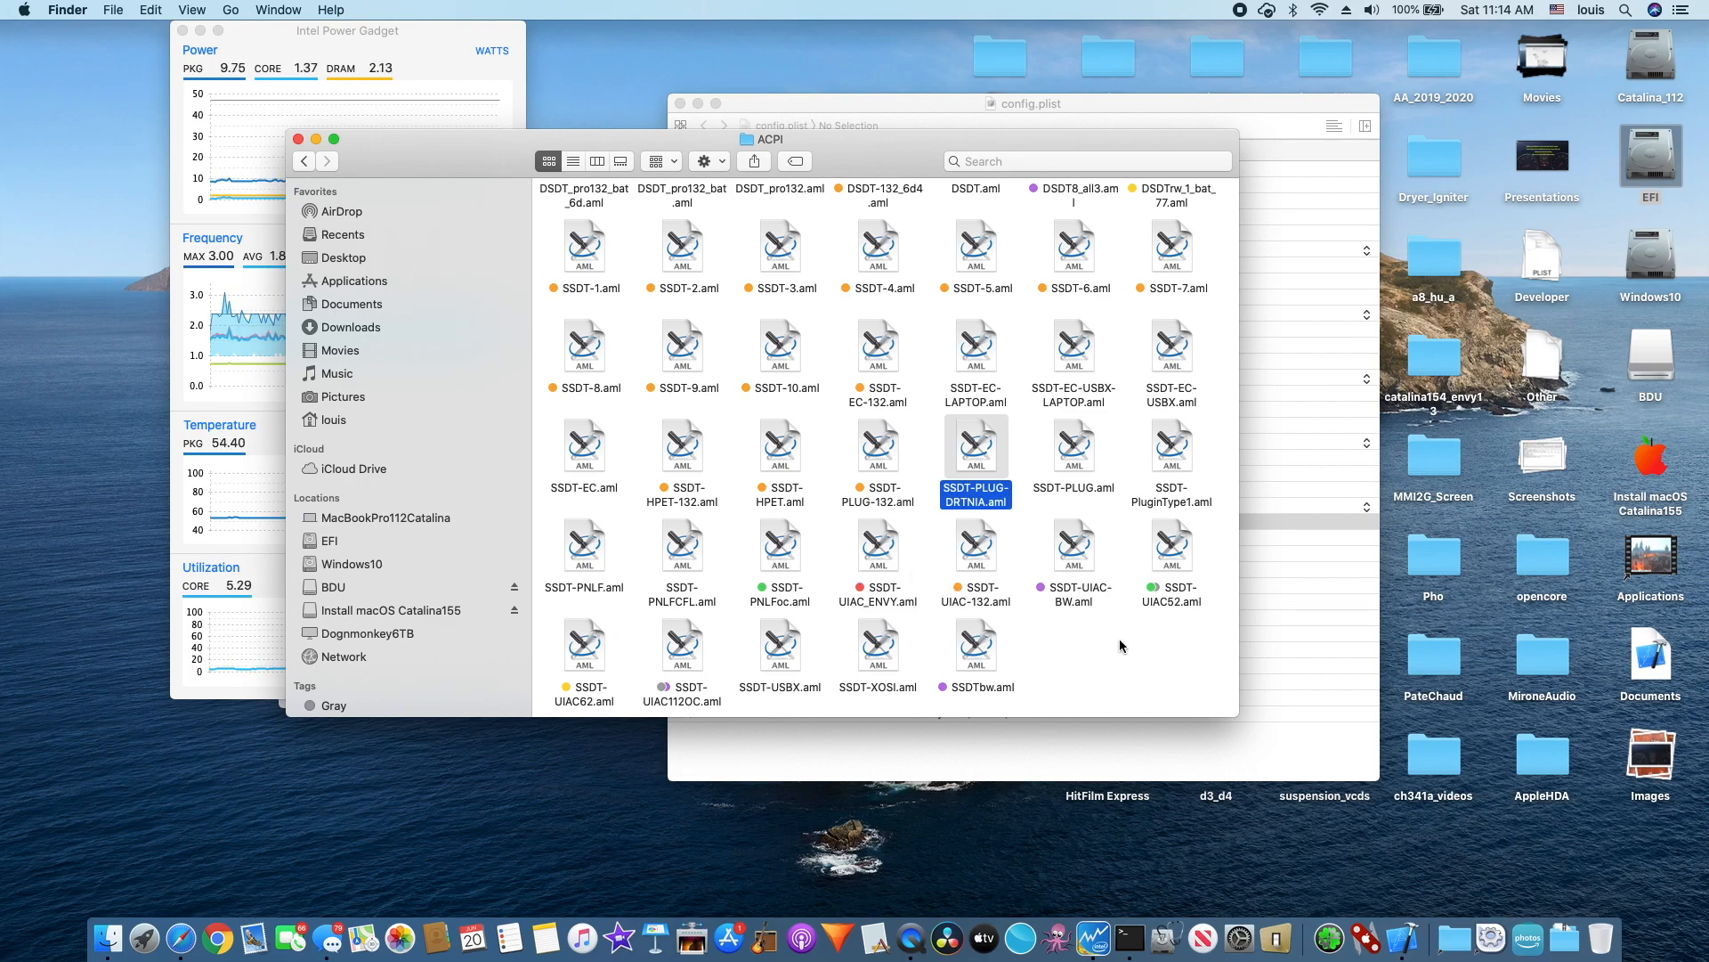
pyautogui.click(780, 650)
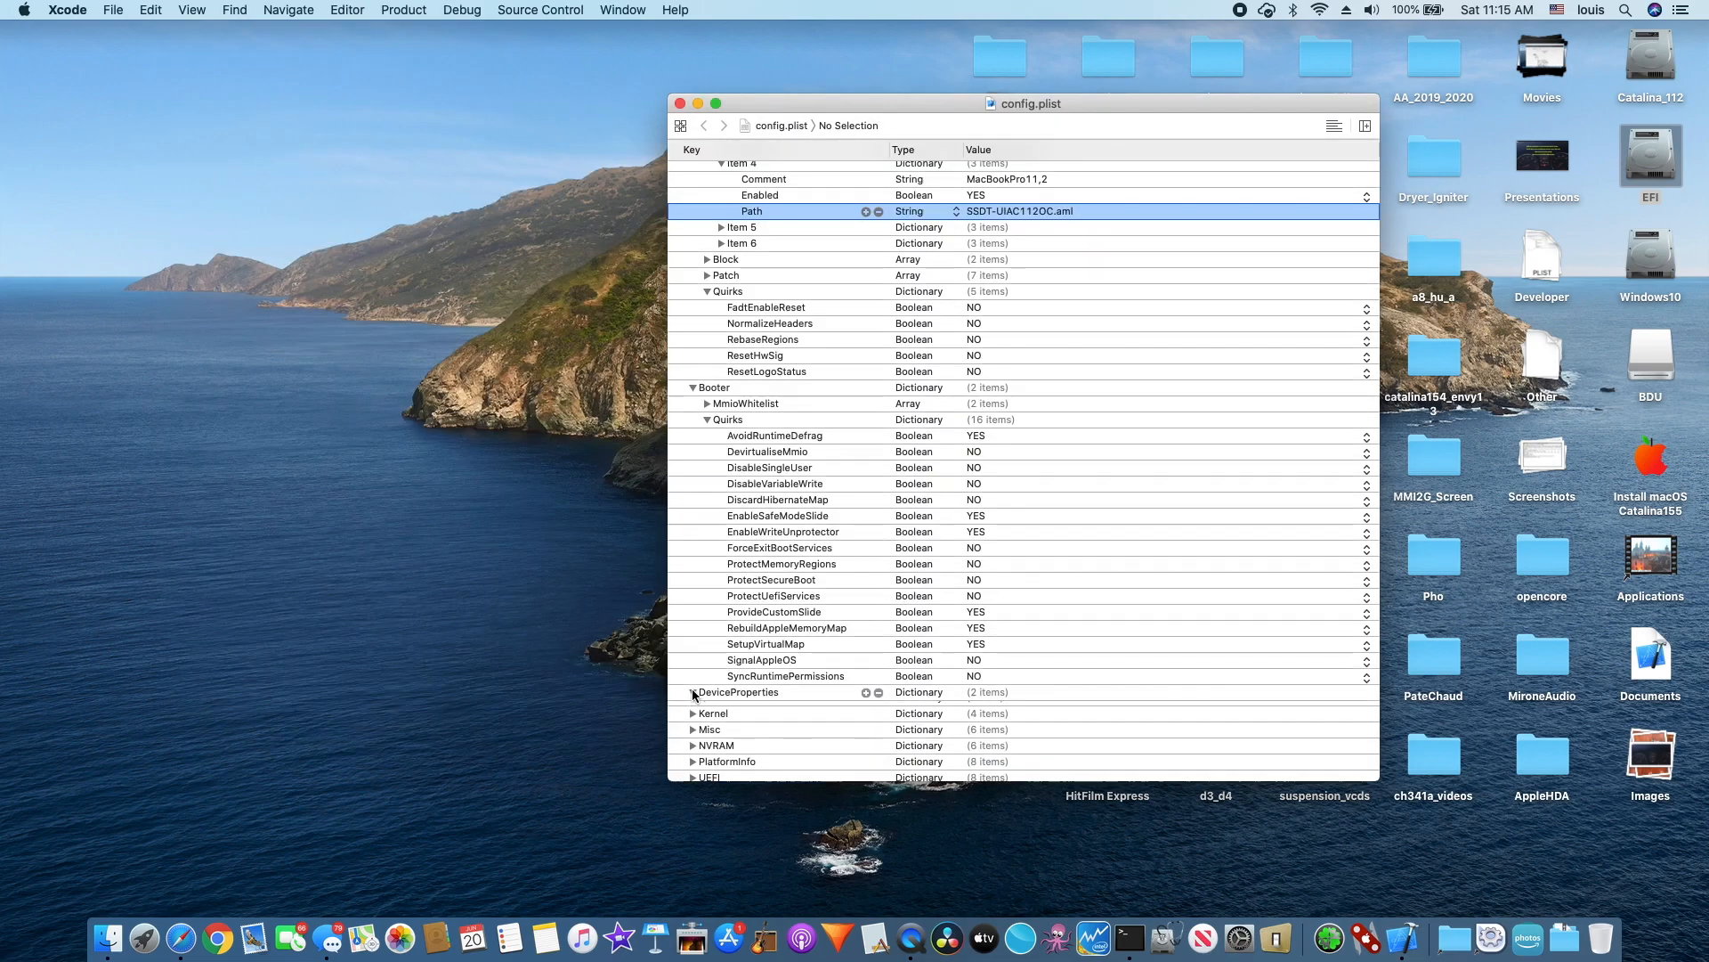
# Expand DeviceProperties down to the PciRoot(0x0)/Pci(0x2,0x0) entry under Add and examine its graphics properties, including AAPL,ig-platform-id
pyautogui.click(693, 692)
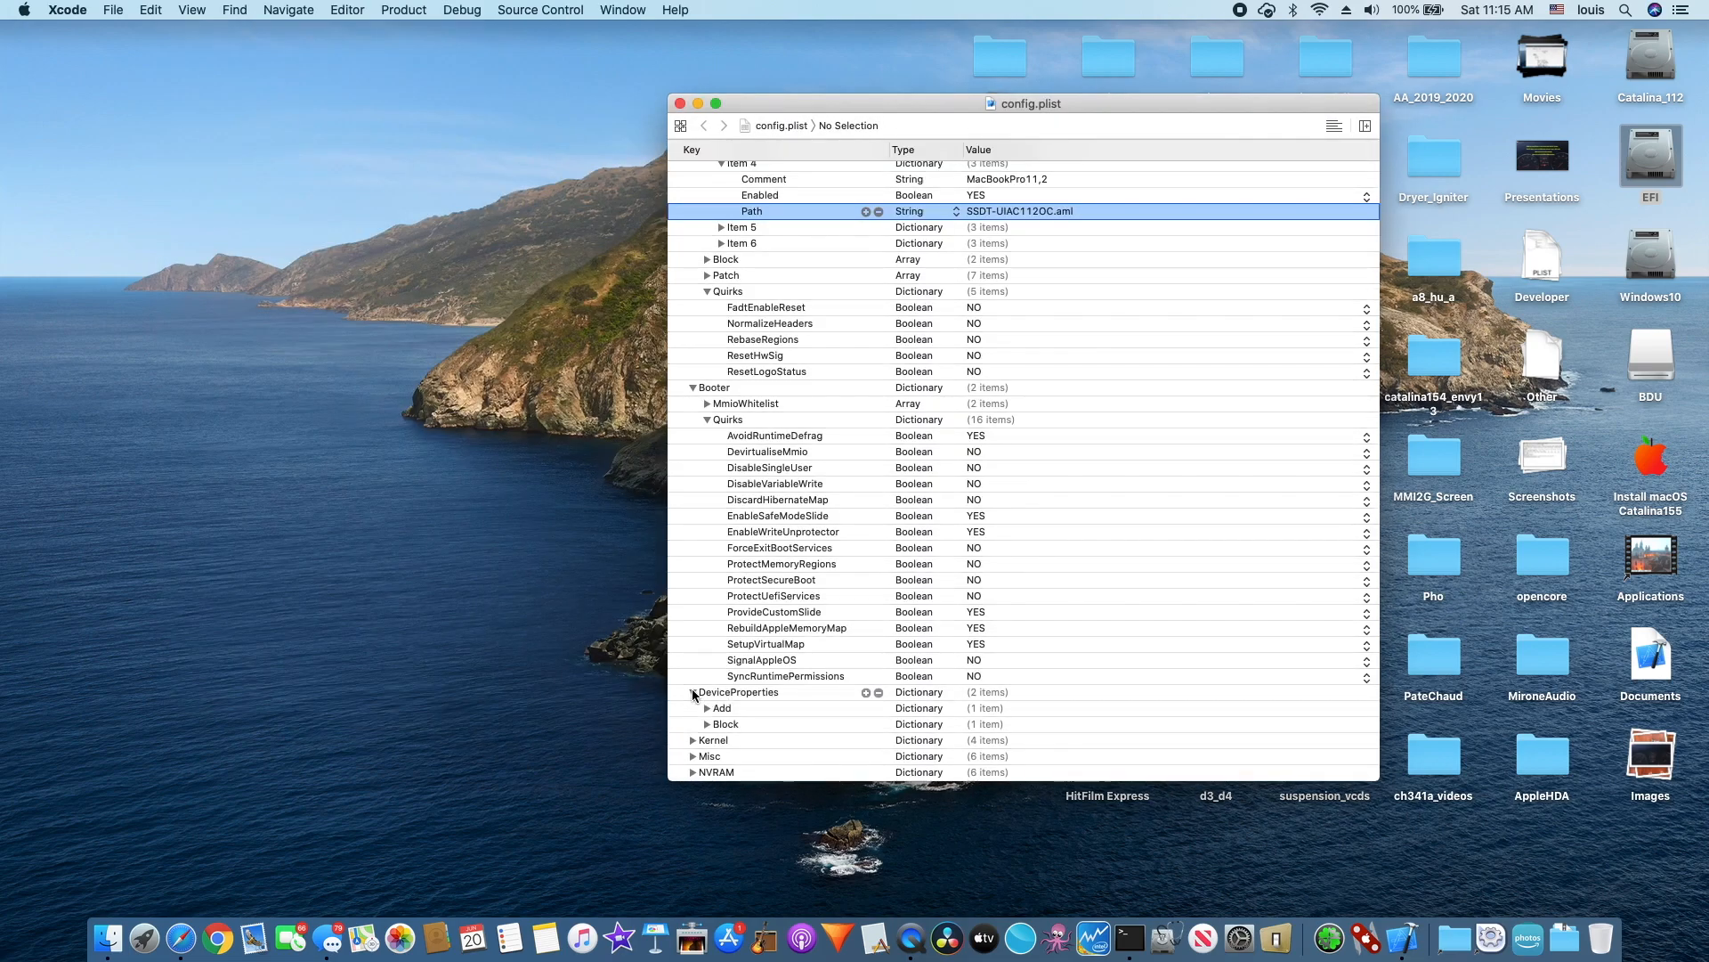
pyautogui.scroll(-1, 695, 693)
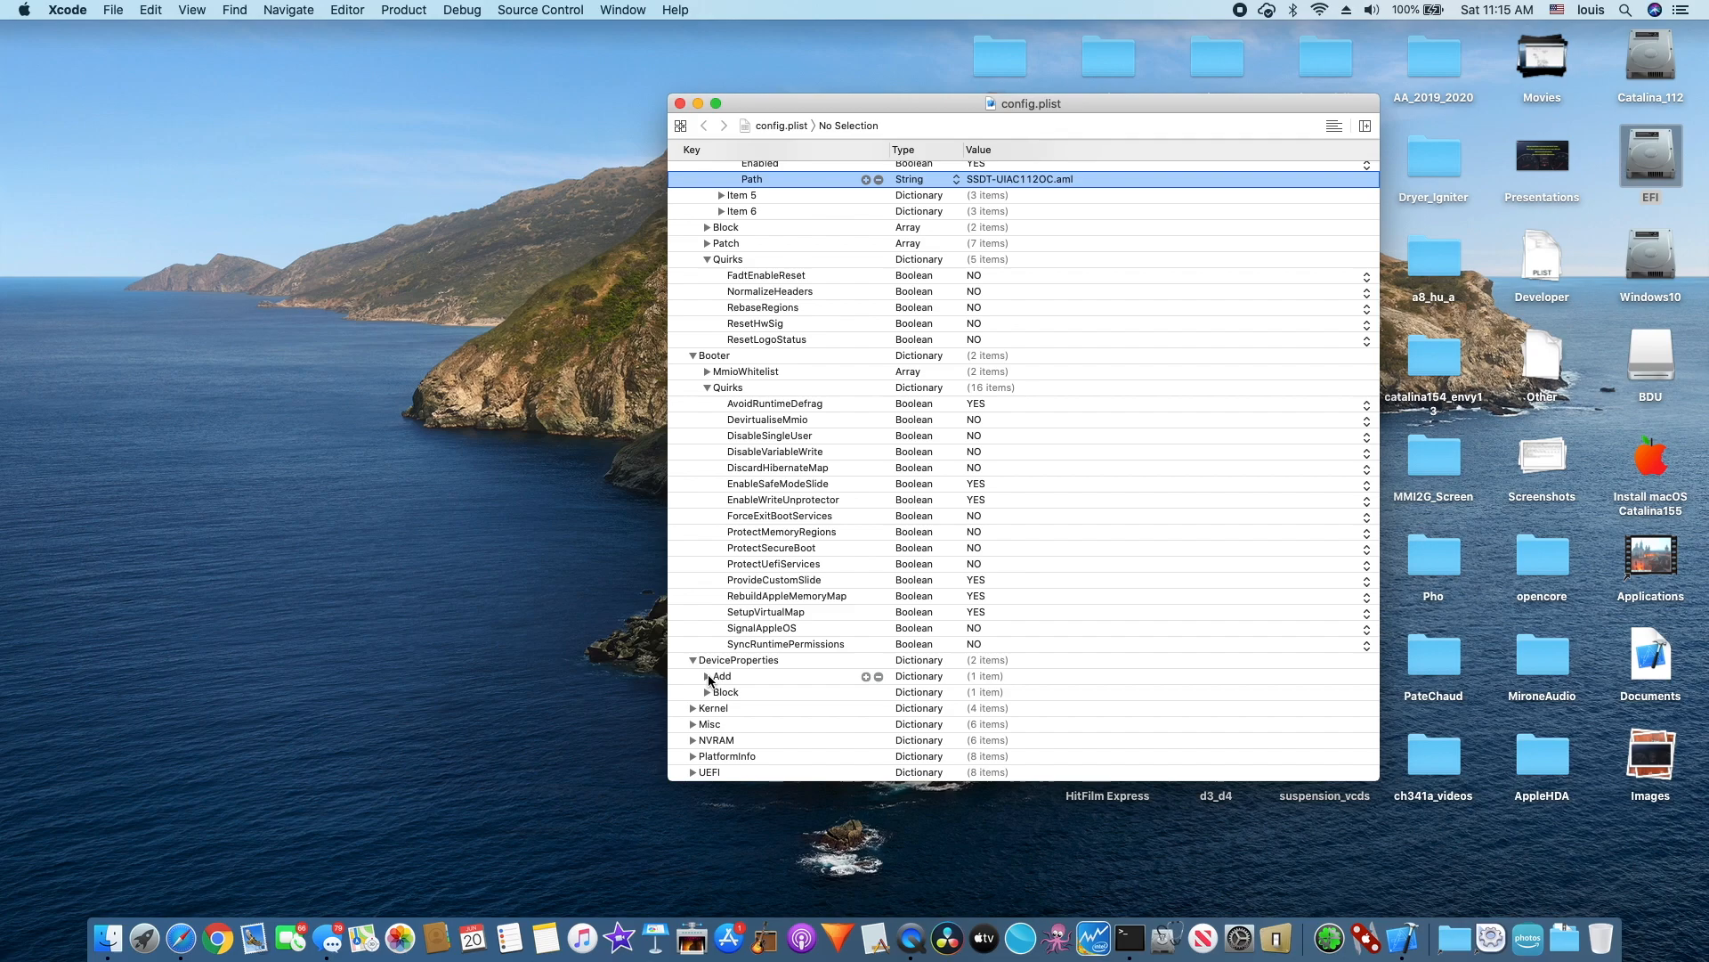
pyautogui.click(708, 677)
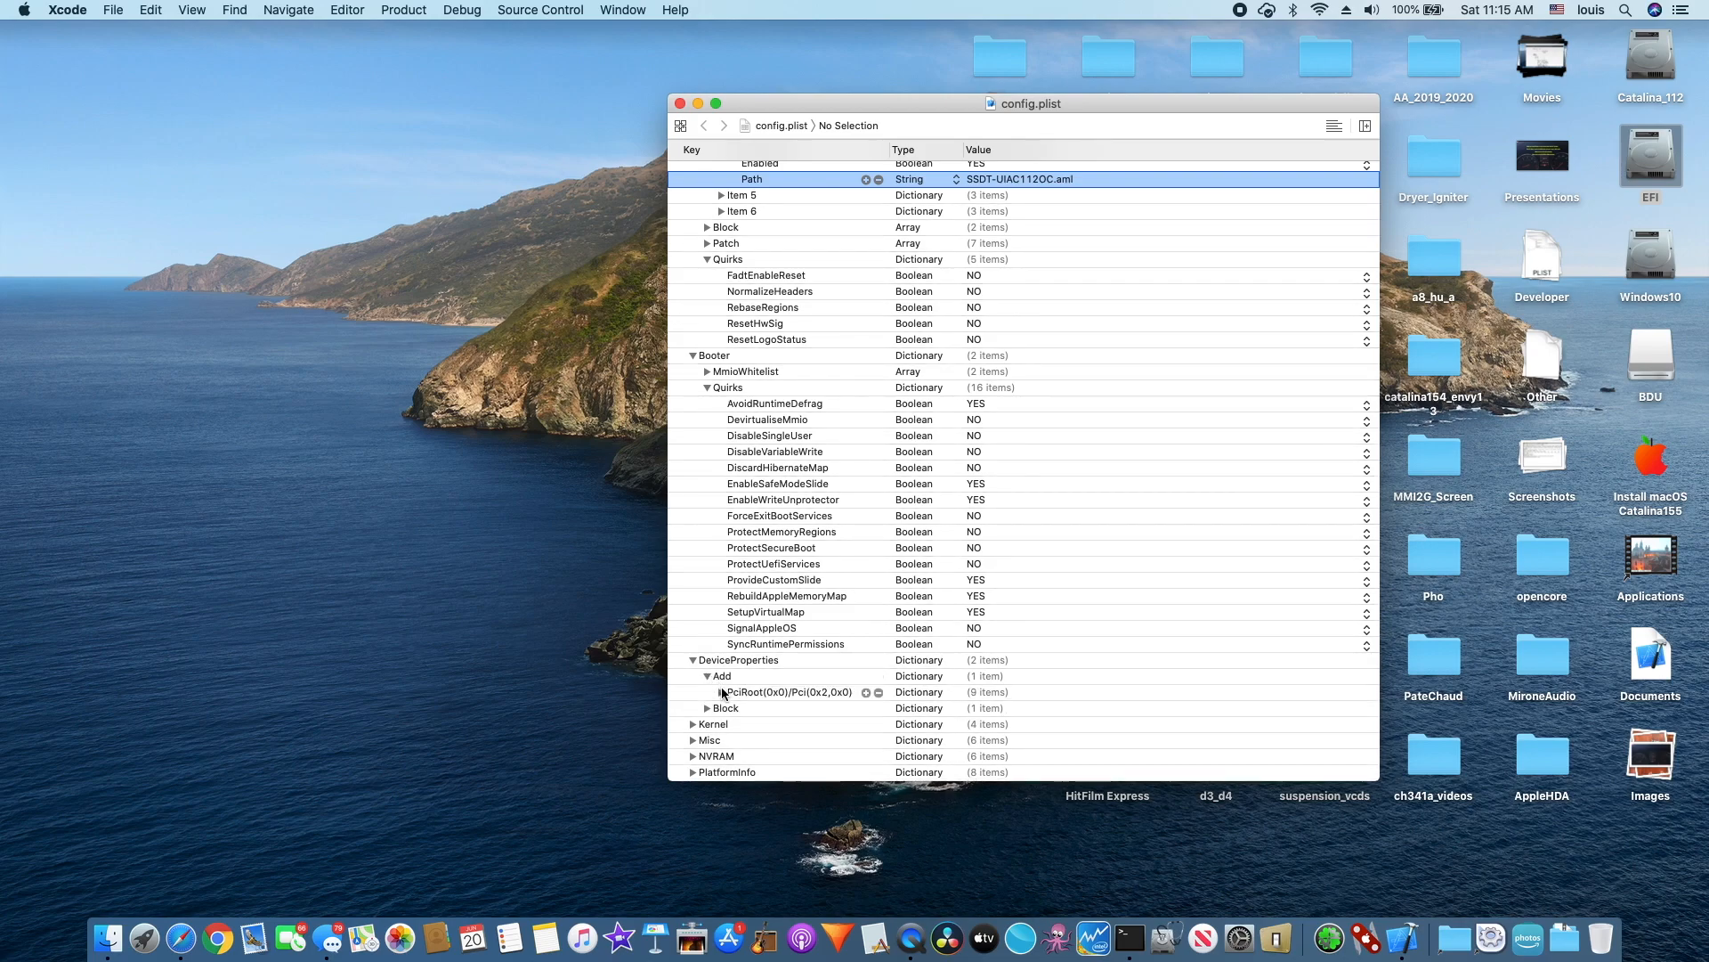
pyautogui.click(721, 692)
pyautogui.scroll(-3, 723, 692)
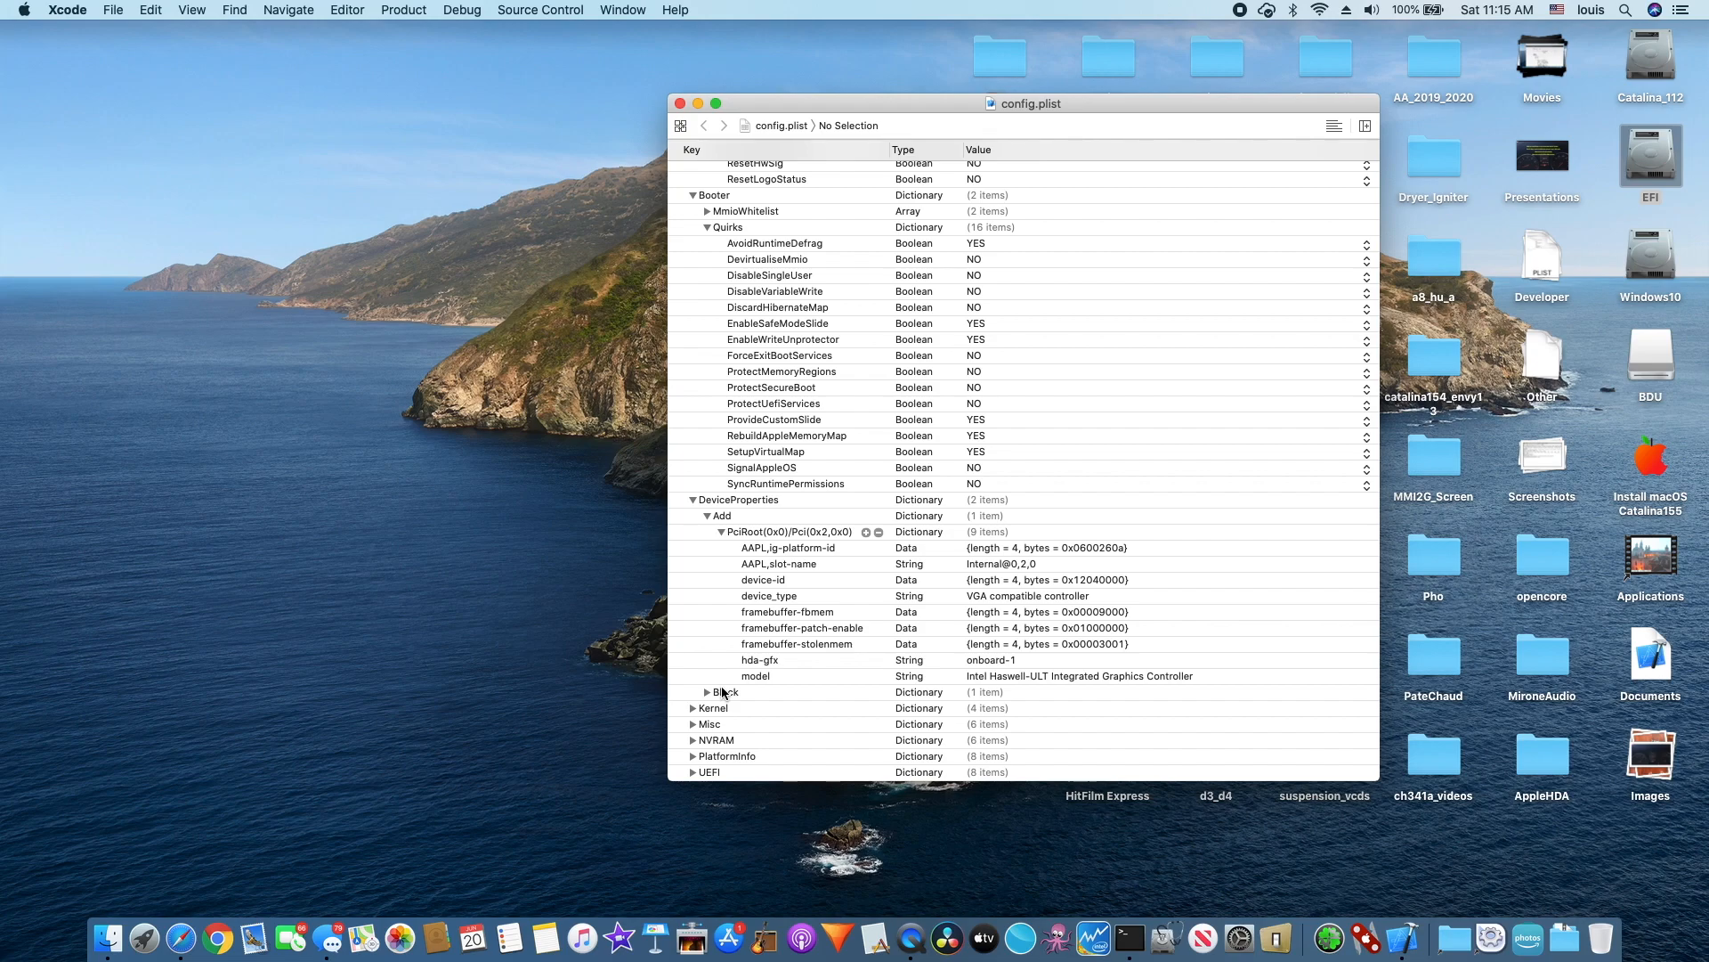
pyautogui.click(710, 549)
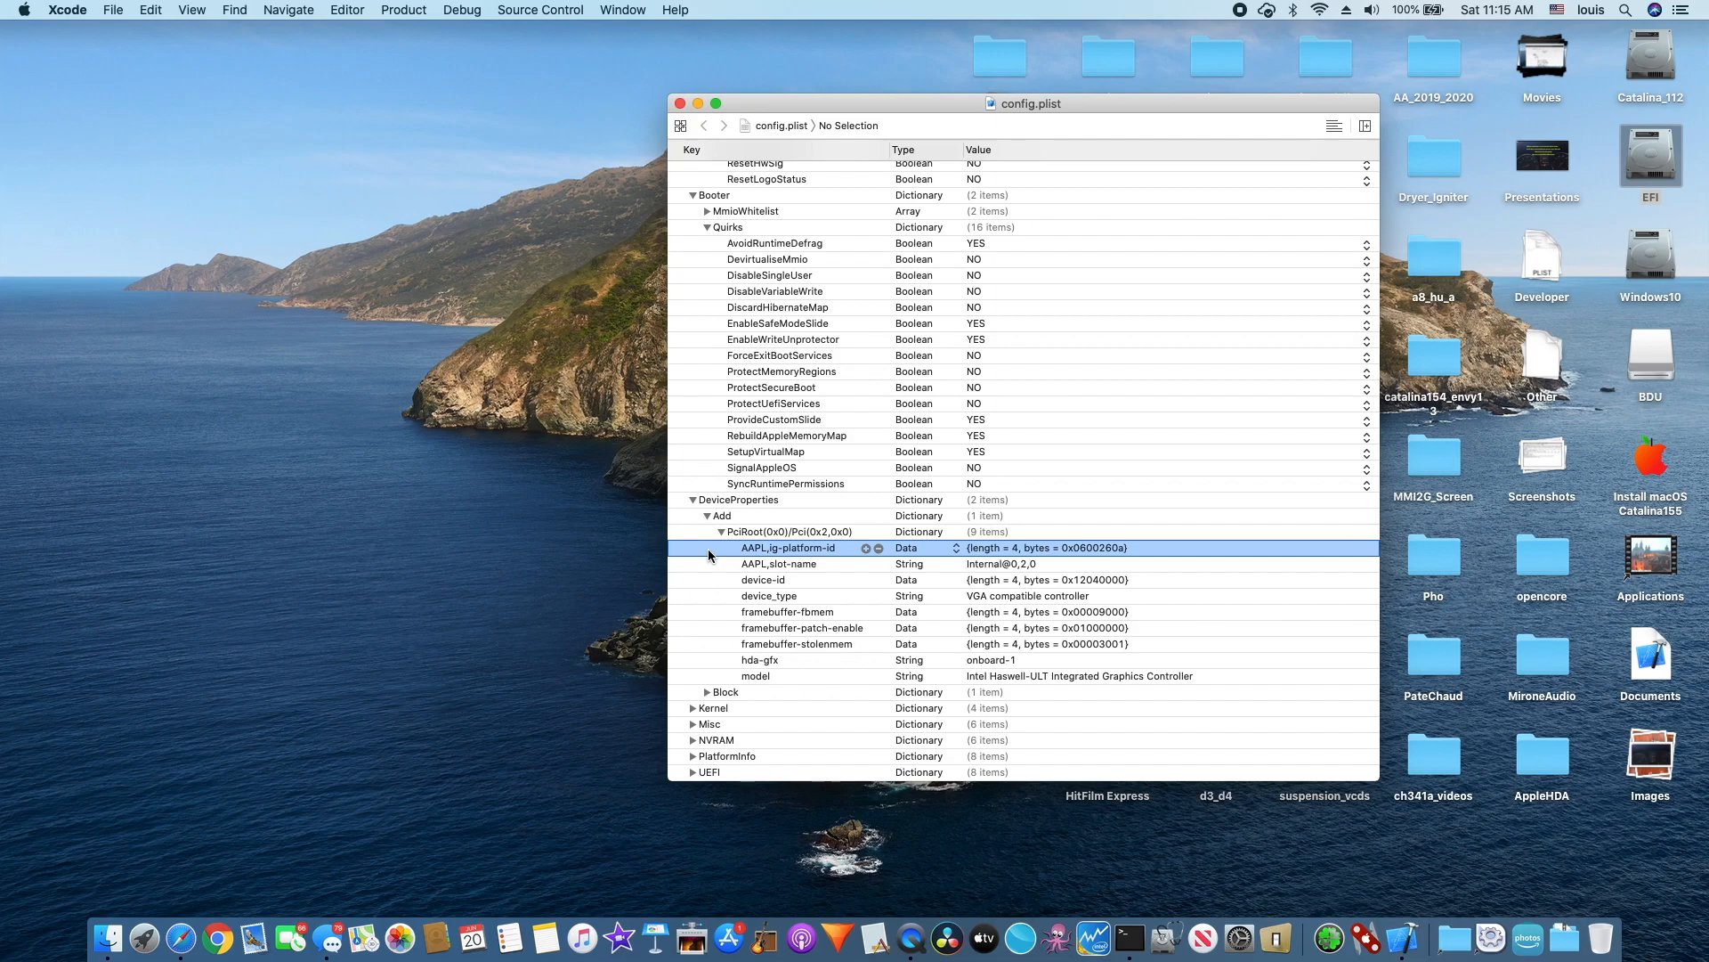
# Expand the Kernel Add array and review Items 0 and 1, including the Comment entry of Item 1
pyautogui.click(693, 708)
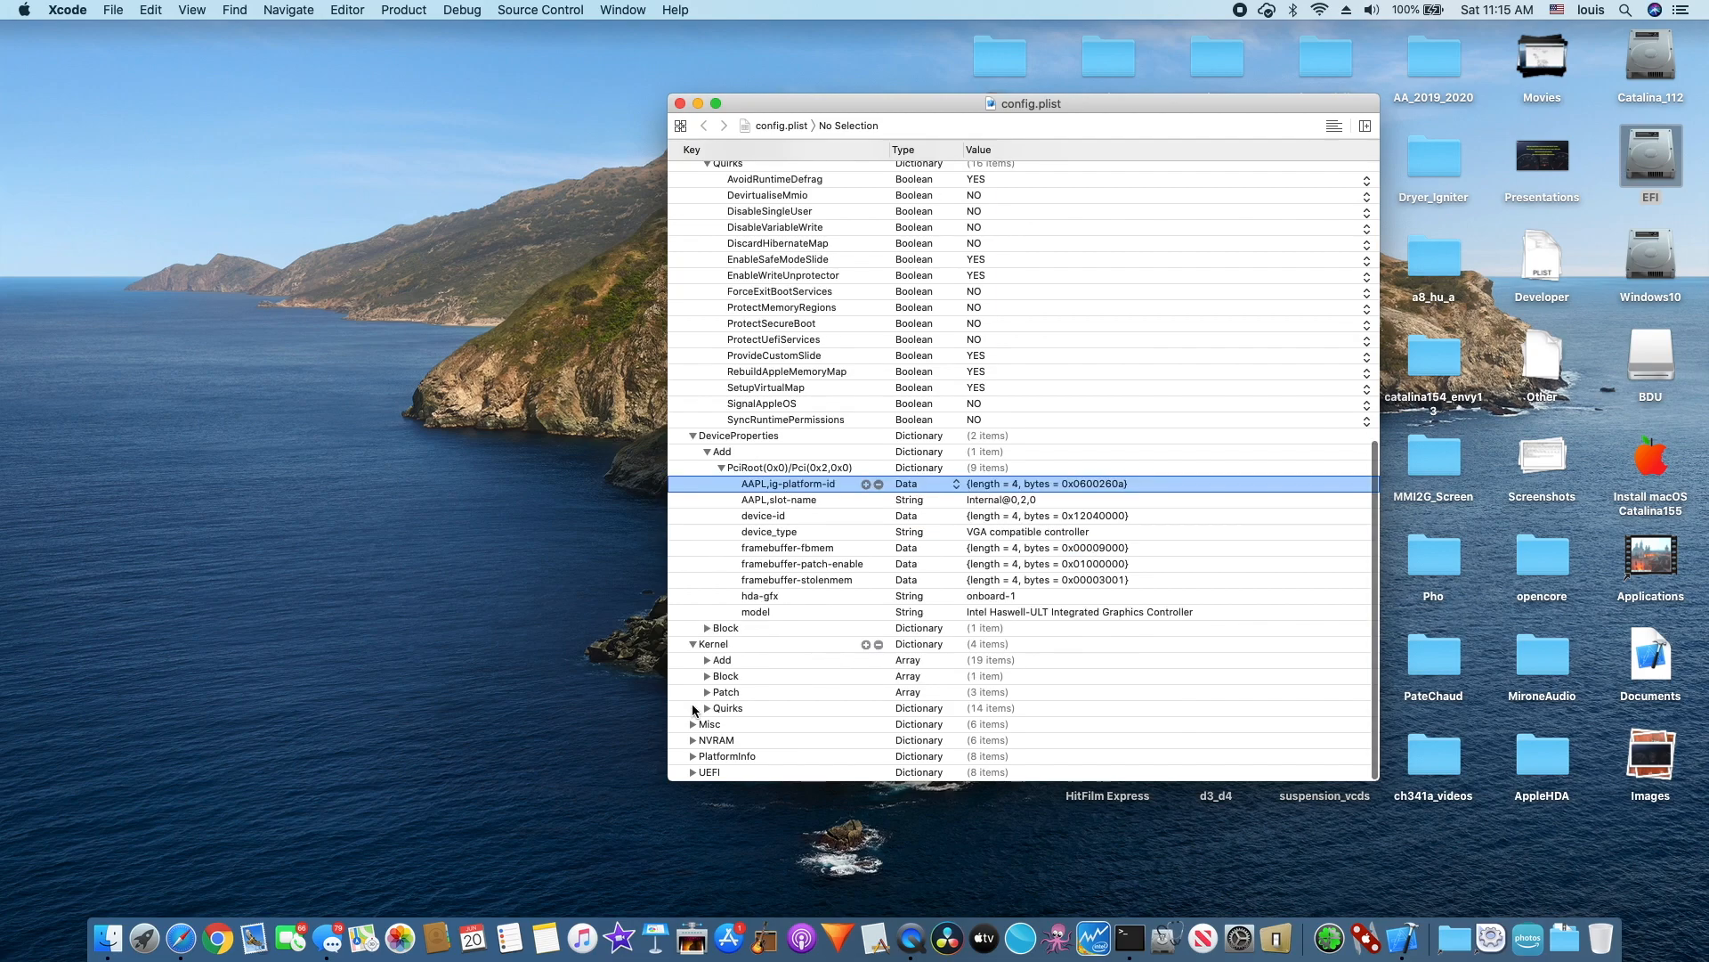
pyautogui.click(708, 660)
pyautogui.scroll(-3, 708, 659)
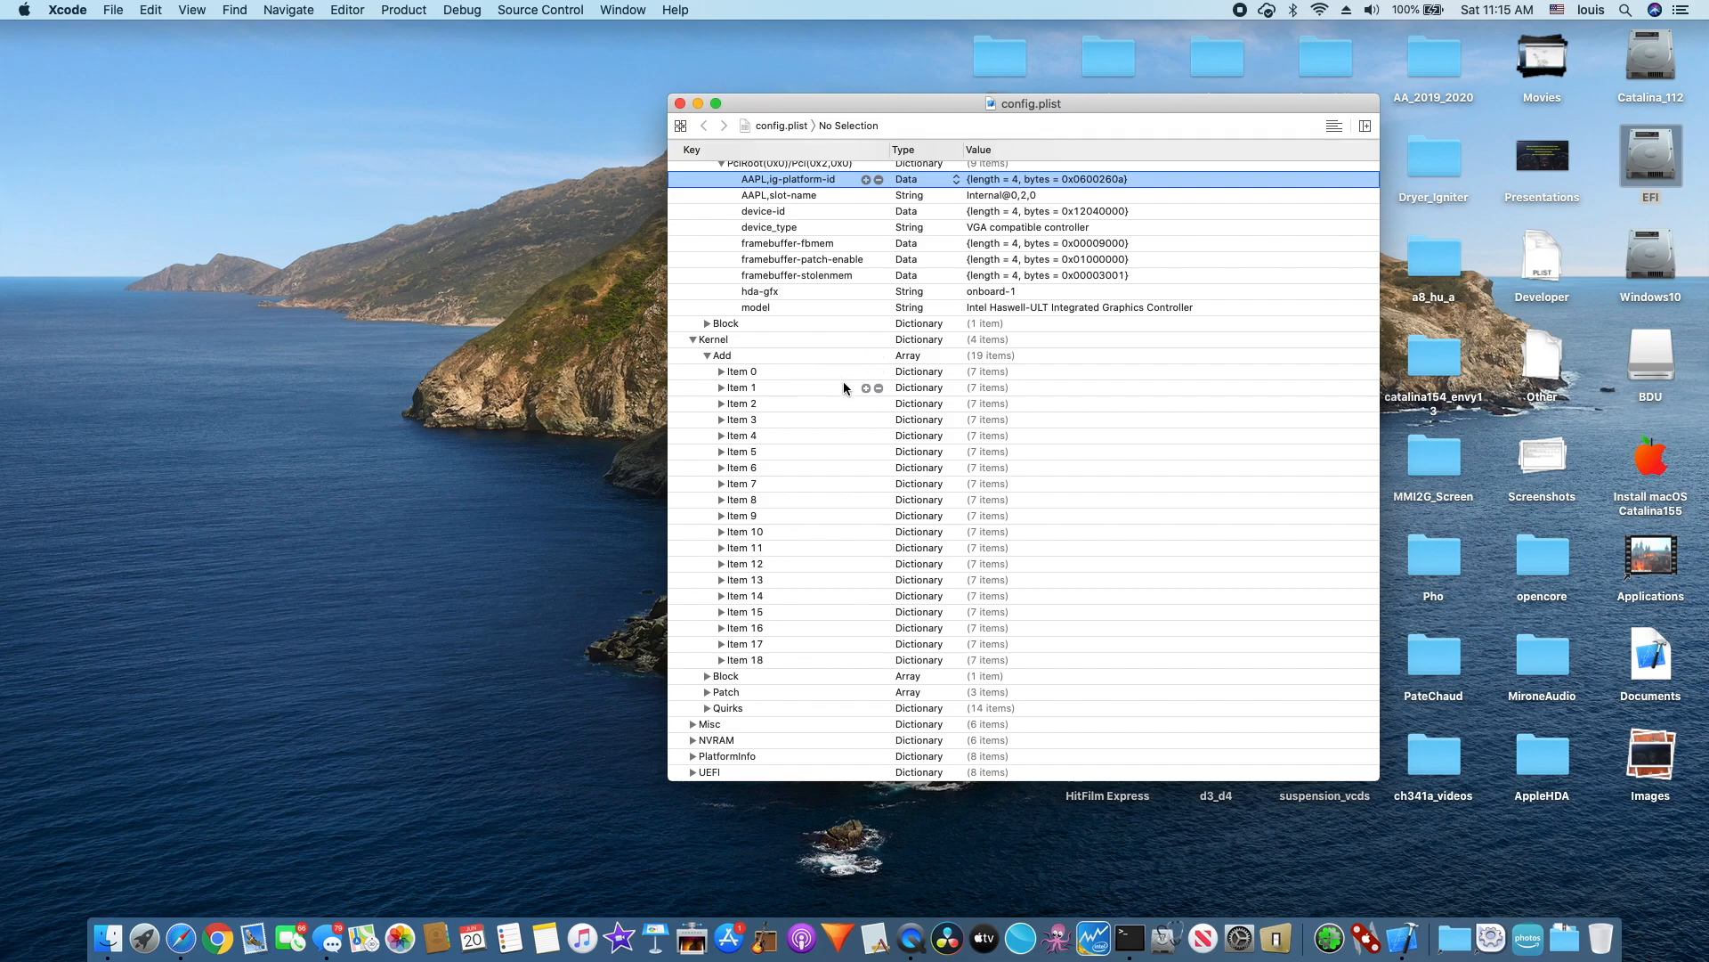
pyautogui.click(721, 371)
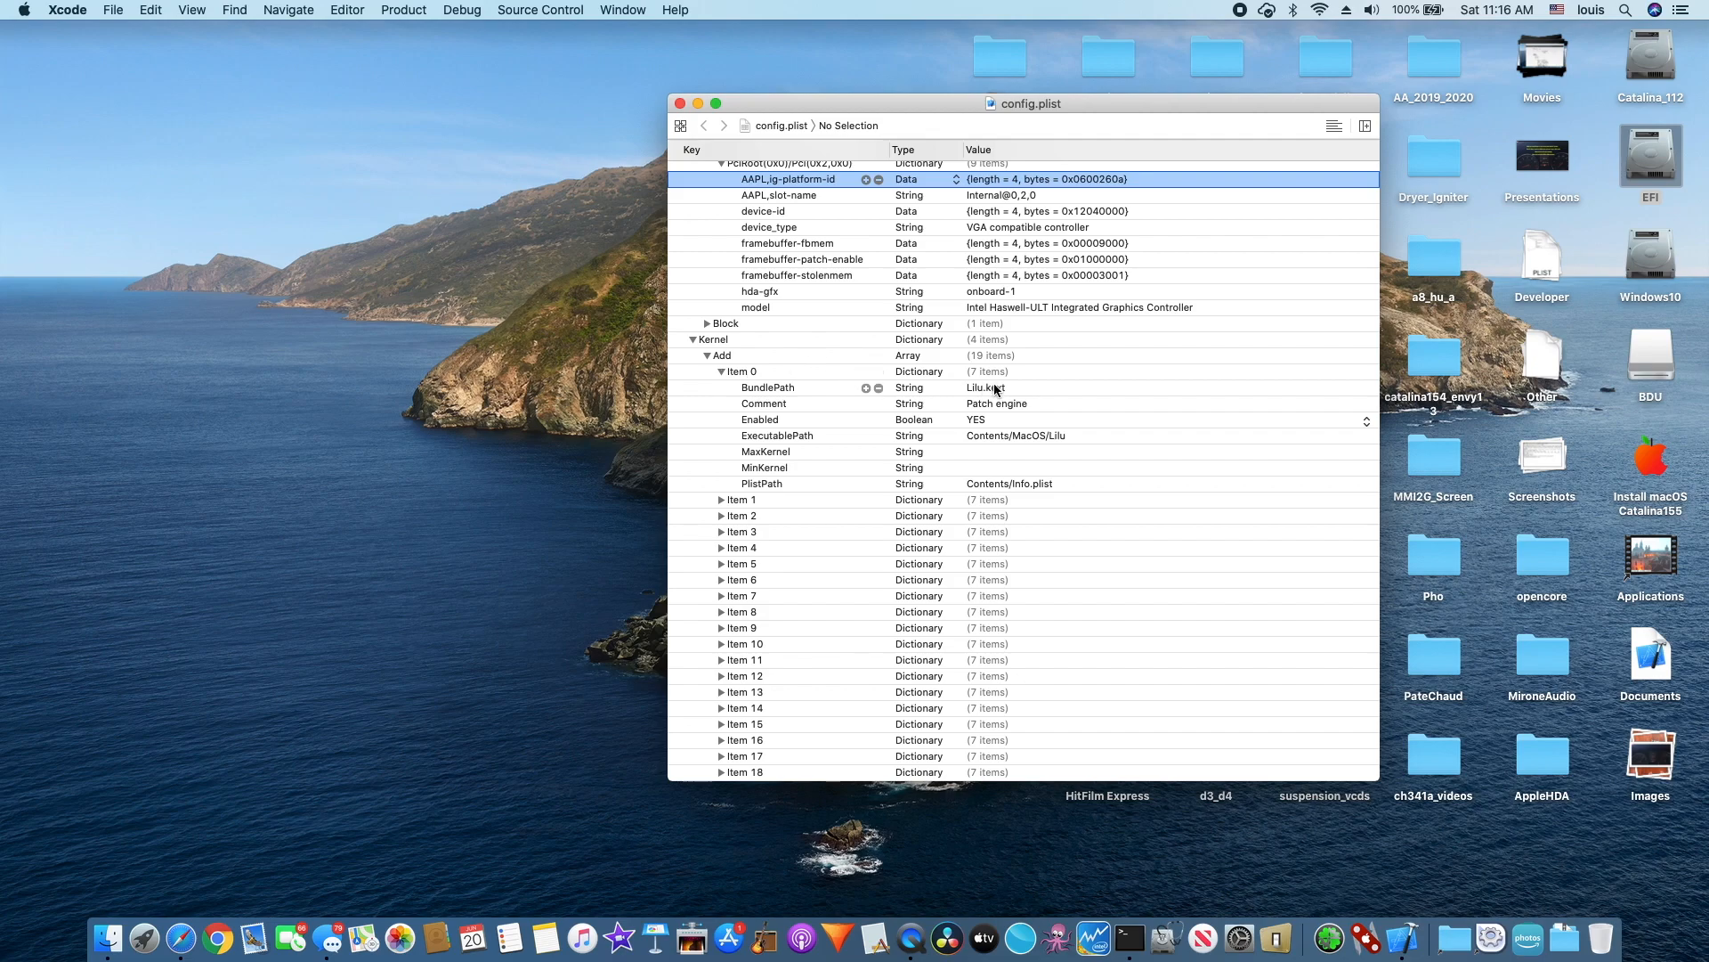
pyautogui.click(721, 499)
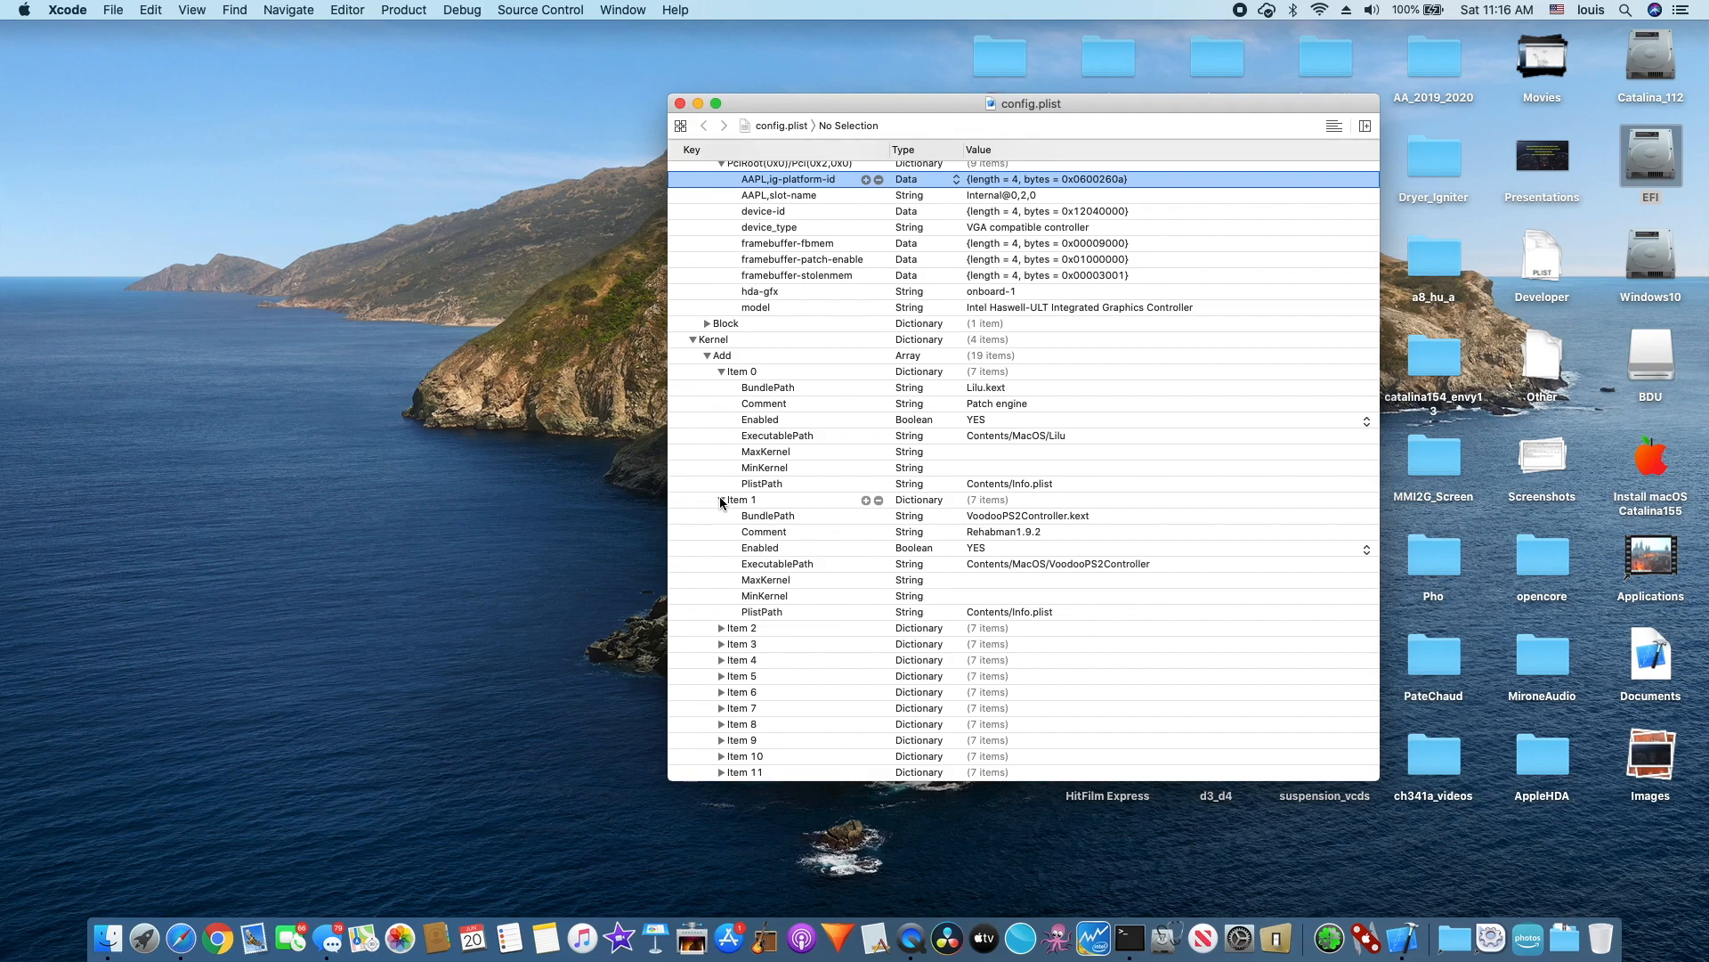
pyautogui.scroll(-5, 721, 502)
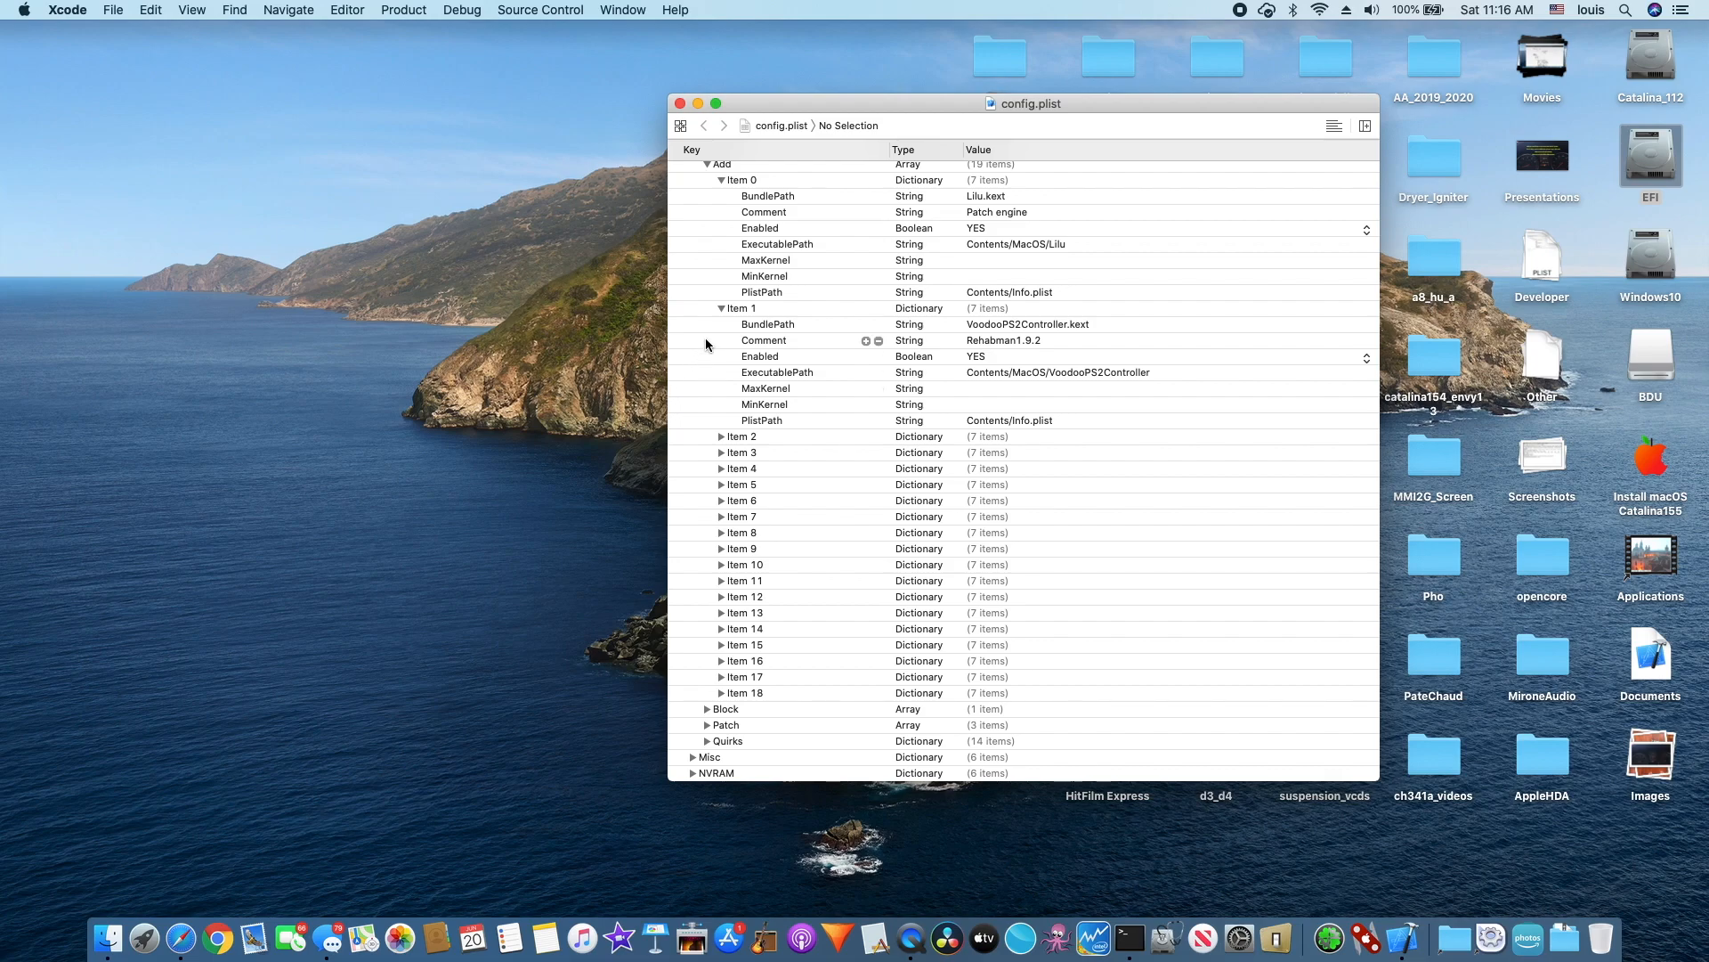
pyautogui.click(1019, 340)
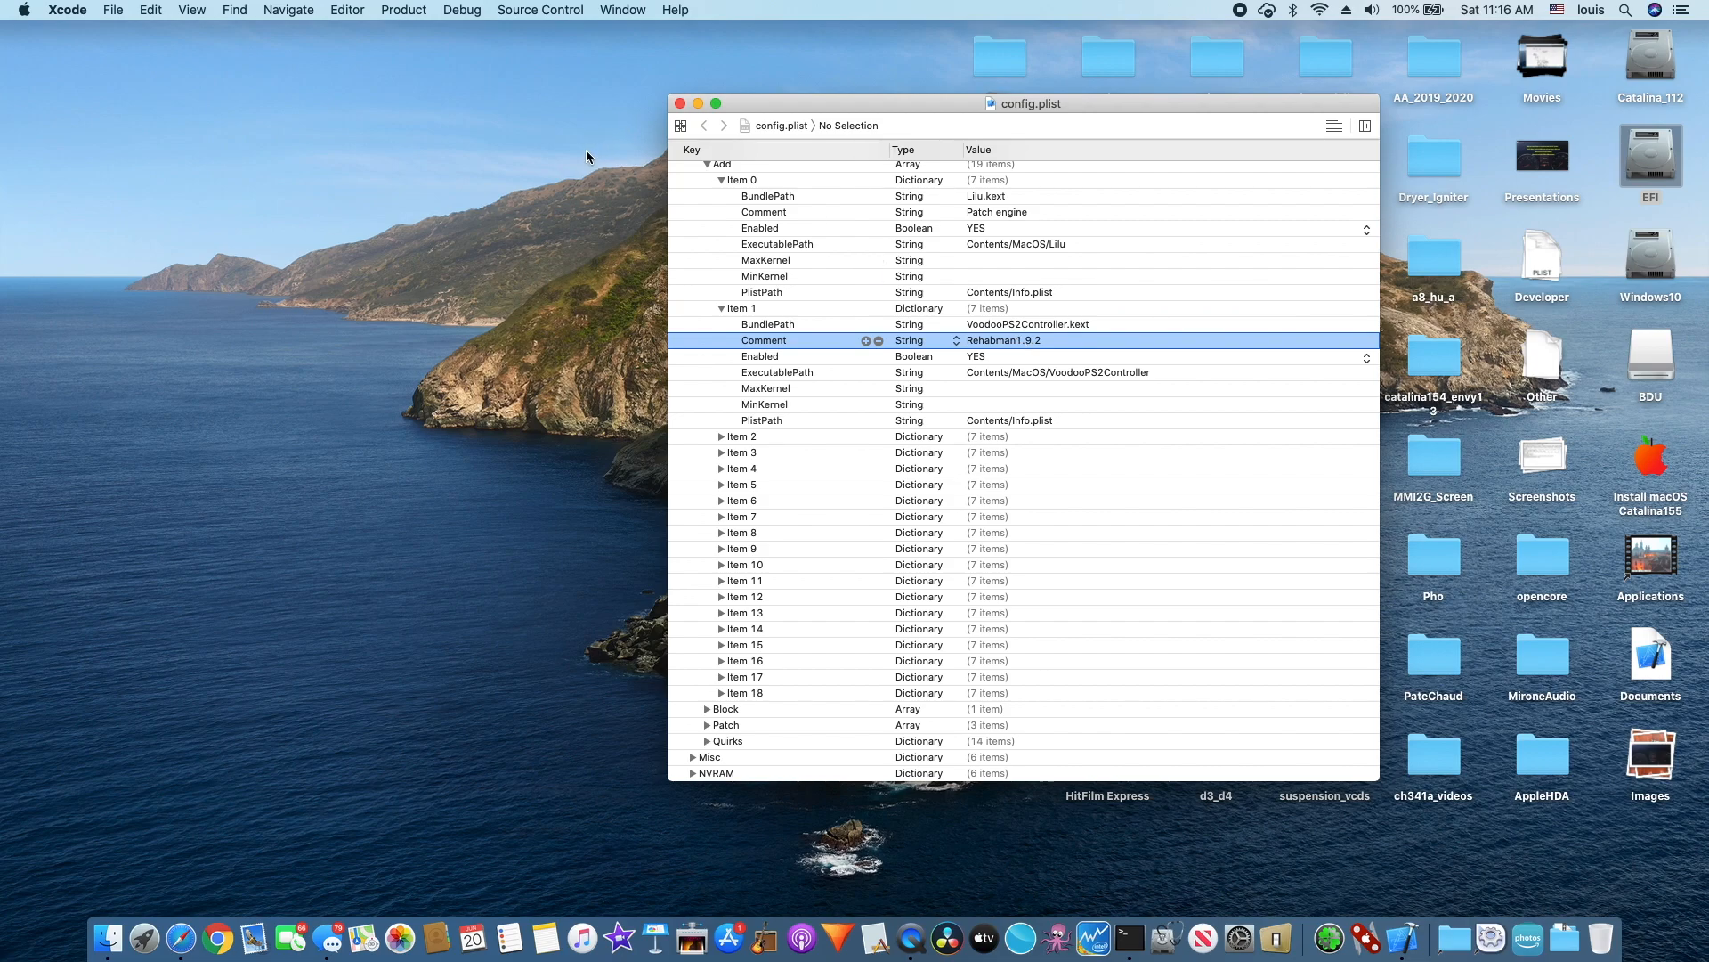
pyautogui.moveTo(553, 110); pyautogui.dragTo(615, 360)
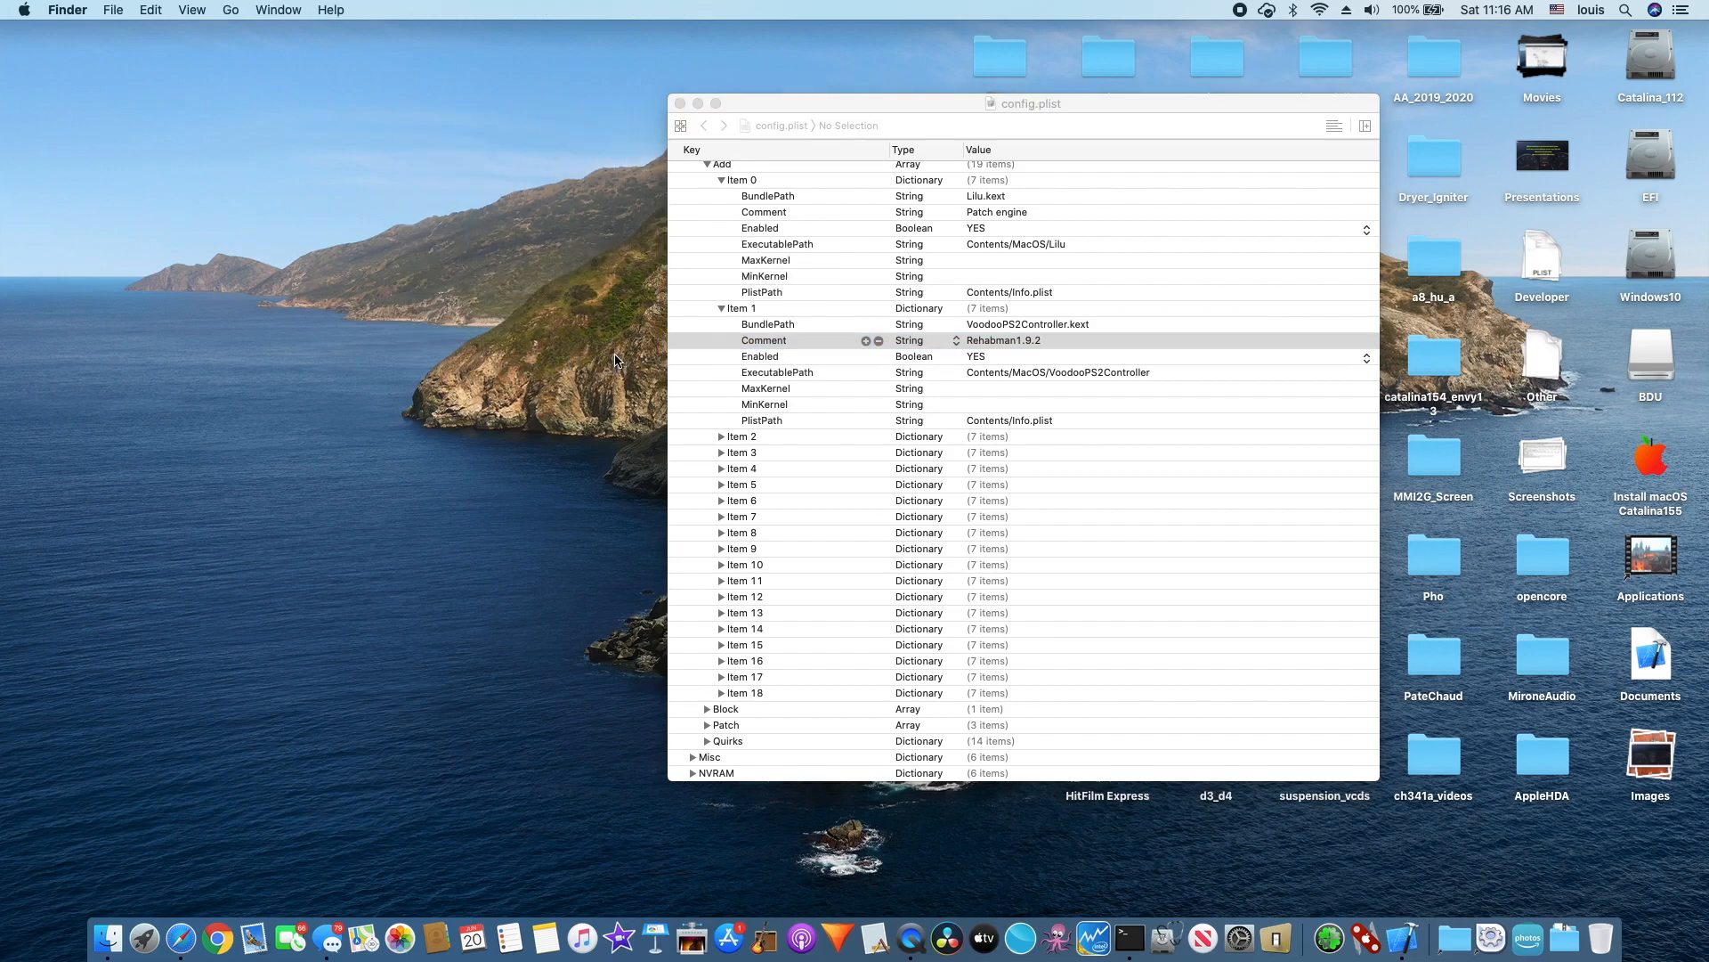
pyautogui.moveTo(563, 116); pyautogui.dragTo(462, 418)
# Expand Items 2, 3 and 4 of the Kernel Add array and review their kext entries
pyautogui.click(721, 436)
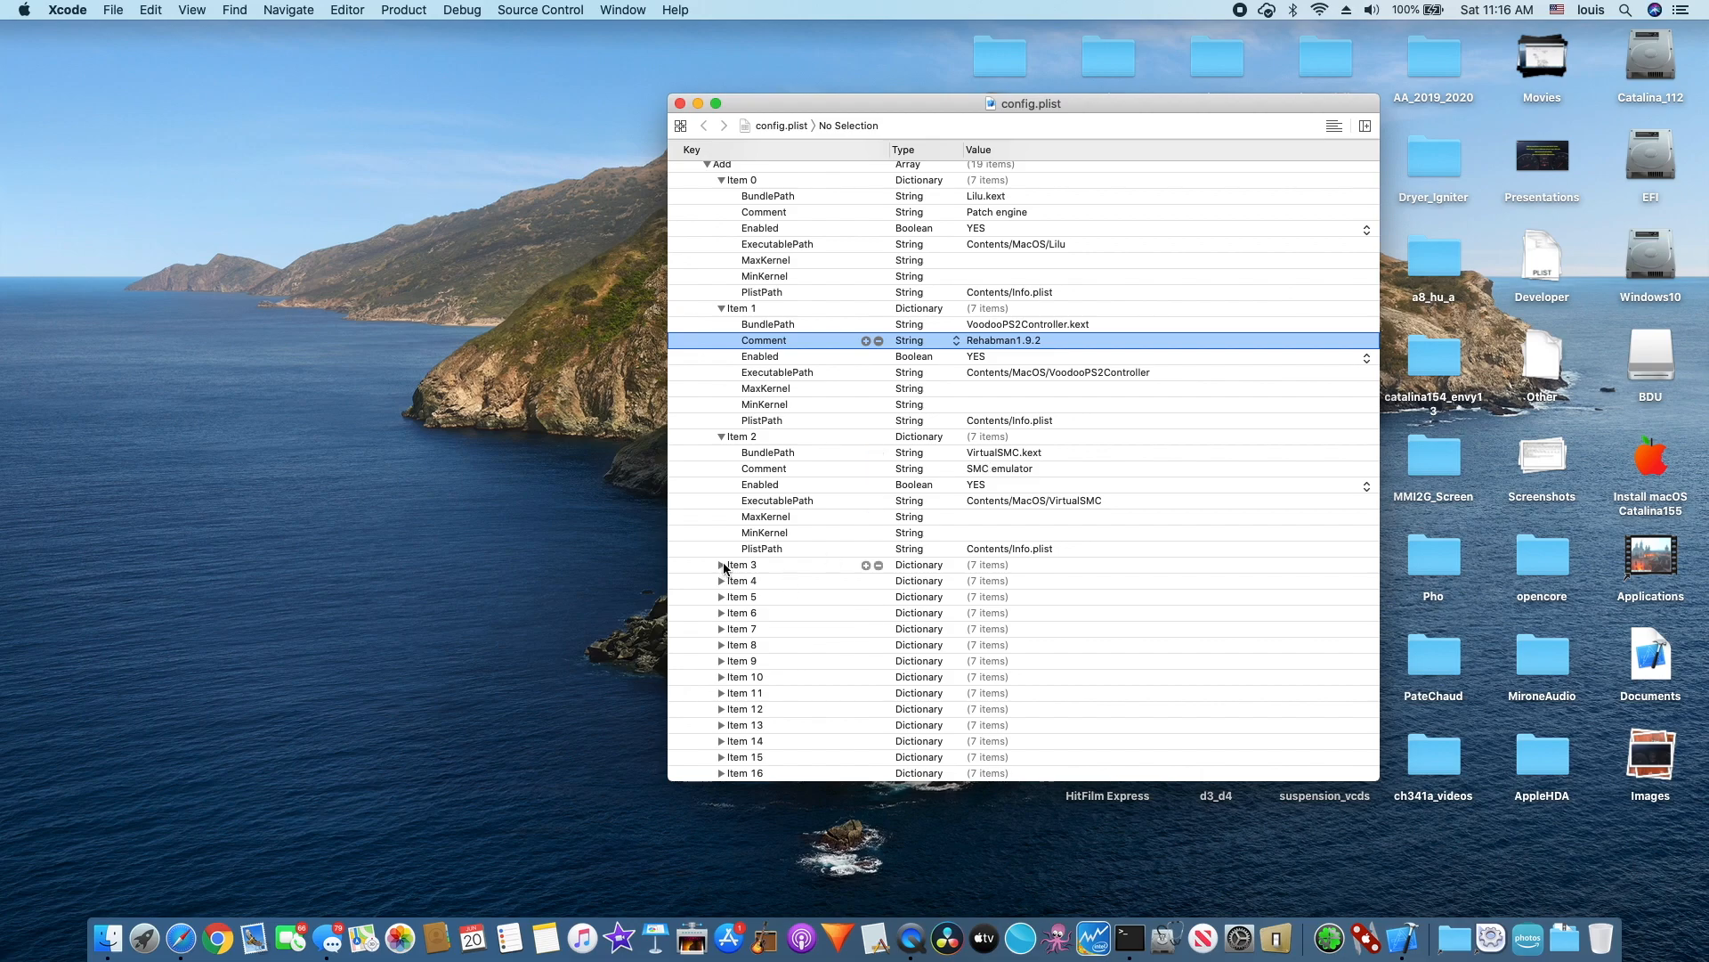
pyautogui.click(721, 564)
pyautogui.scroll(-5, 721, 565)
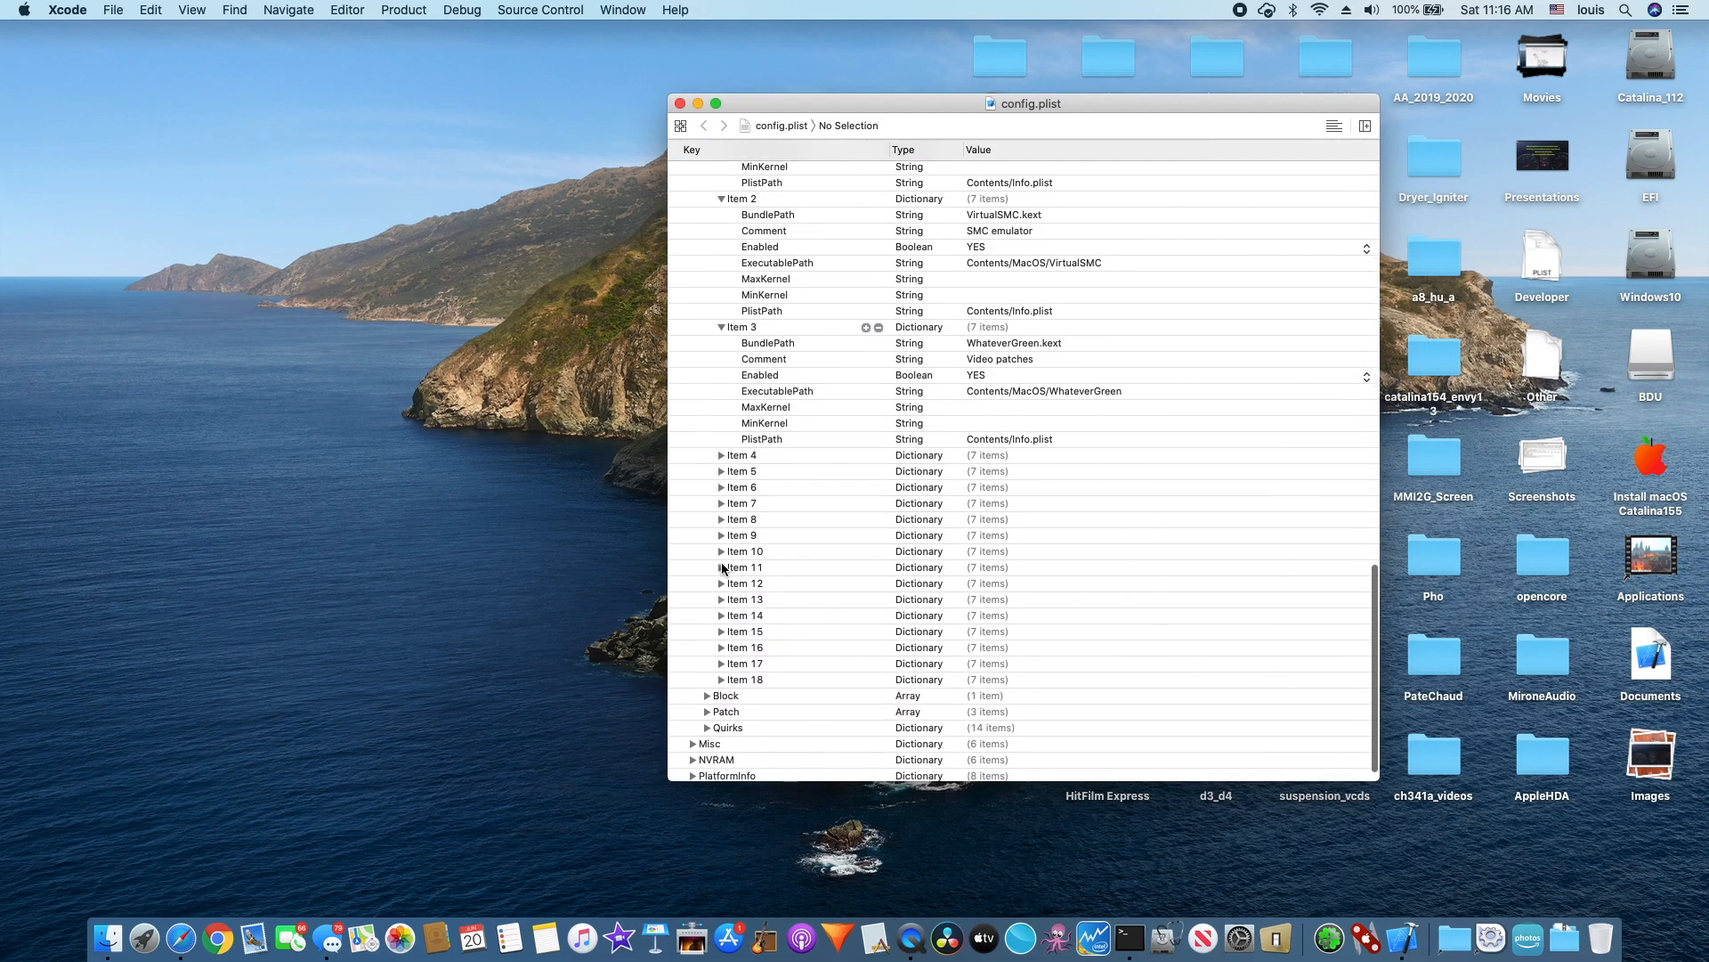
pyautogui.click(721, 455)
pyautogui.scroll(-3, 723, 459)
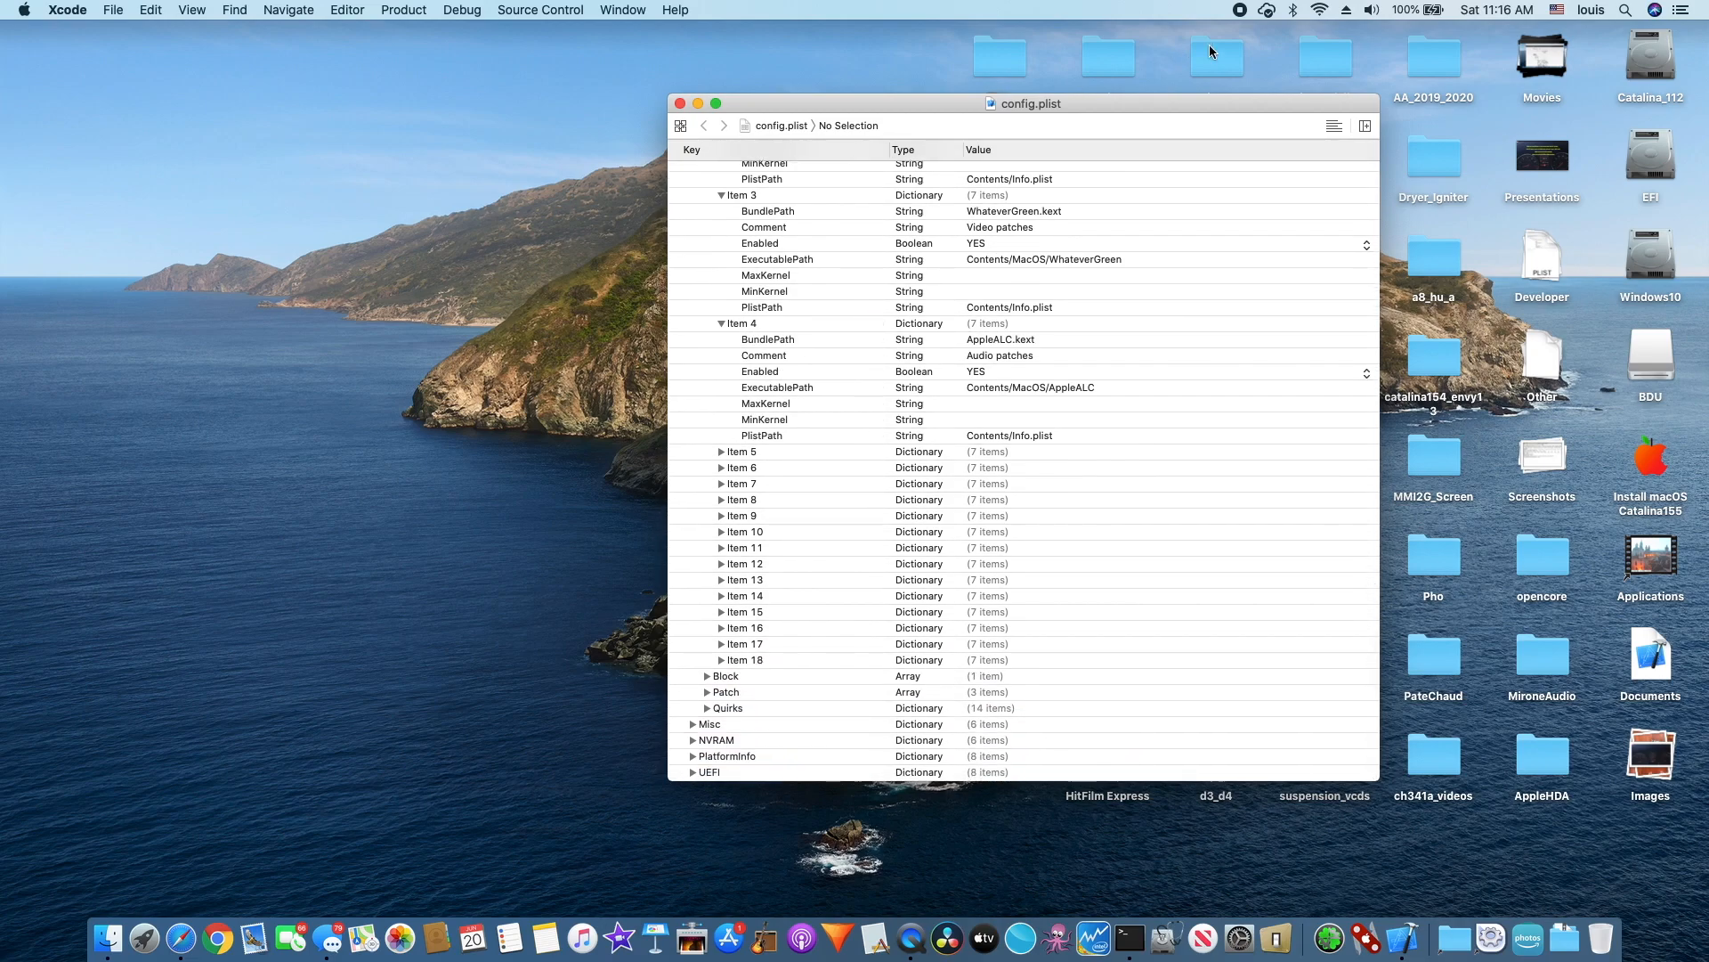
# Check the available sound output devices
pyautogui.click(1372, 11)
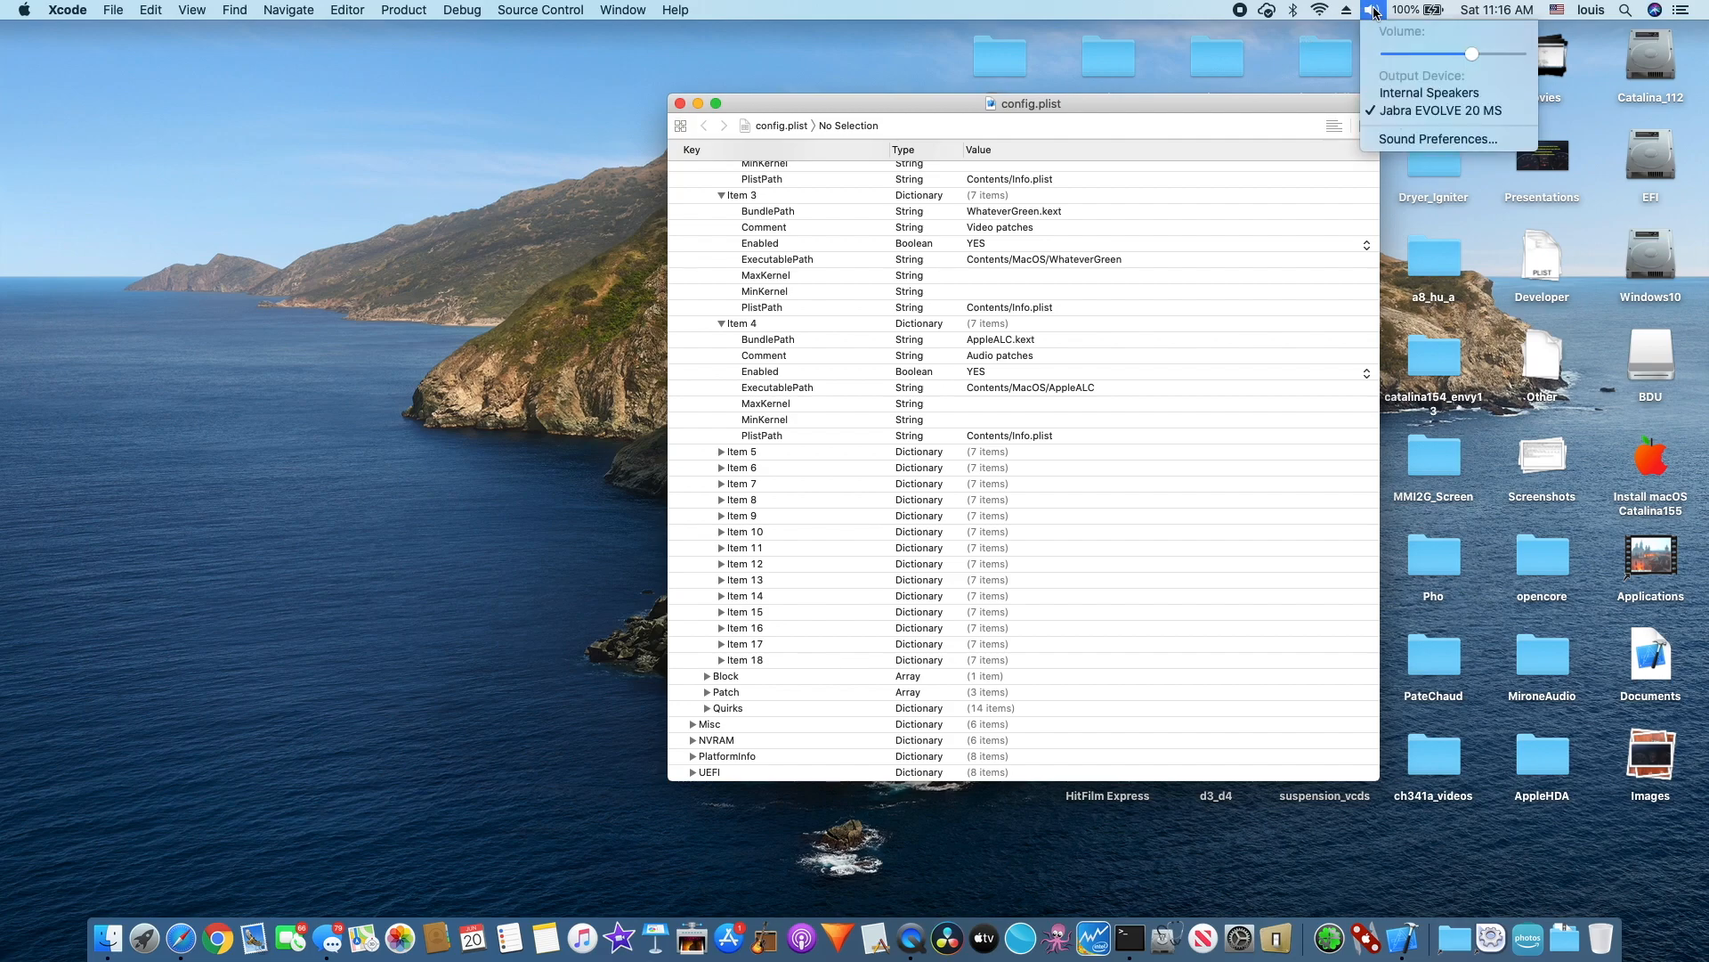
pyautogui.click(1376, 12)
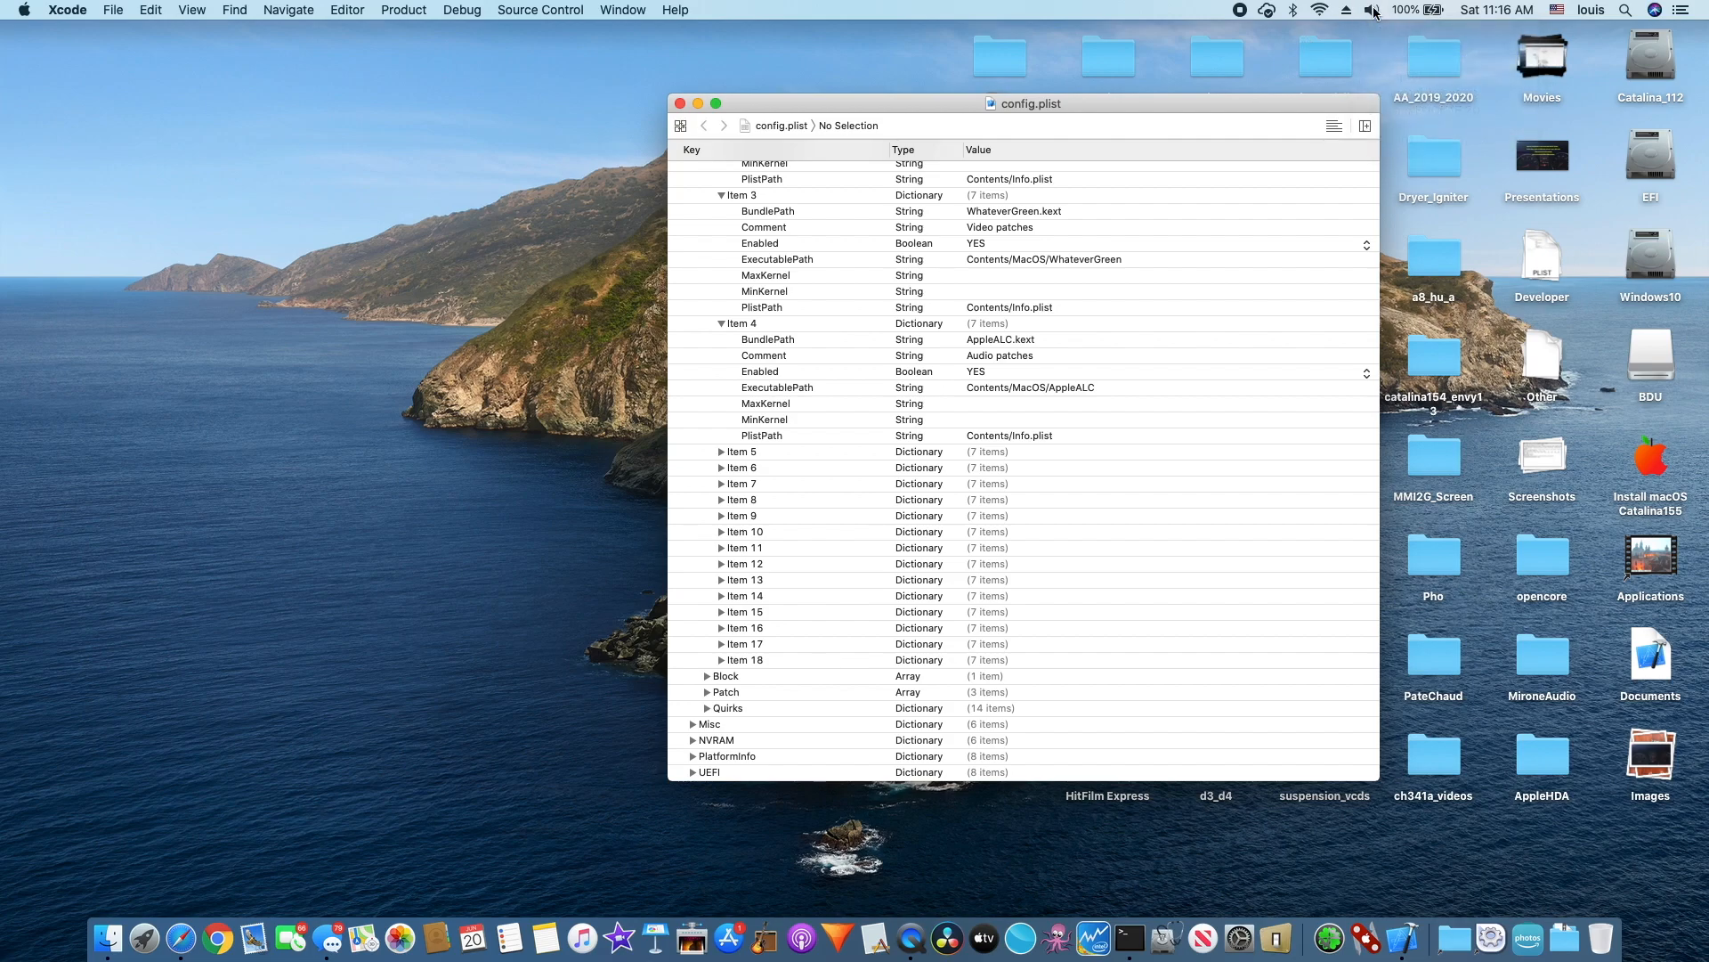
# Expand Items 5, 6 and 7 of the Kernel Add array and review their kext entries
pyautogui.click(721, 453)
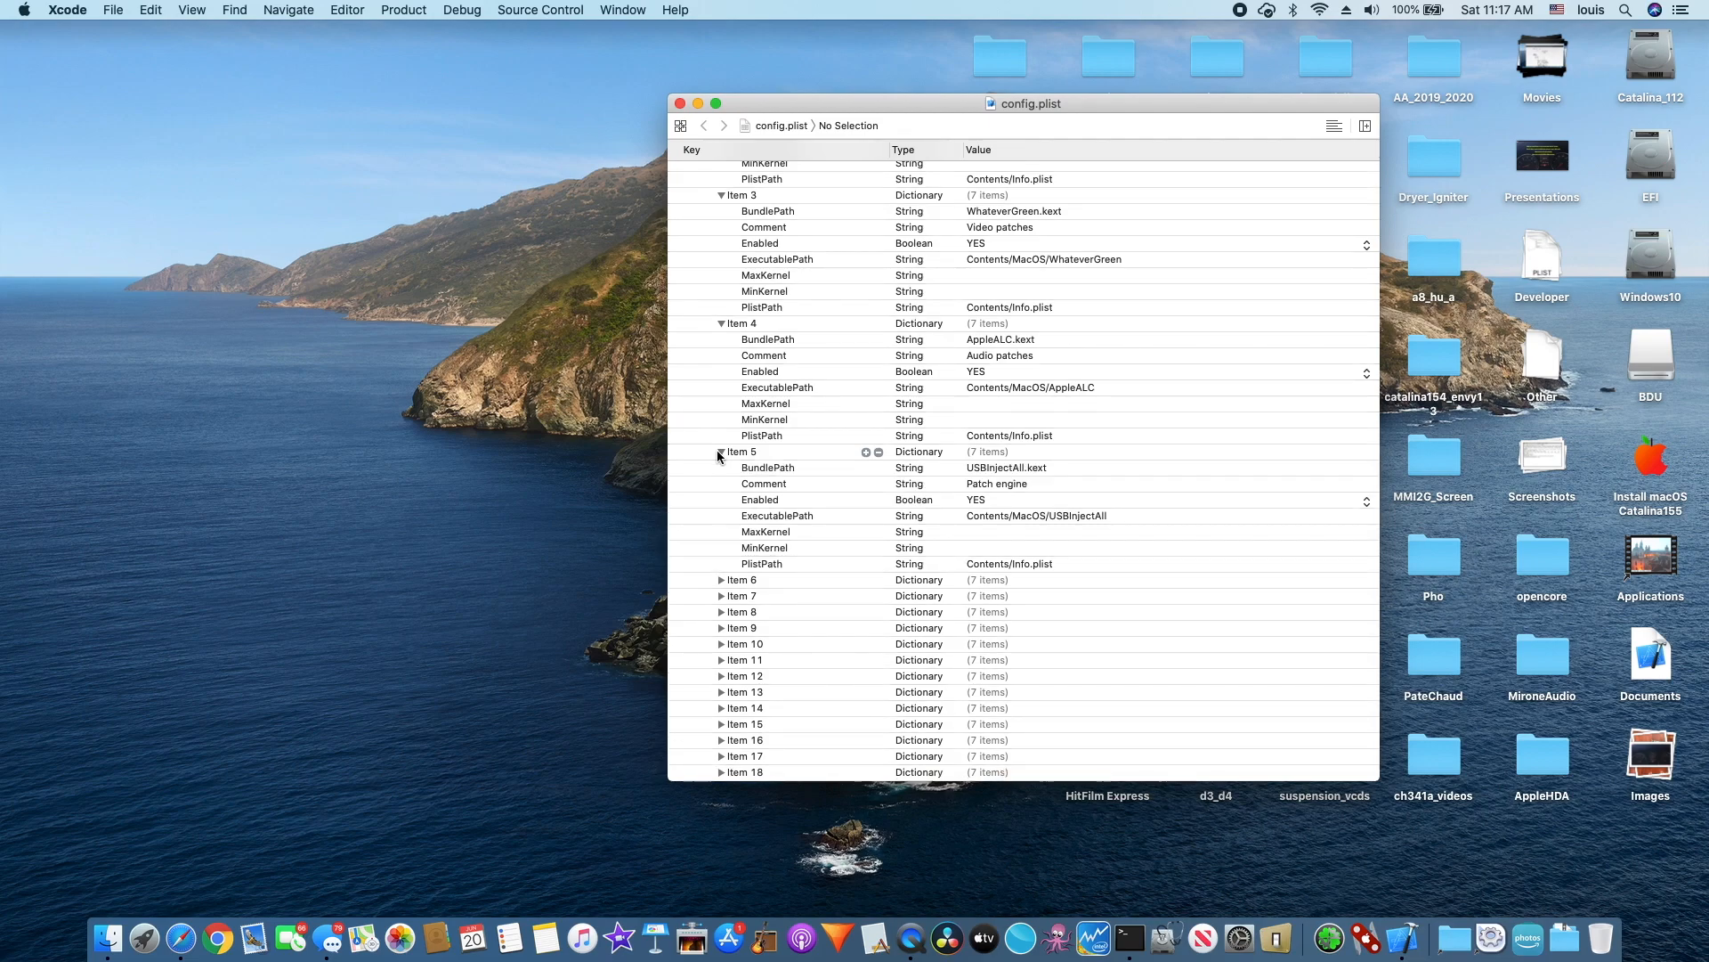
pyautogui.scroll(-3, 719, 455)
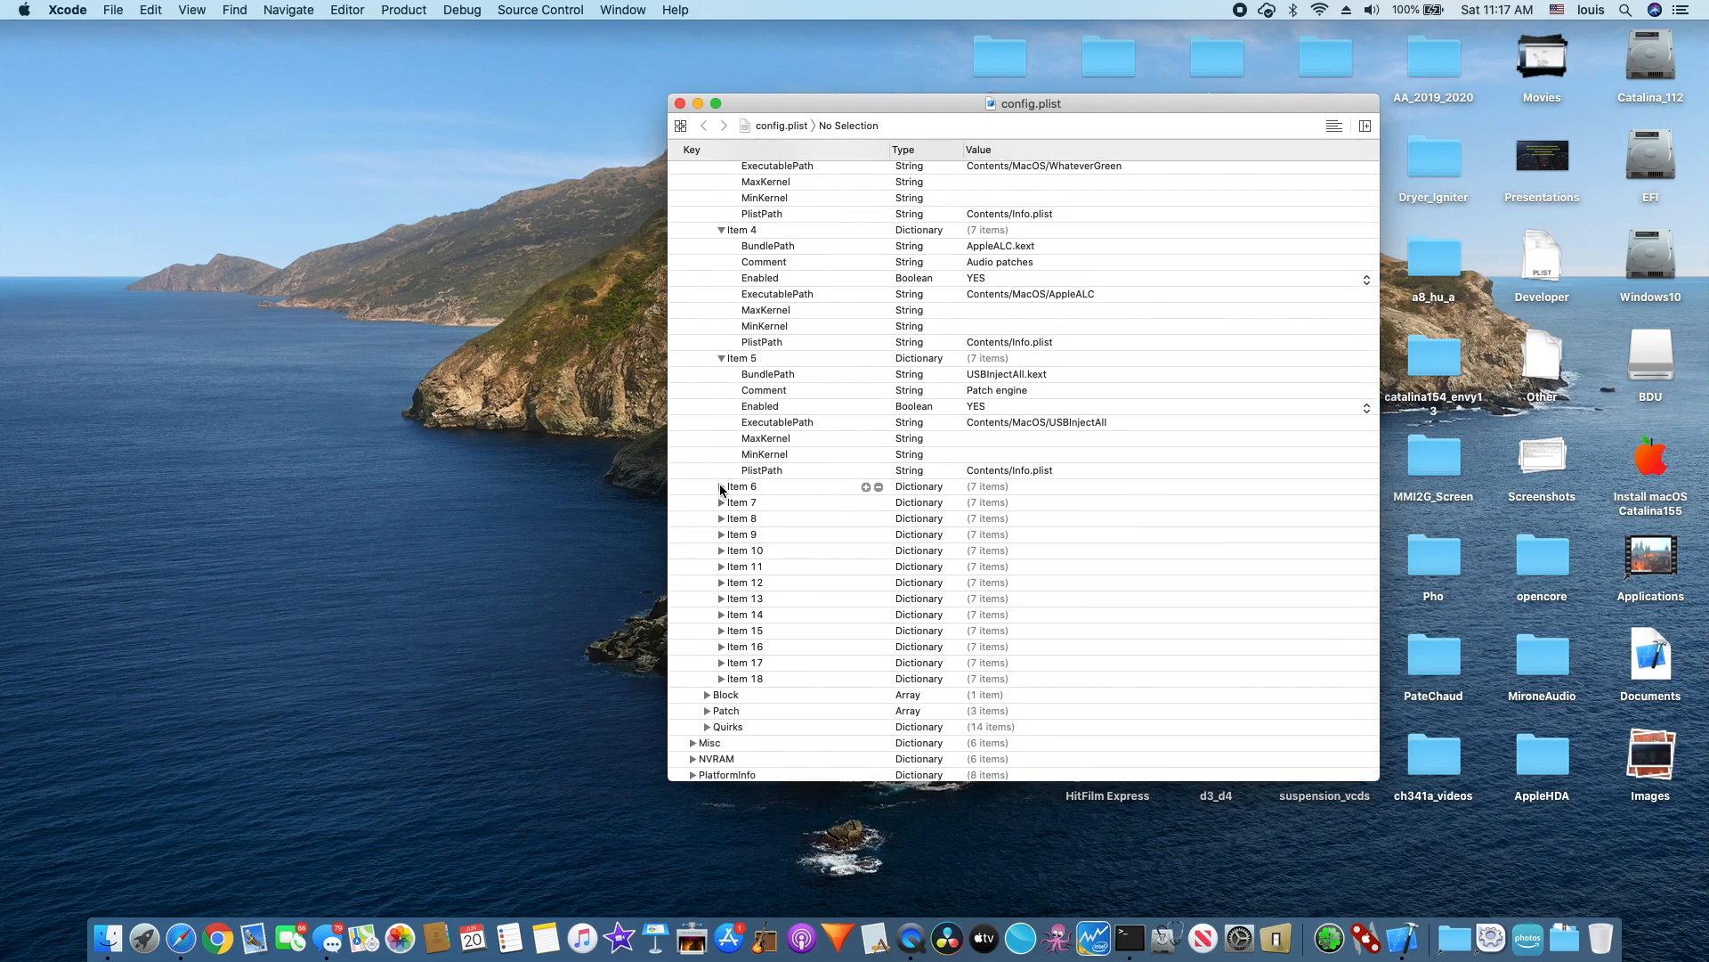
pyautogui.click(720, 487)
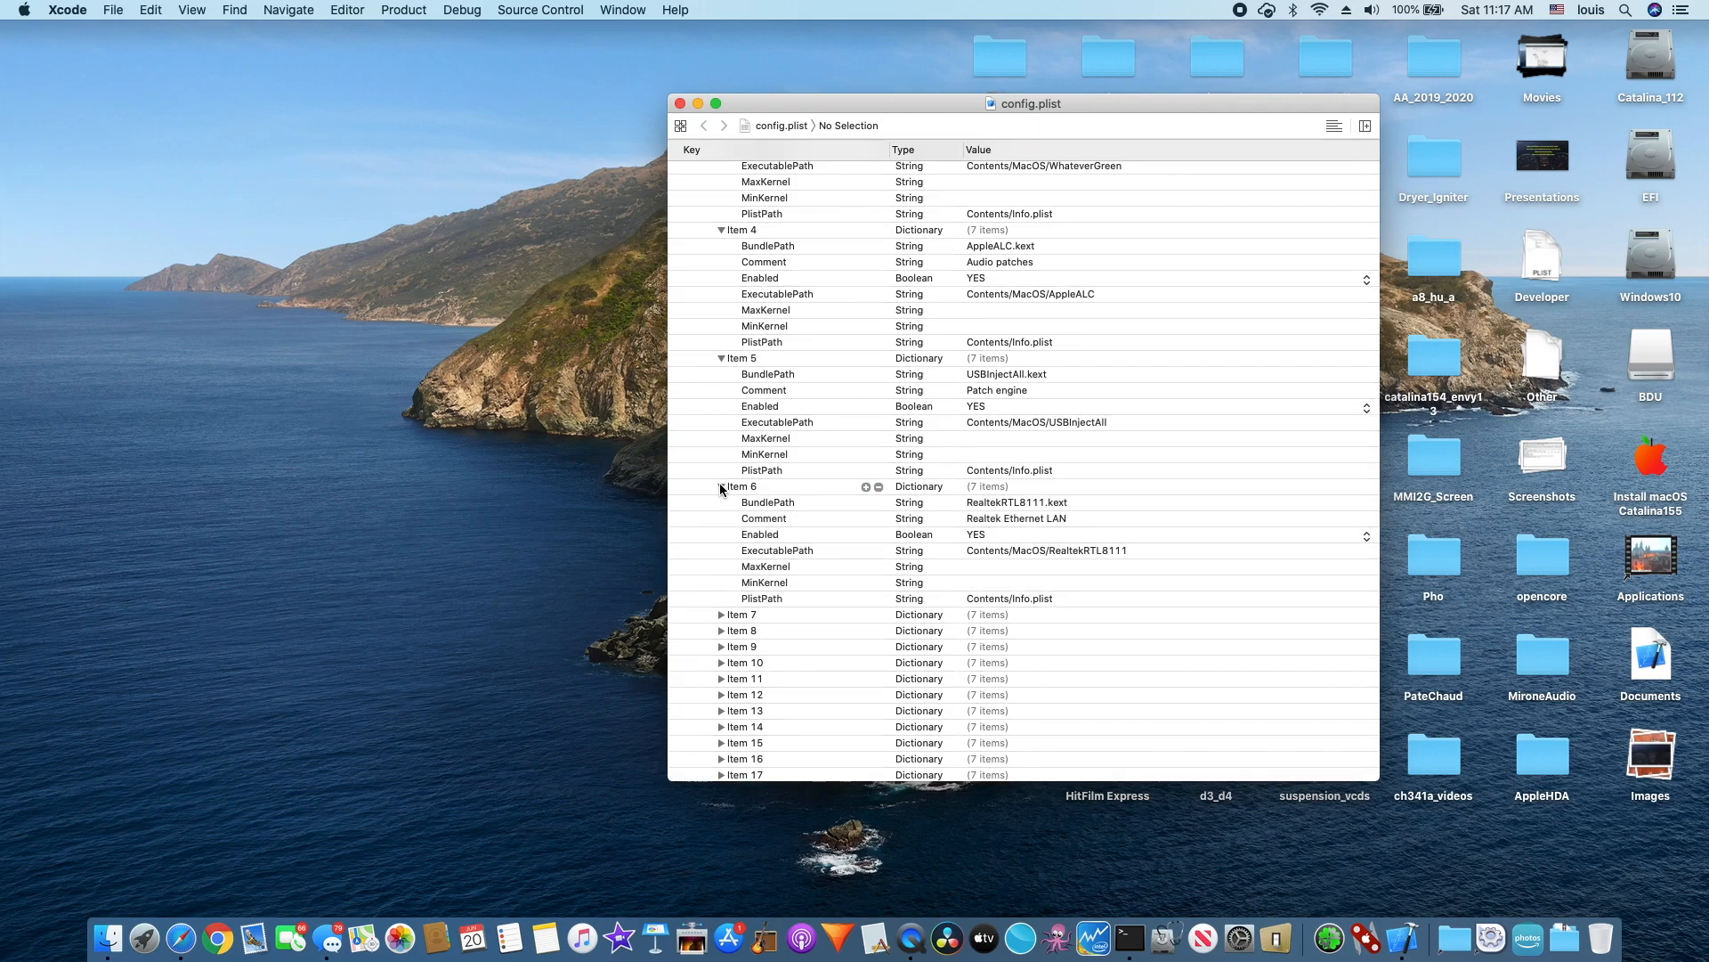
pyautogui.scroll(-3, 720, 487)
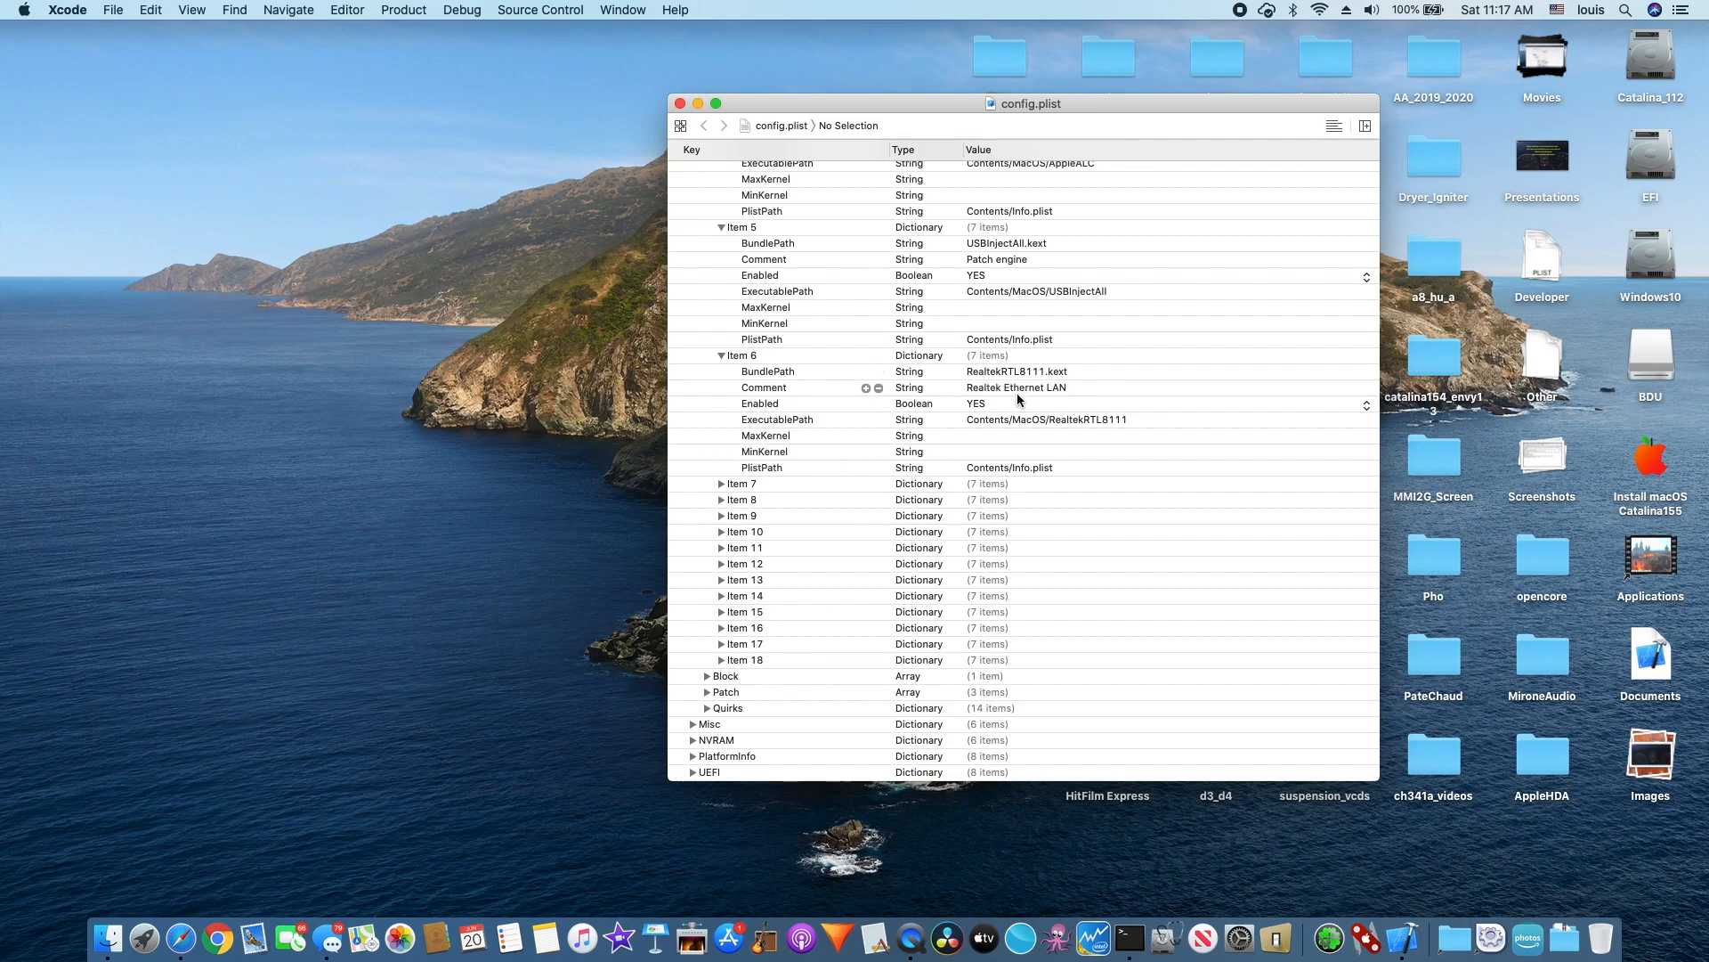
pyautogui.click(719, 485)
pyautogui.scroll(-3, 718, 487)
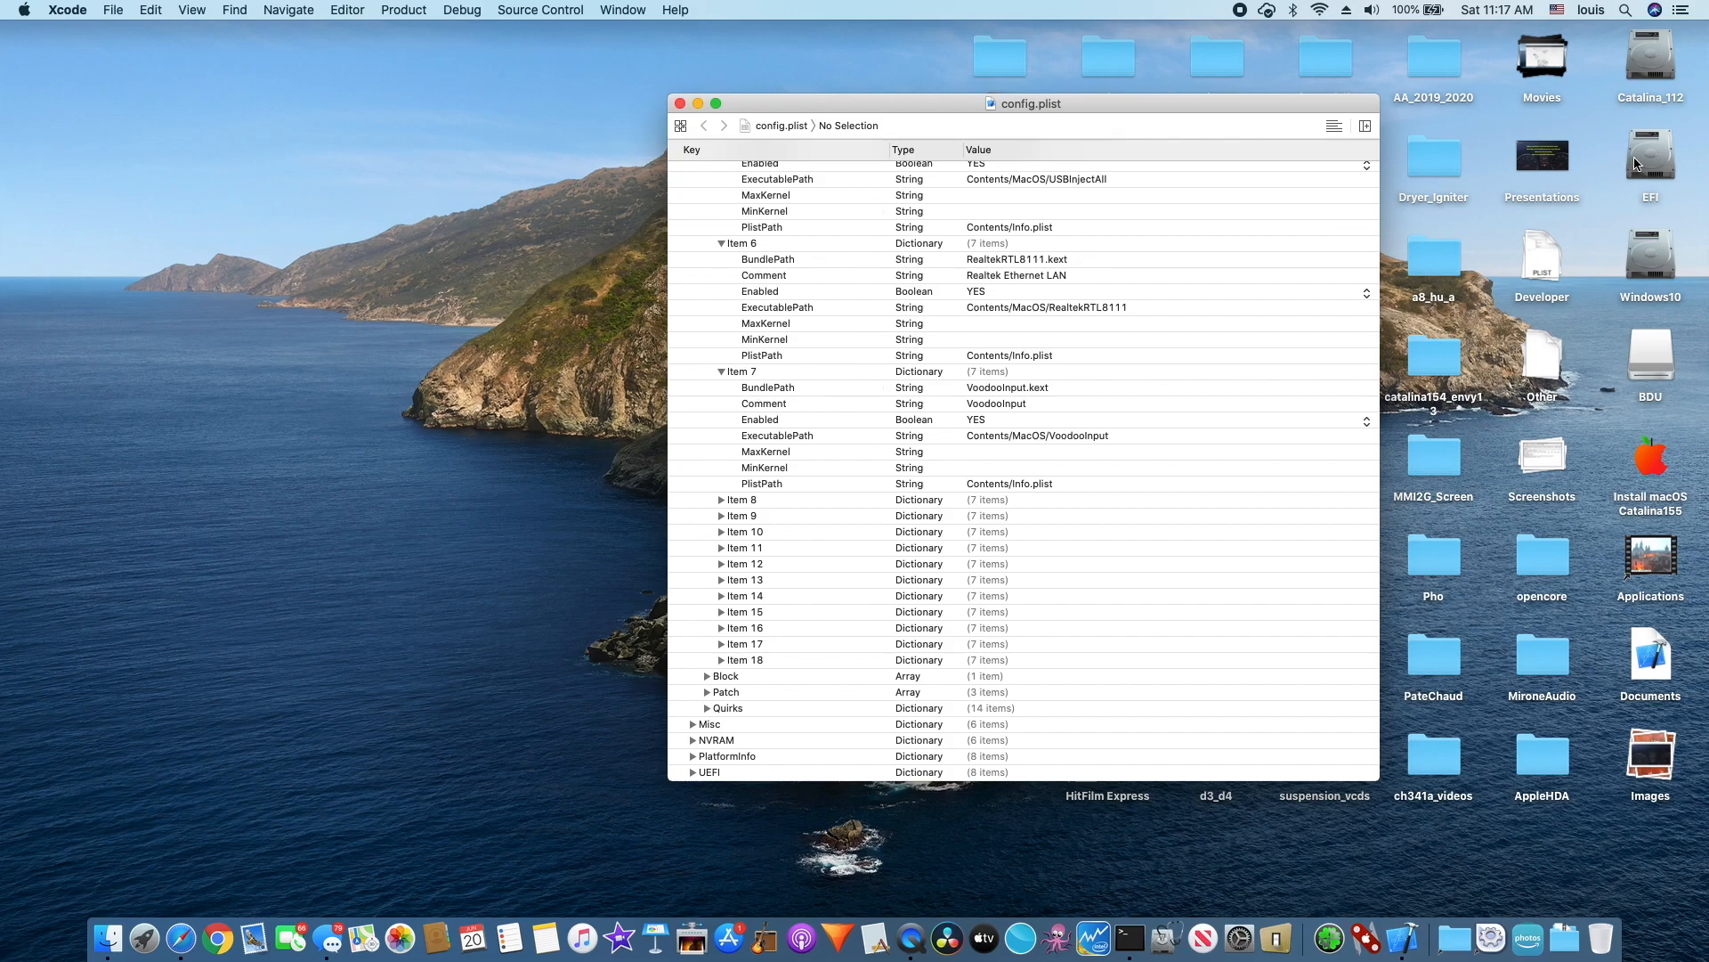
# Open the EFI/OC/Kexts folder on the BDU drive in Finder and look over the kext files
pyautogui.doubleClick(1658, 361)
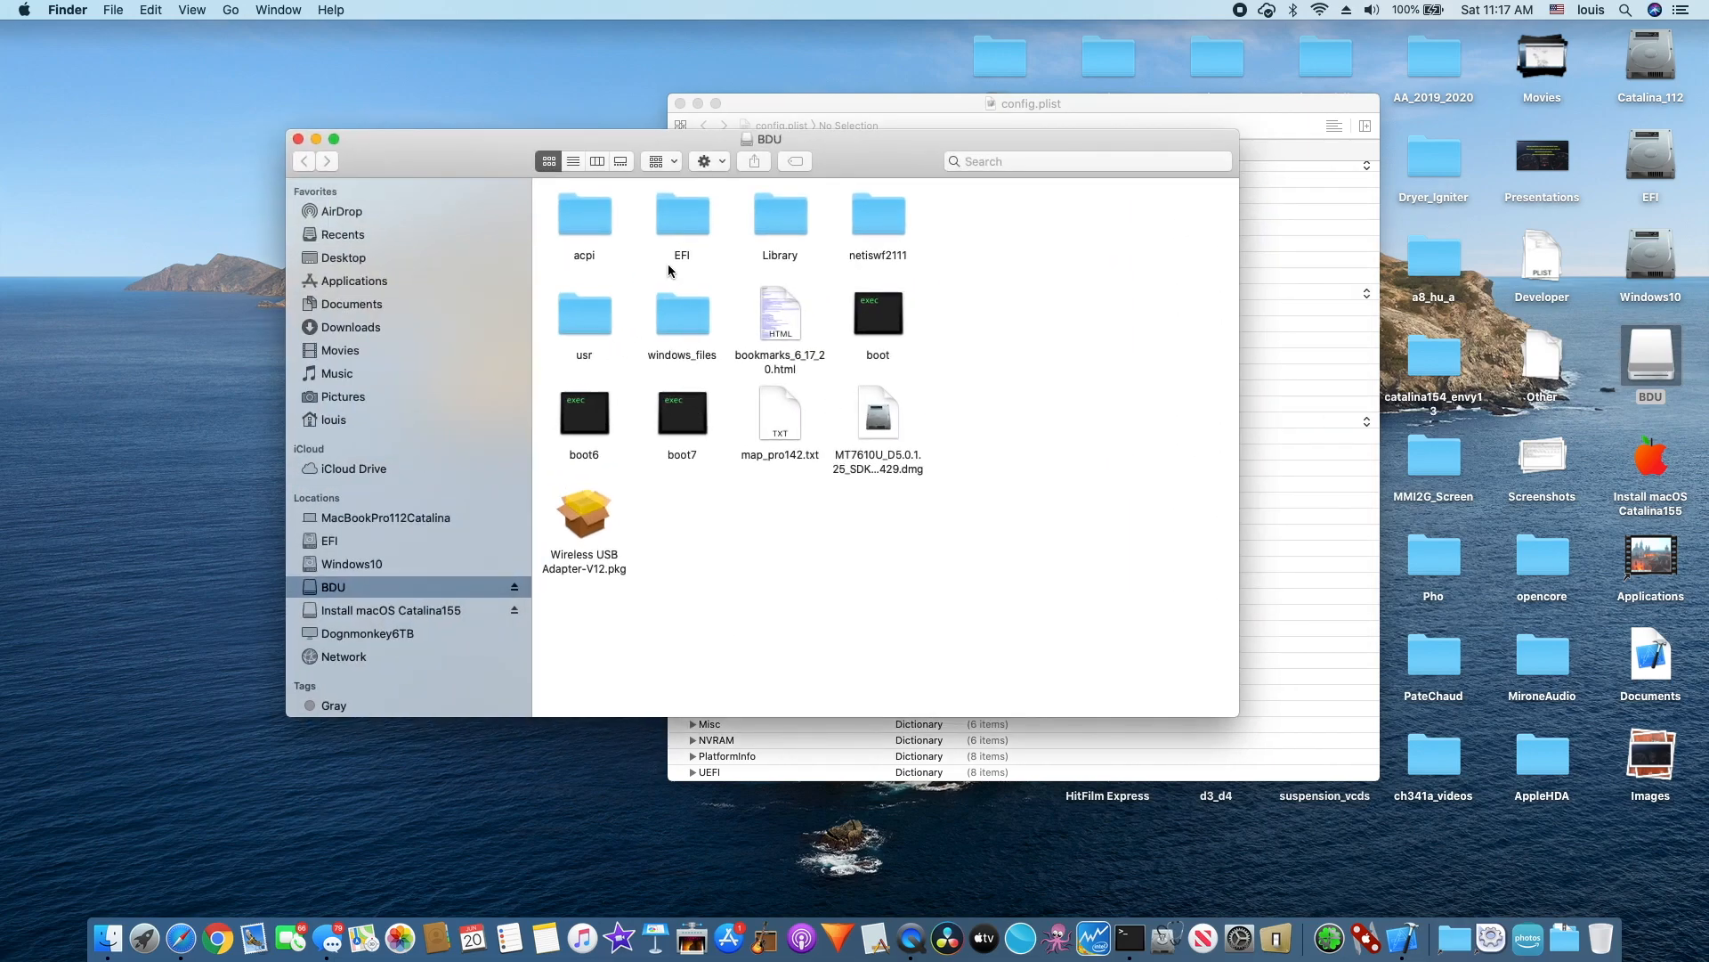
pyautogui.doubleClick(688, 238)
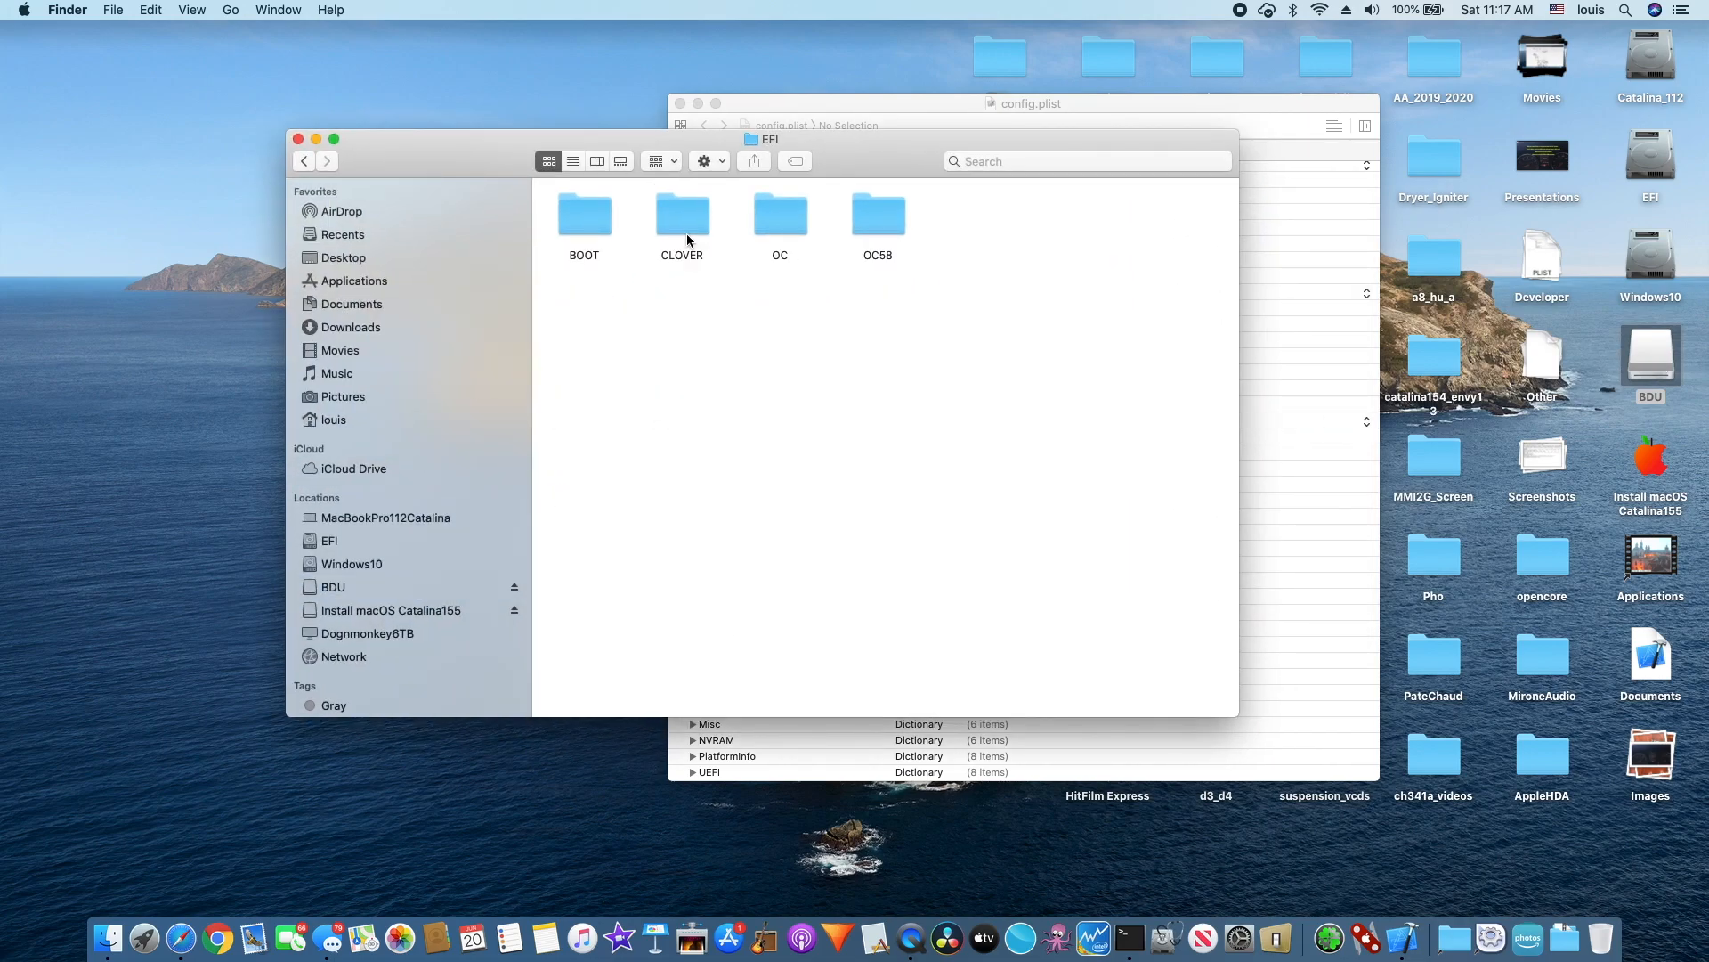
pyautogui.doubleClick(781, 222)
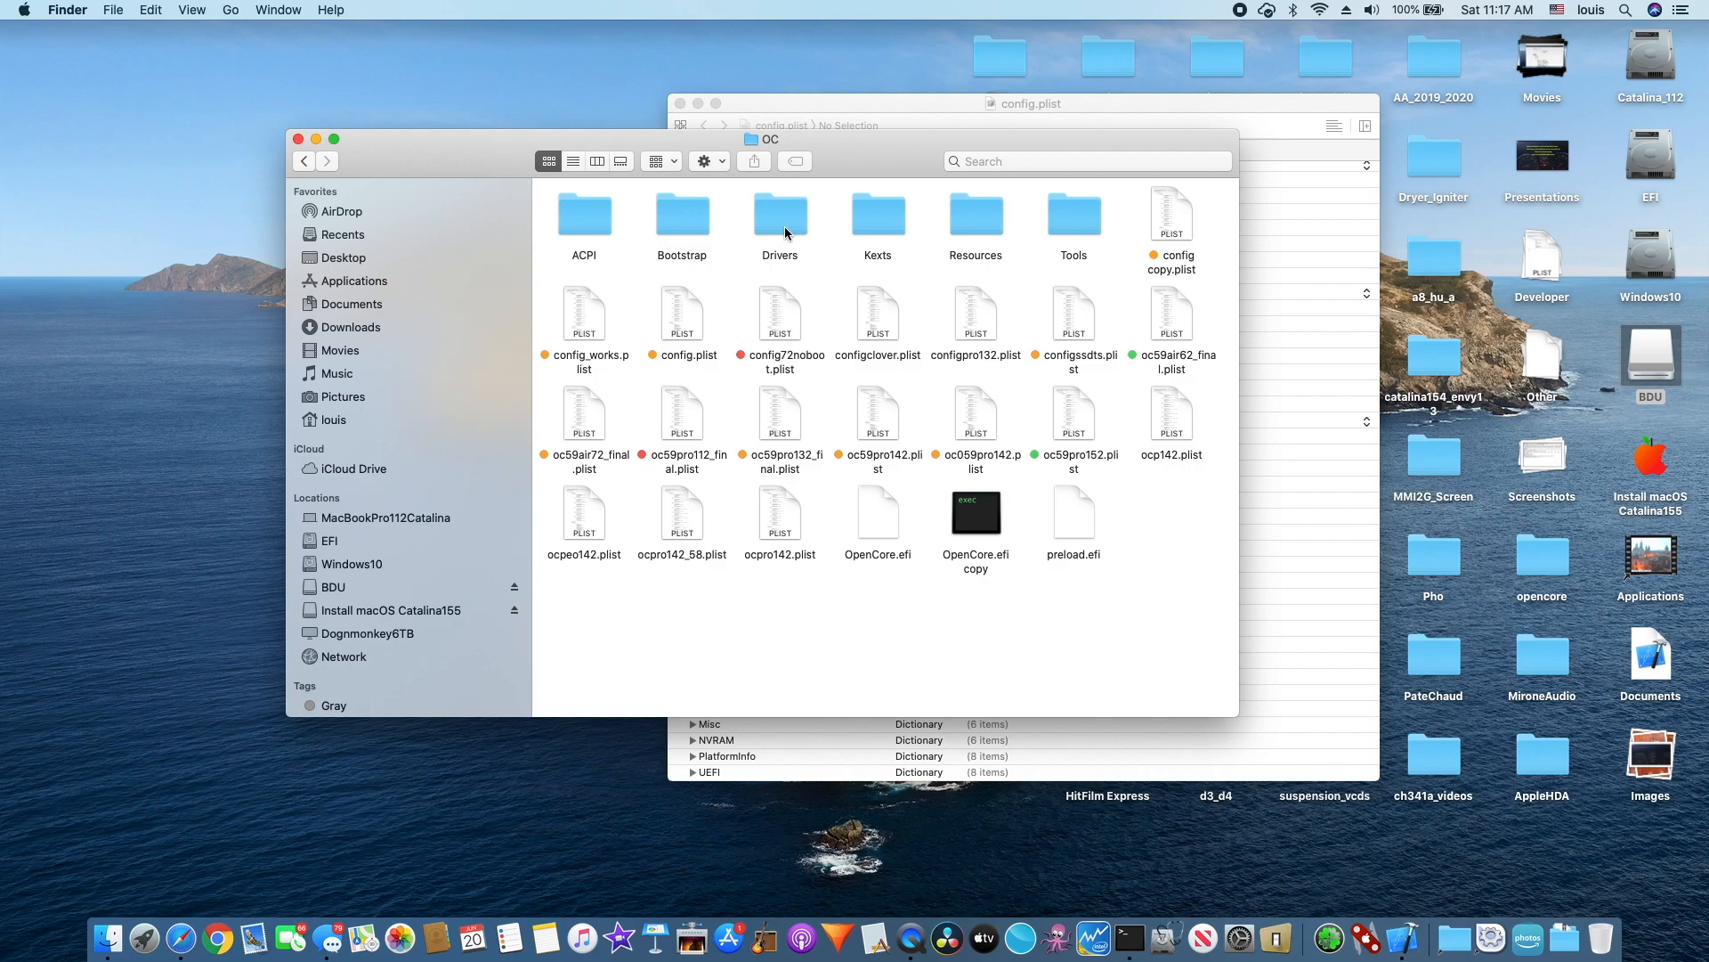
pyautogui.doubleClick(859, 257)
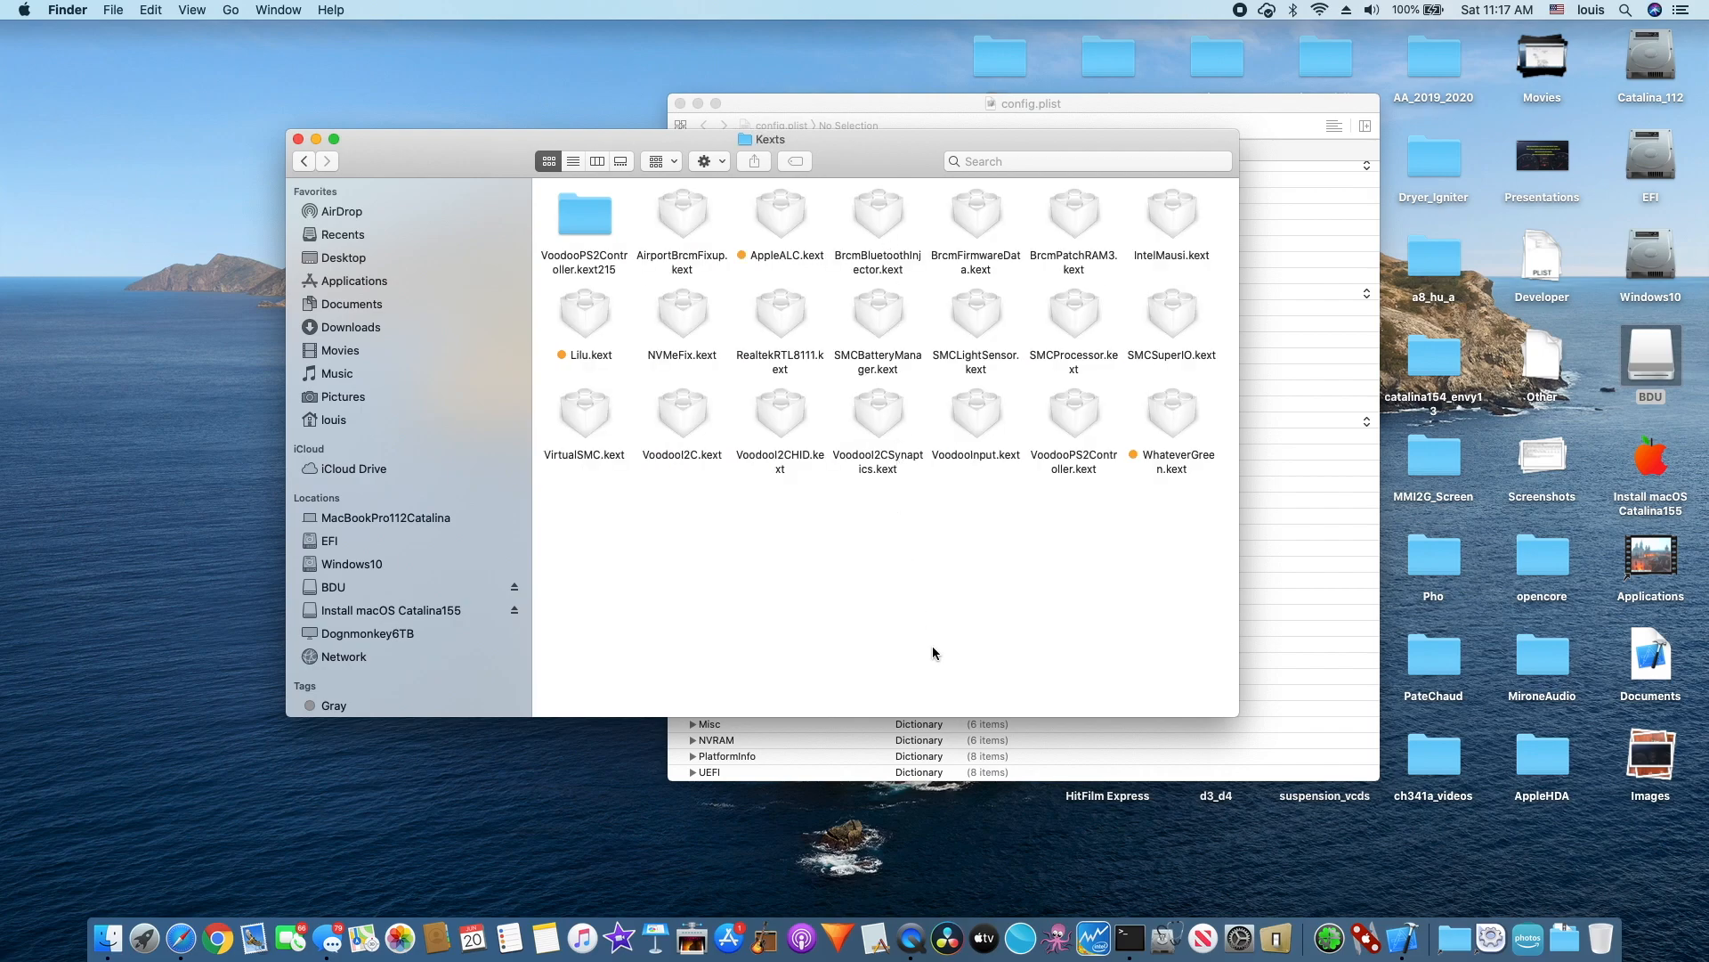
# Return to config.plist in Xcode and review the VoodooPS2Controller.kext entries in Items 8, 9 and 10 of the Kernel Add array
pyautogui.click(1093, 104)
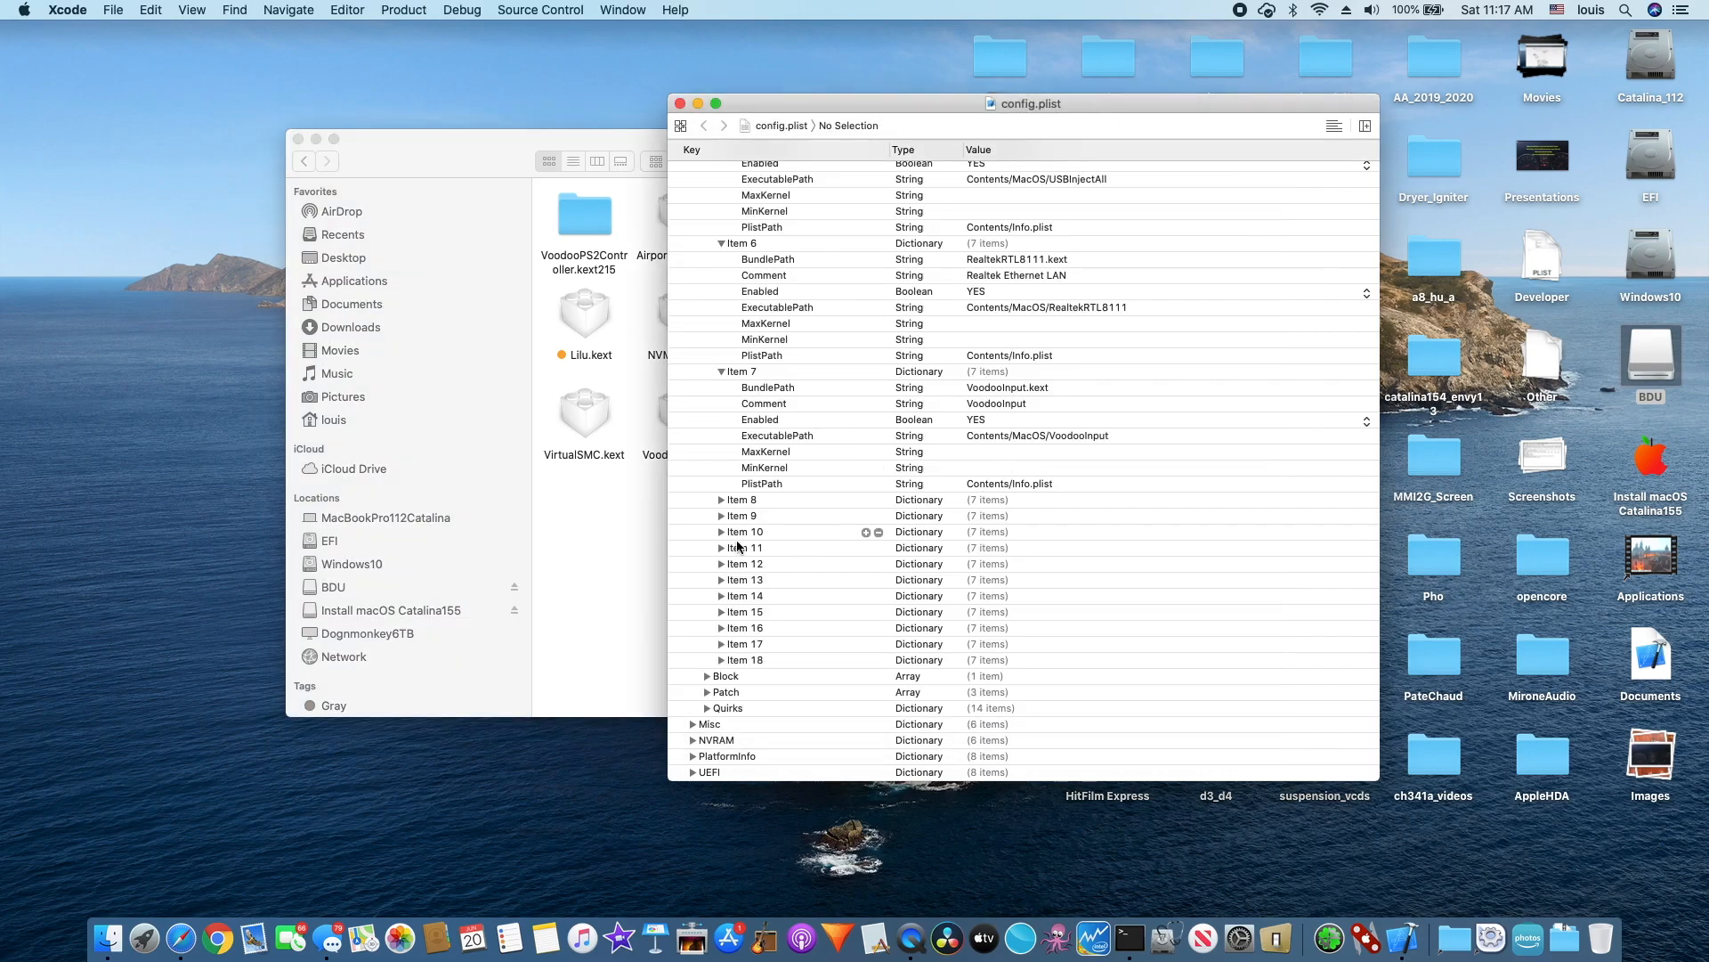
pyautogui.click(721, 501)
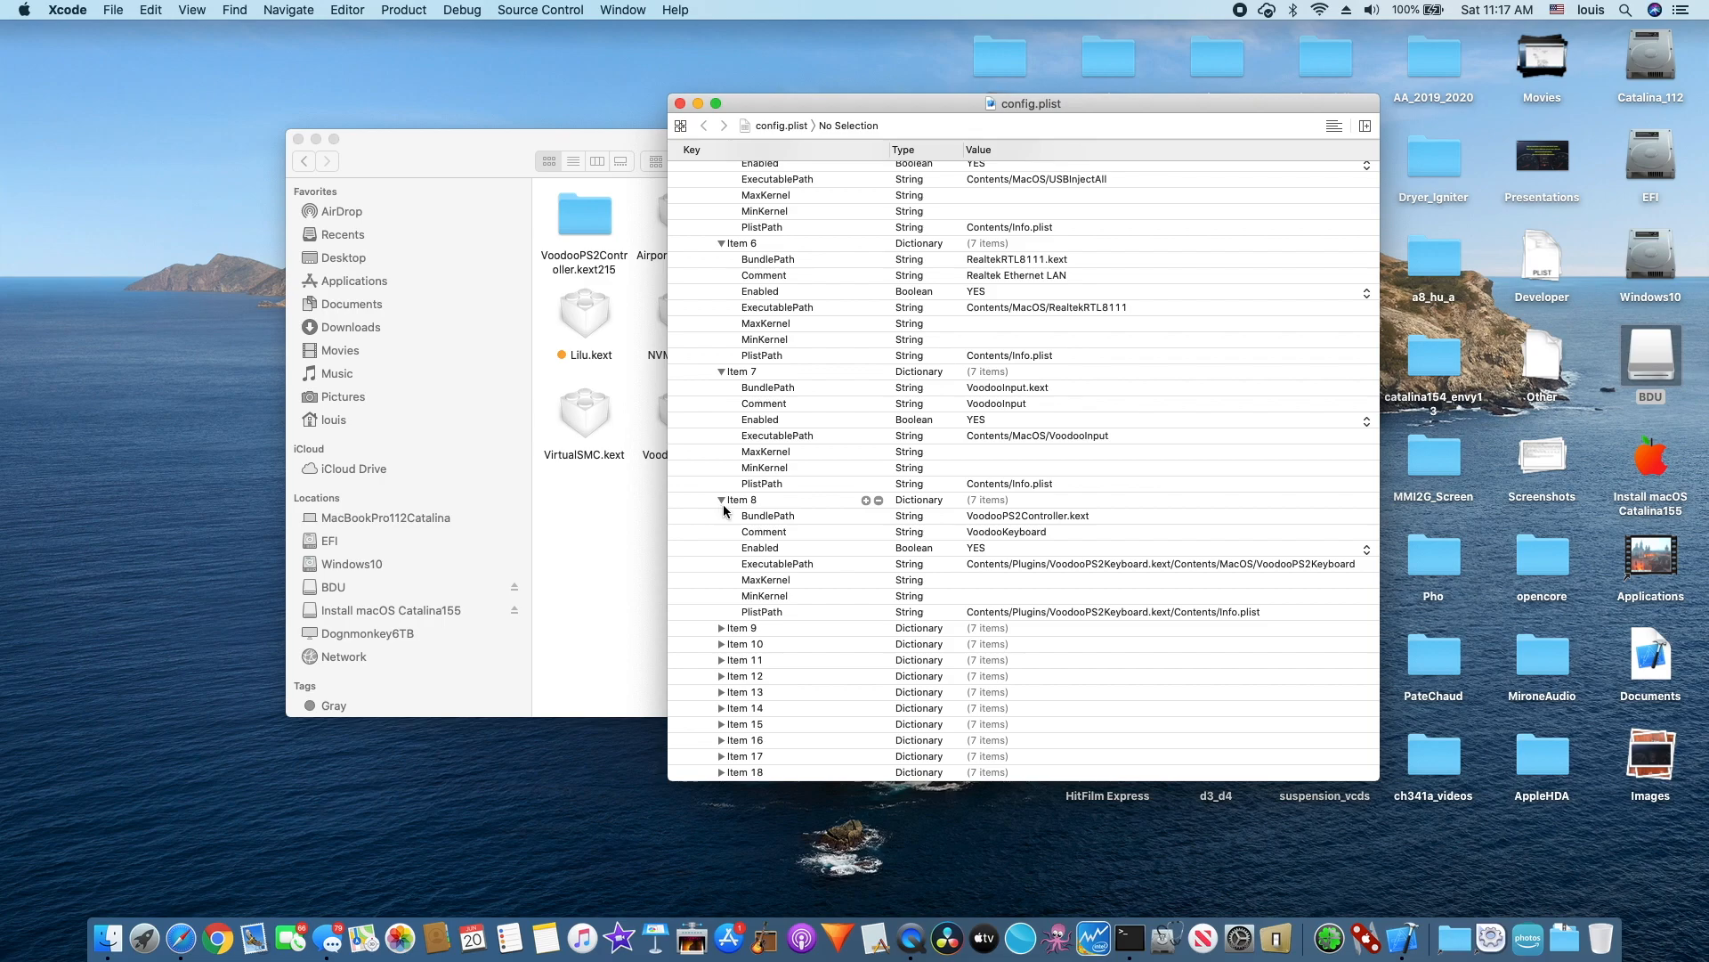
pyautogui.click(1018, 519)
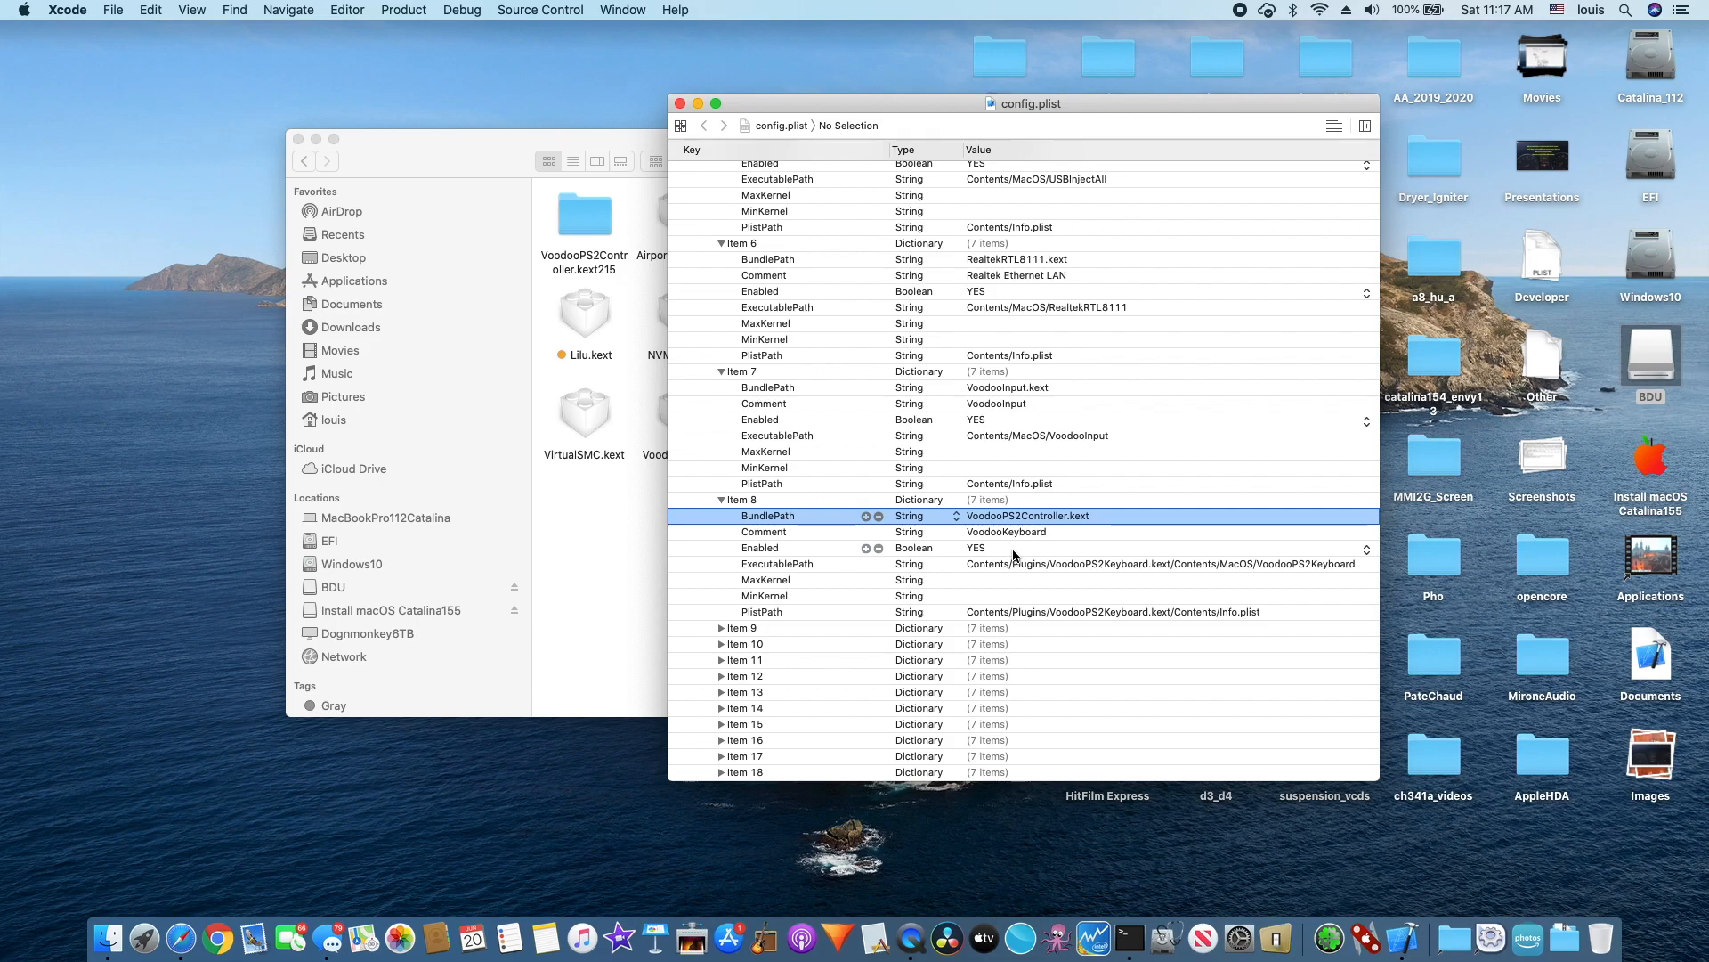
pyautogui.click(1035, 534)
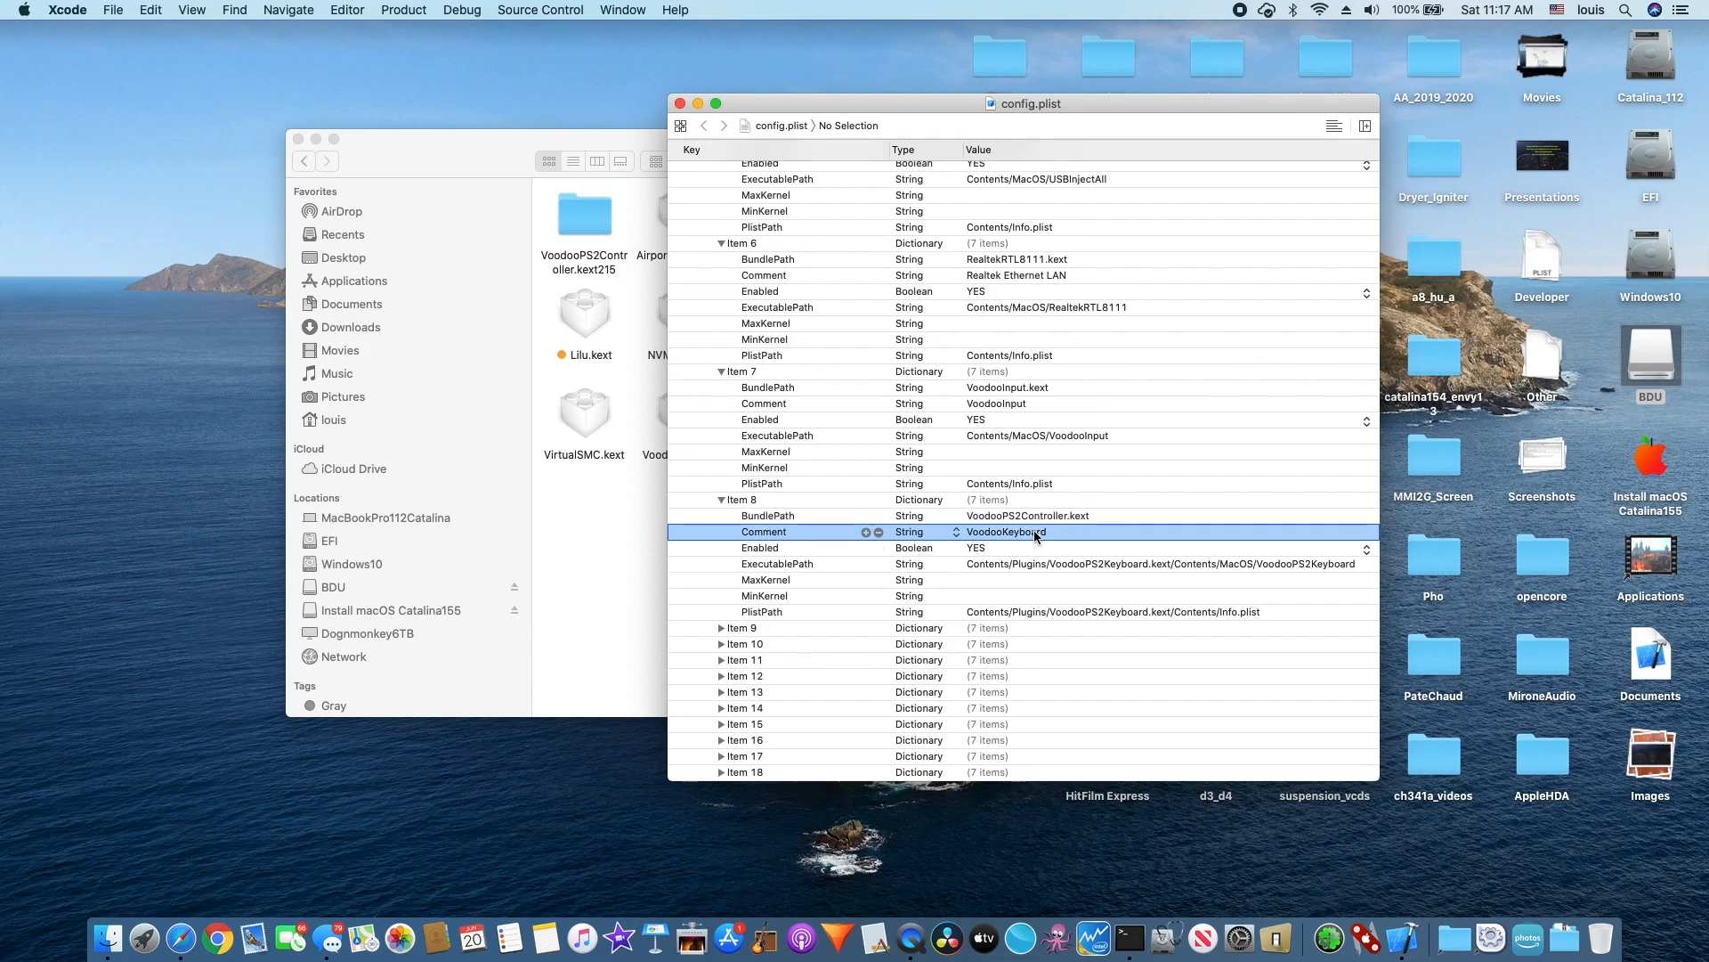
pyautogui.click(720, 627)
pyautogui.scroll(-5, 719, 628)
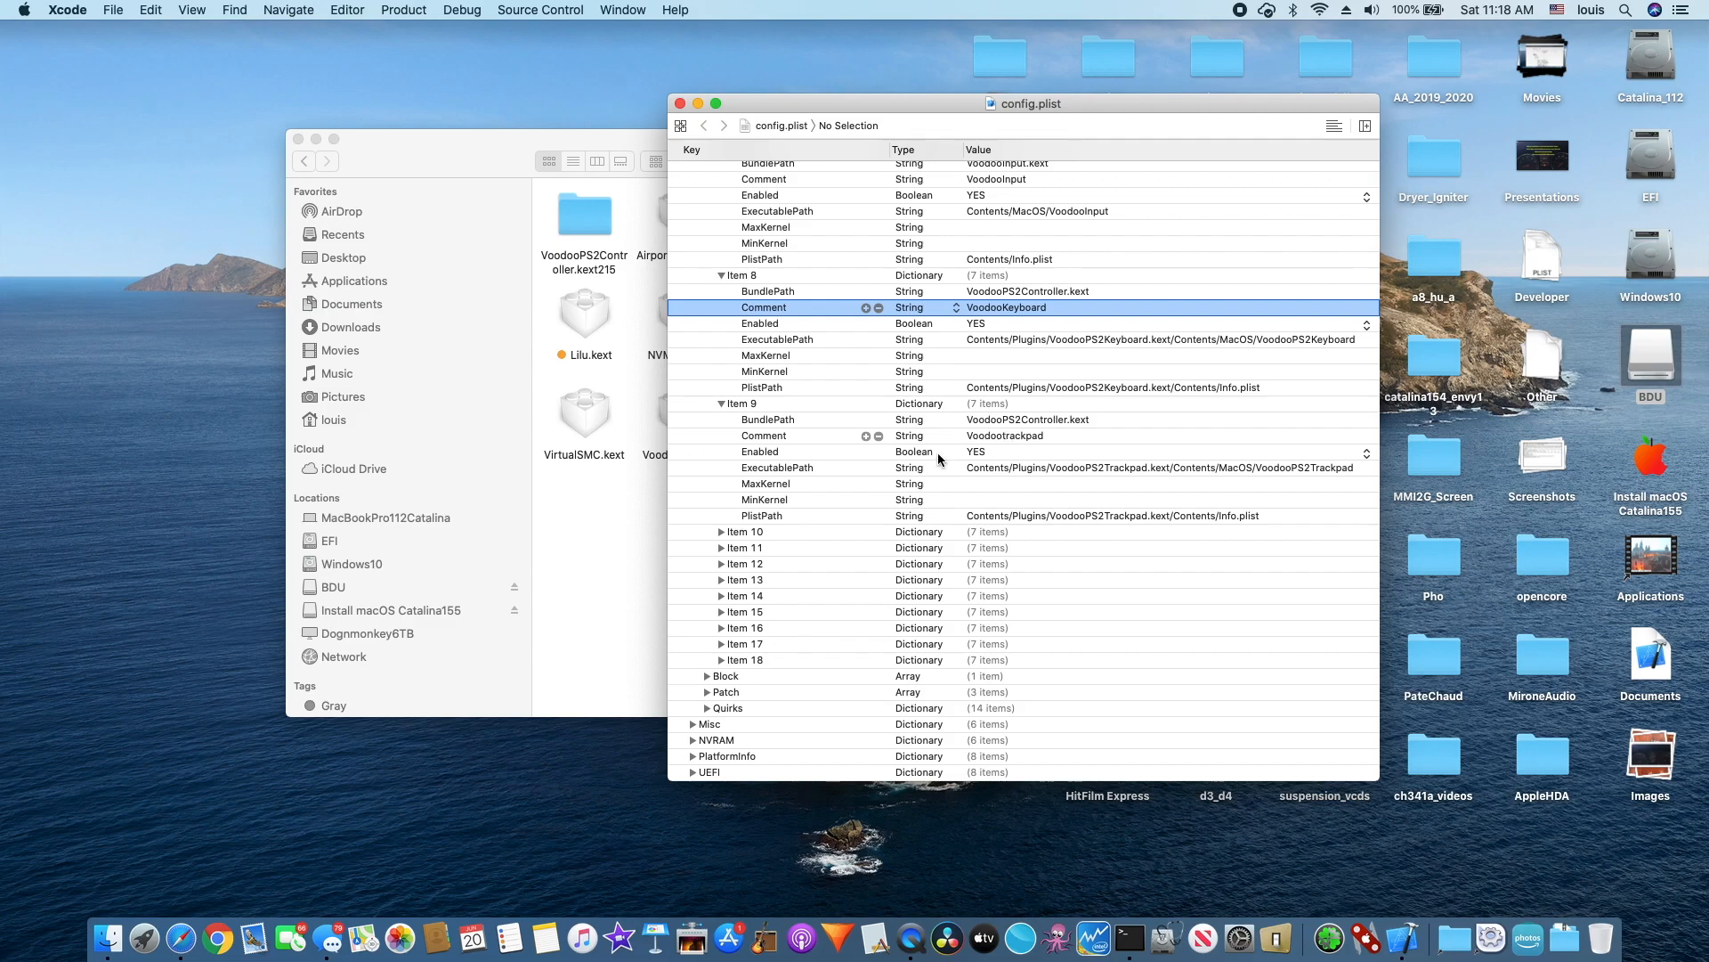
pyautogui.click(721, 532)
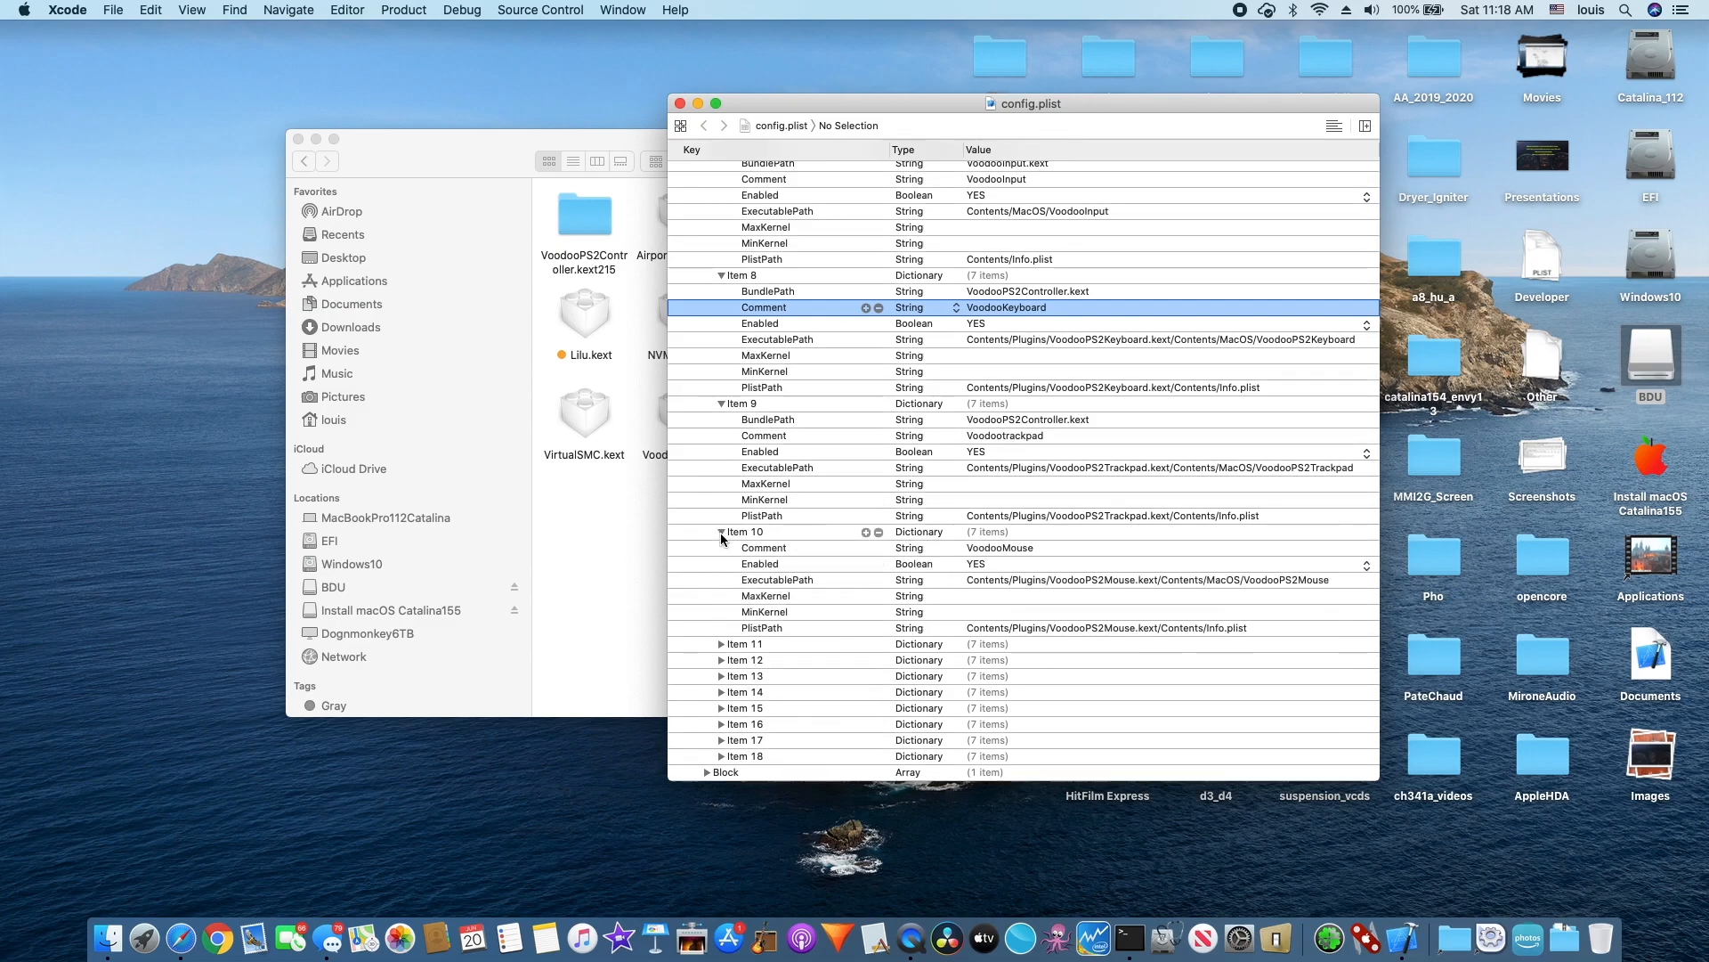
pyautogui.scroll(-3, 723, 534)
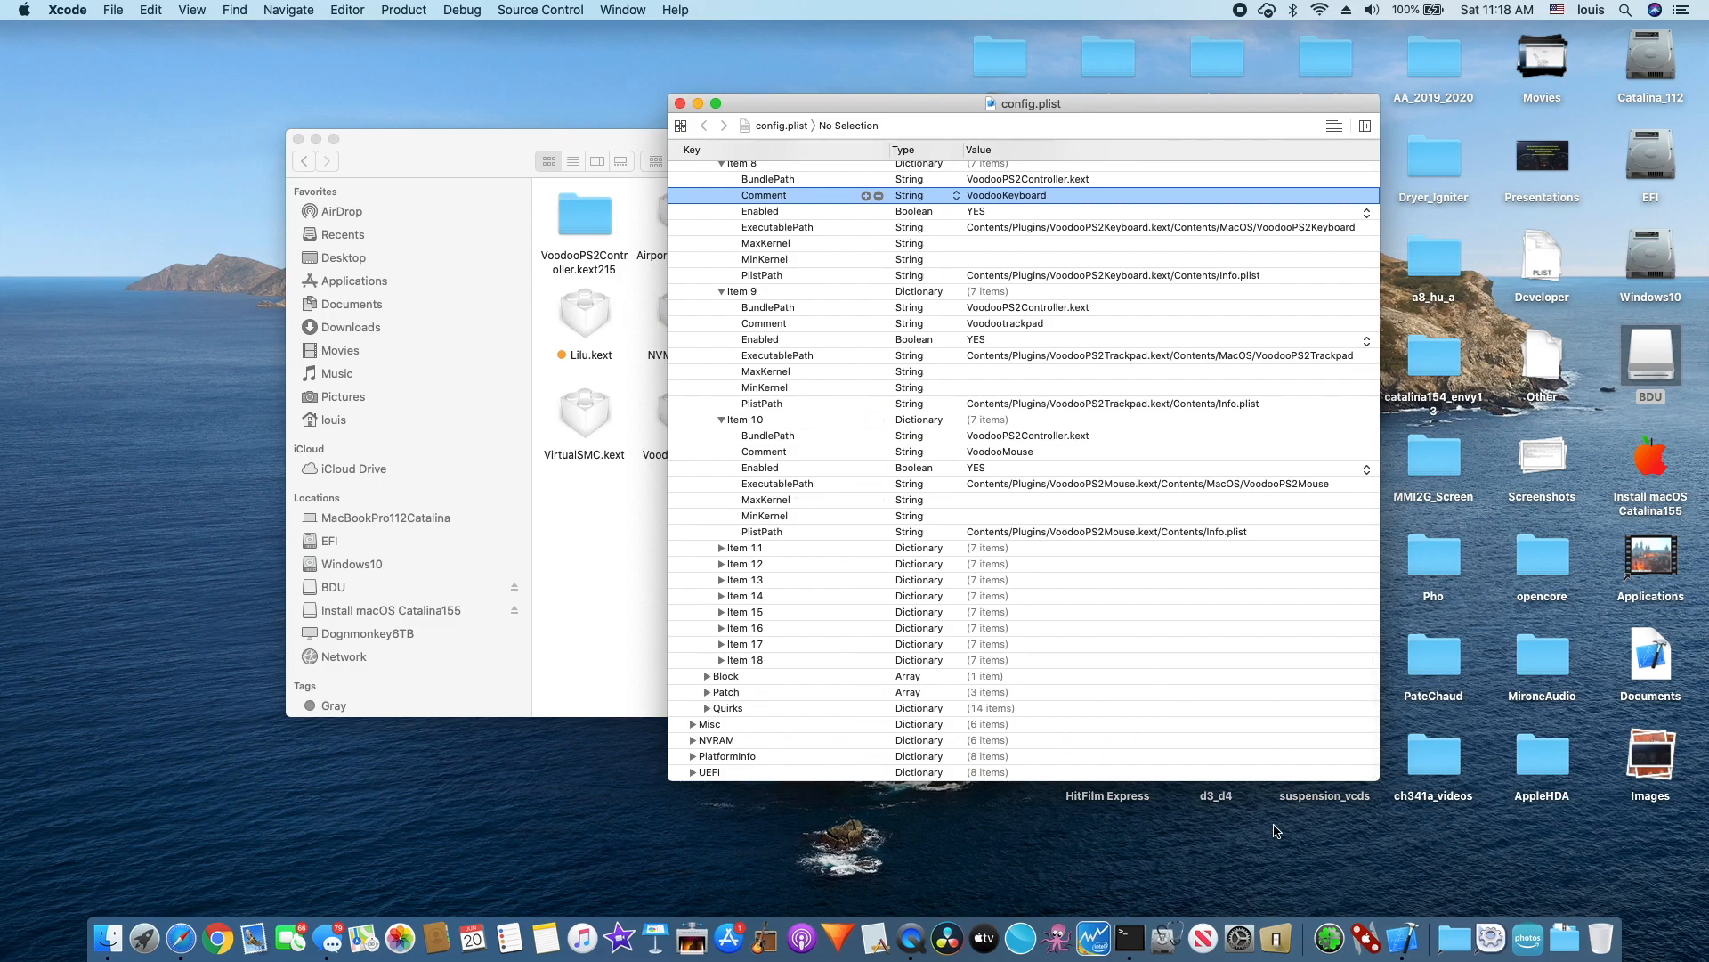
# Open the Trackpad settings in System Preferences, check the gesture options, and close the window
pyautogui.click(1239, 932)
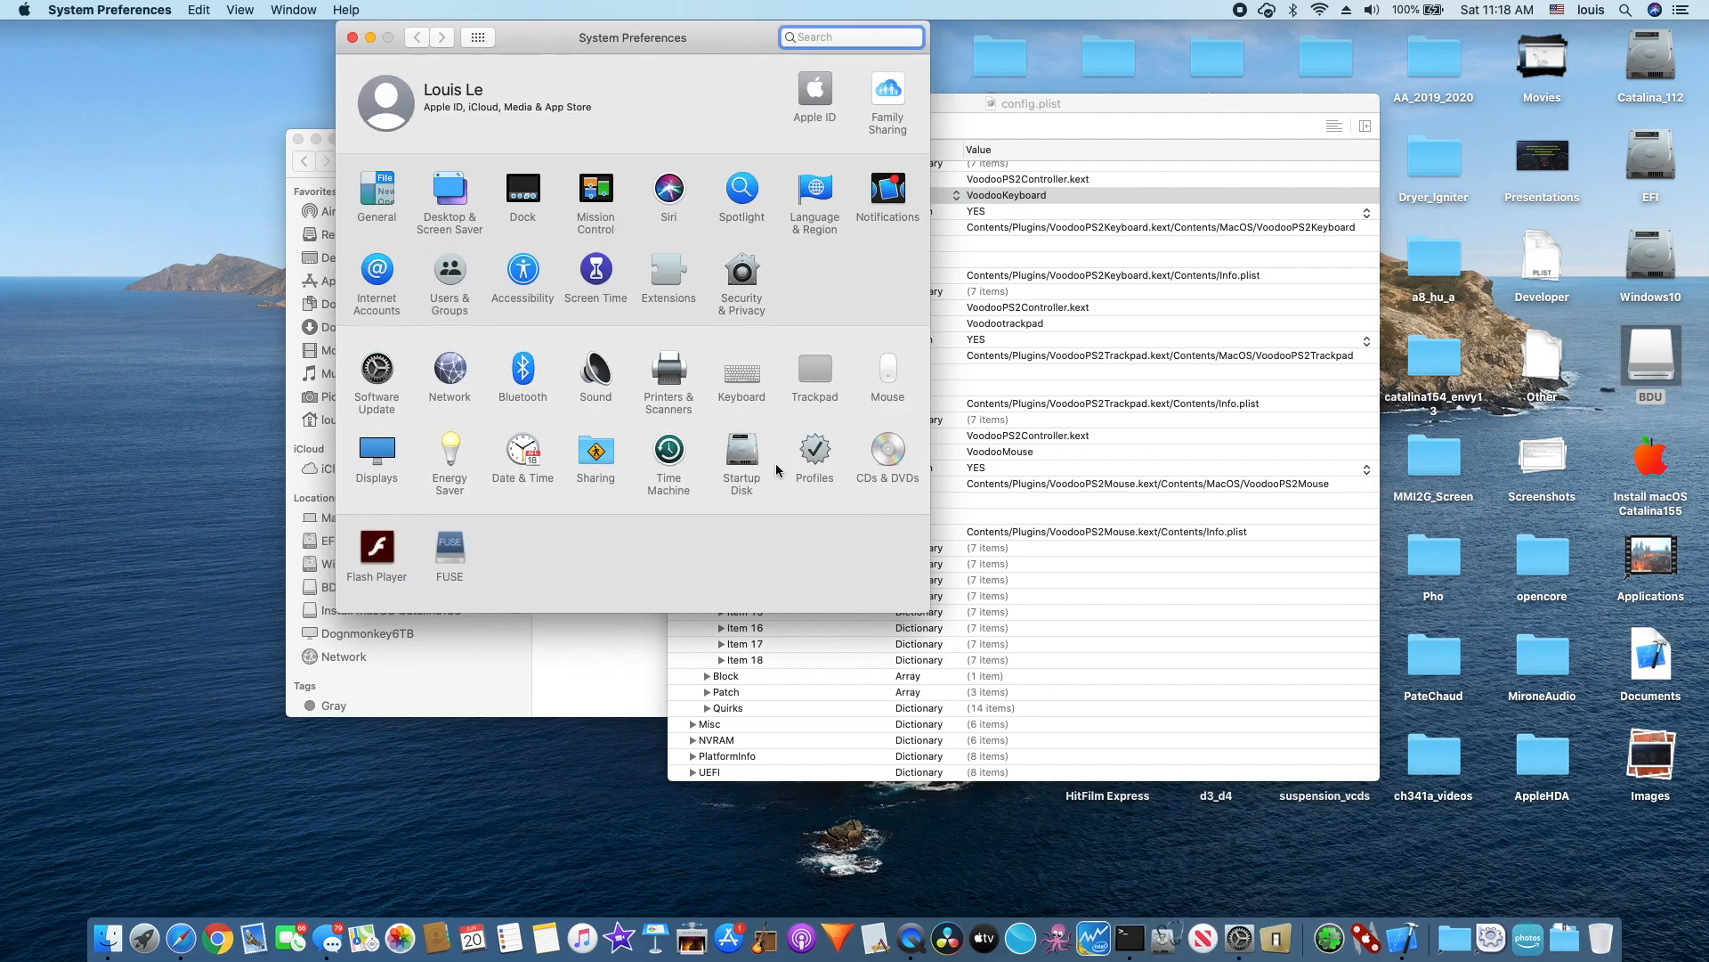
pyautogui.click(819, 368)
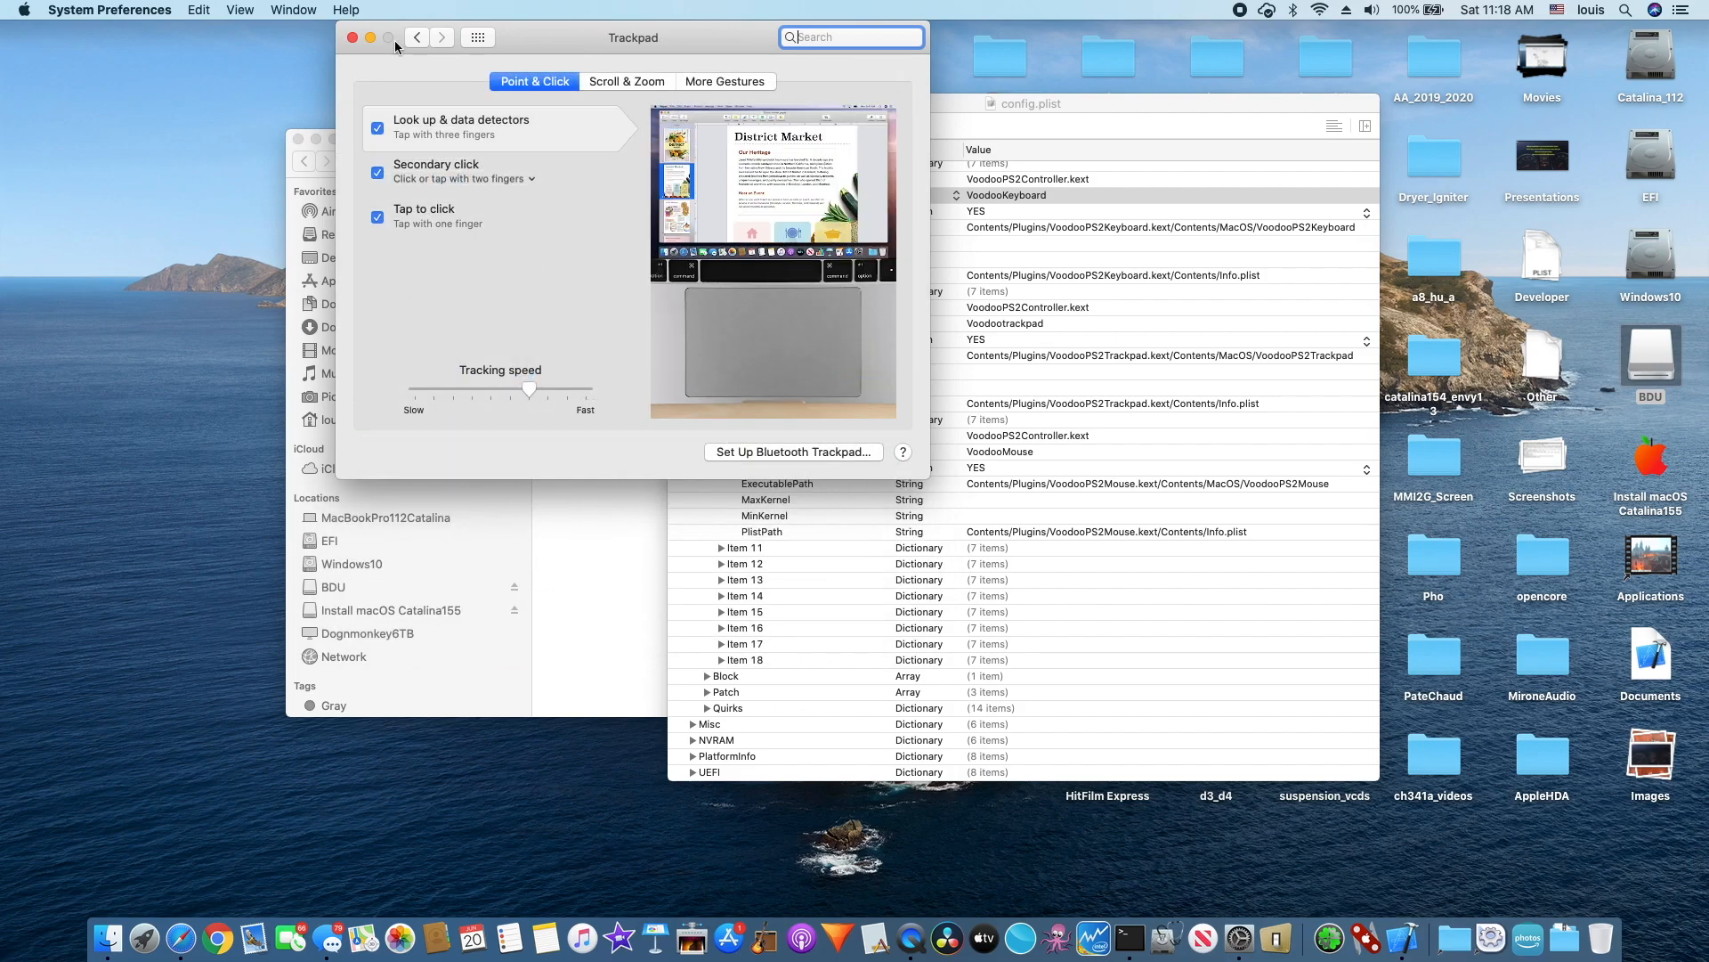
pyautogui.click(352, 36)
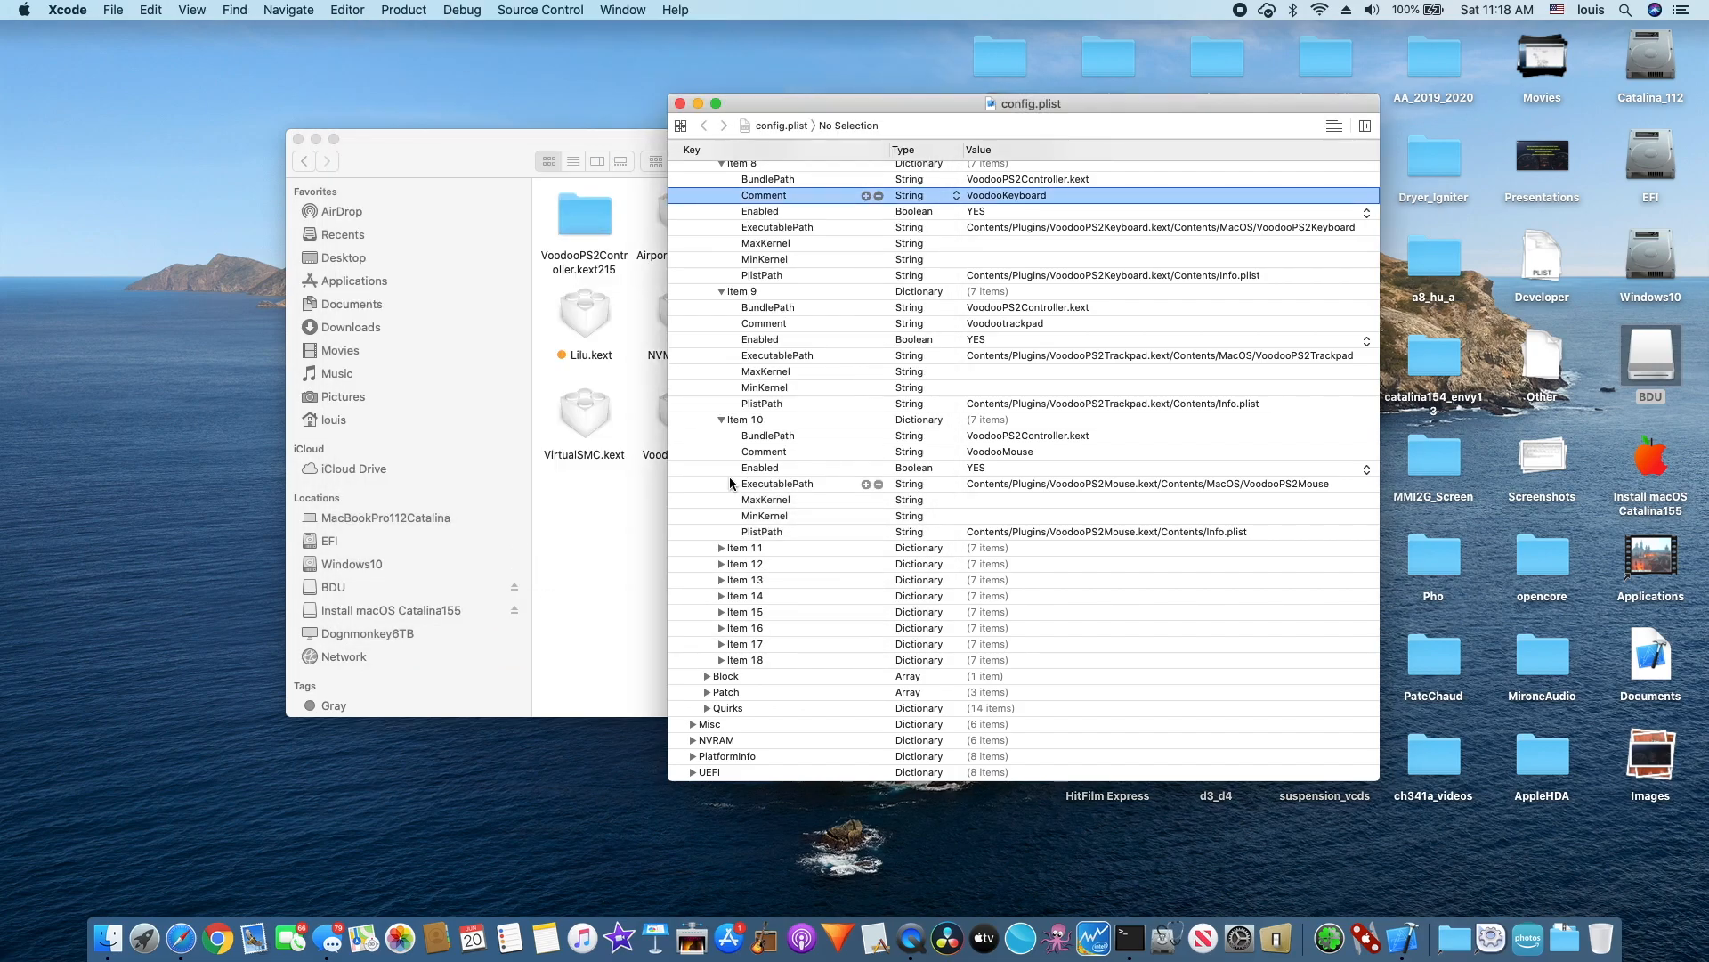
# Expand Items 11 to 18 of the Kernel Add array and review their kext entries
pyautogui.click(721, 548)
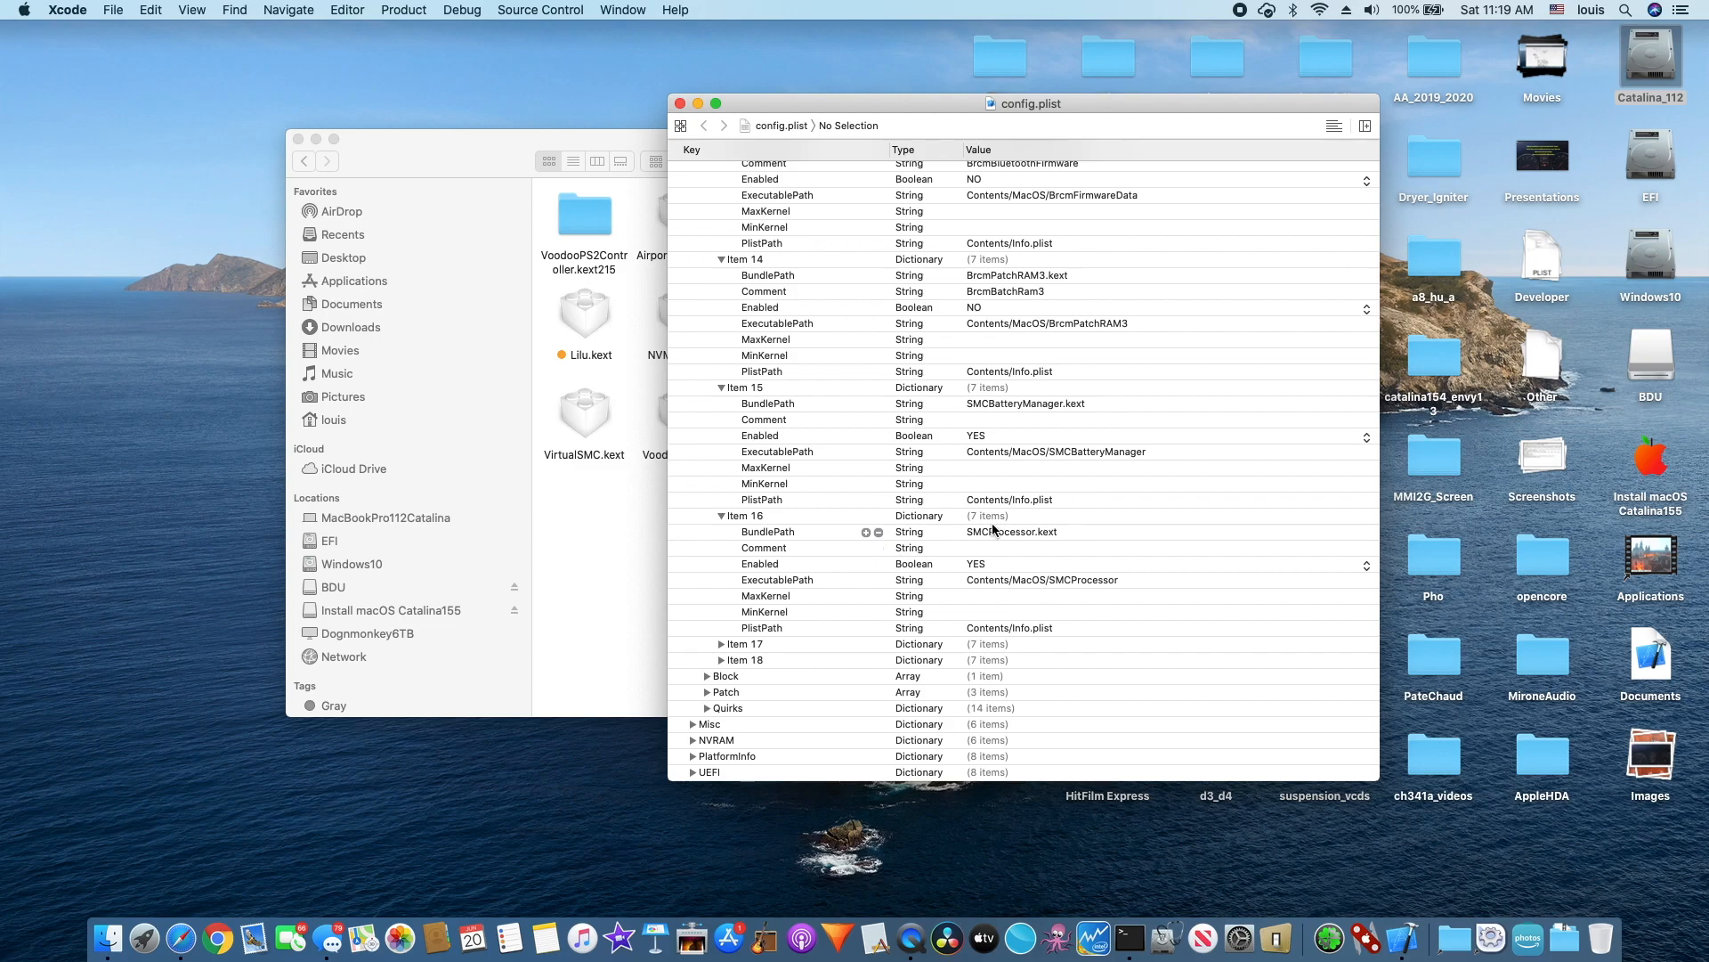
pyautogui.click(721, 644)
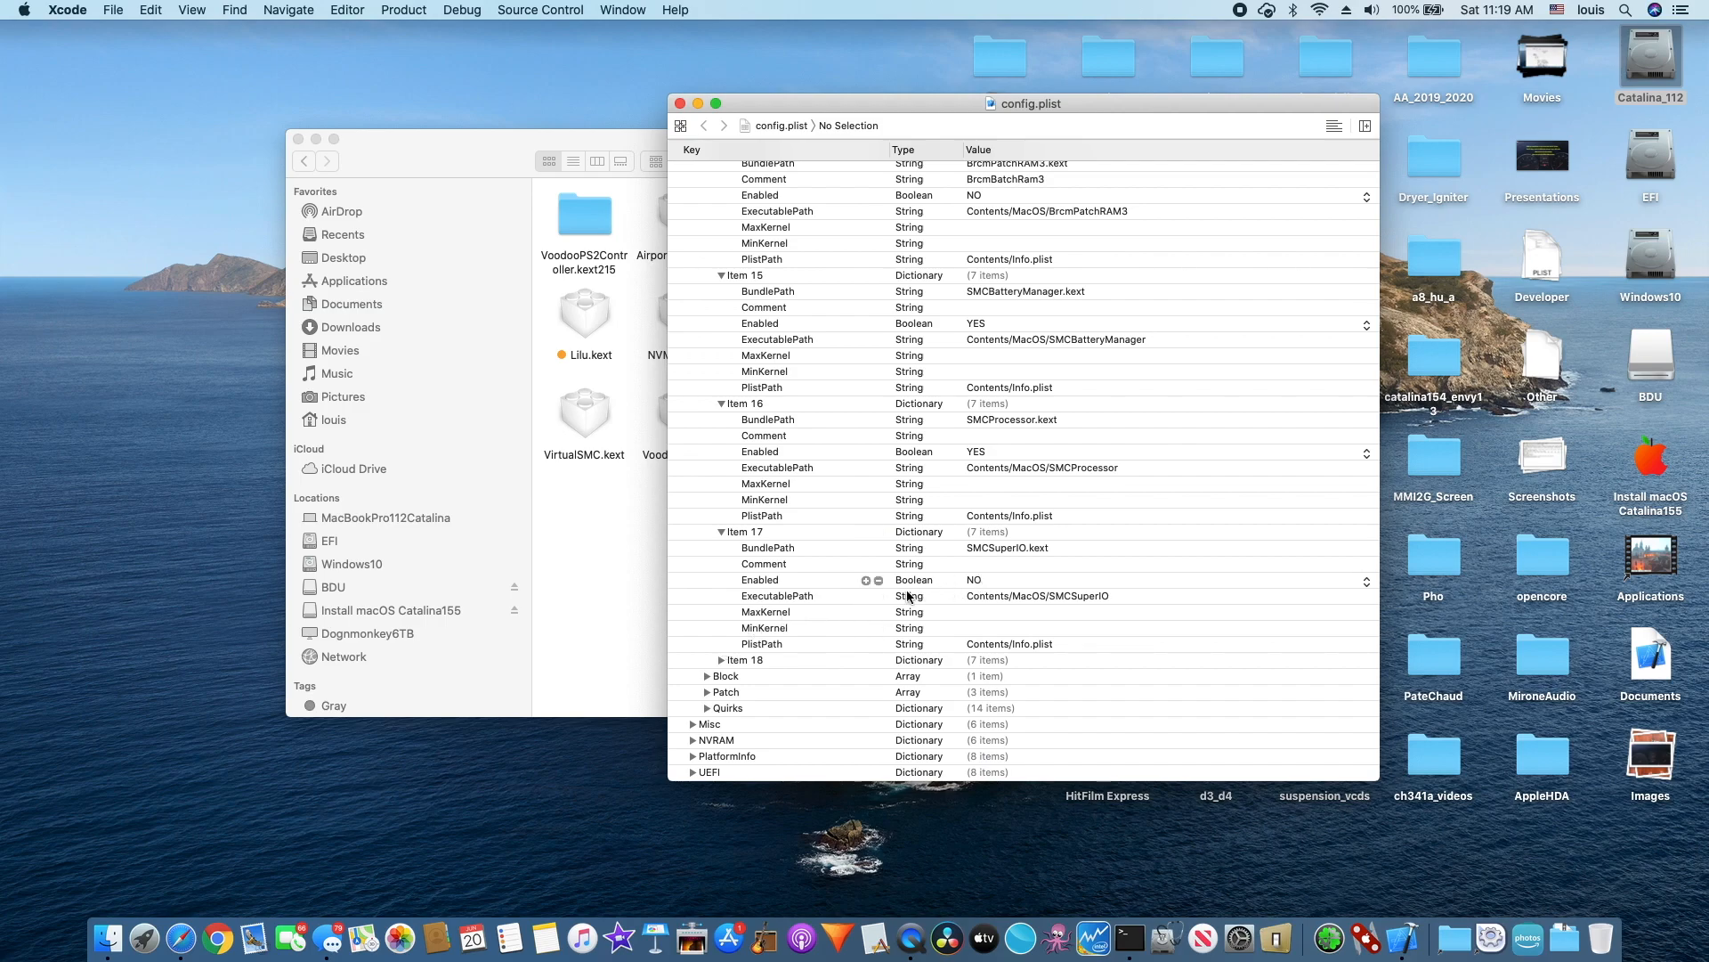
pyautogui.click(721, 660)
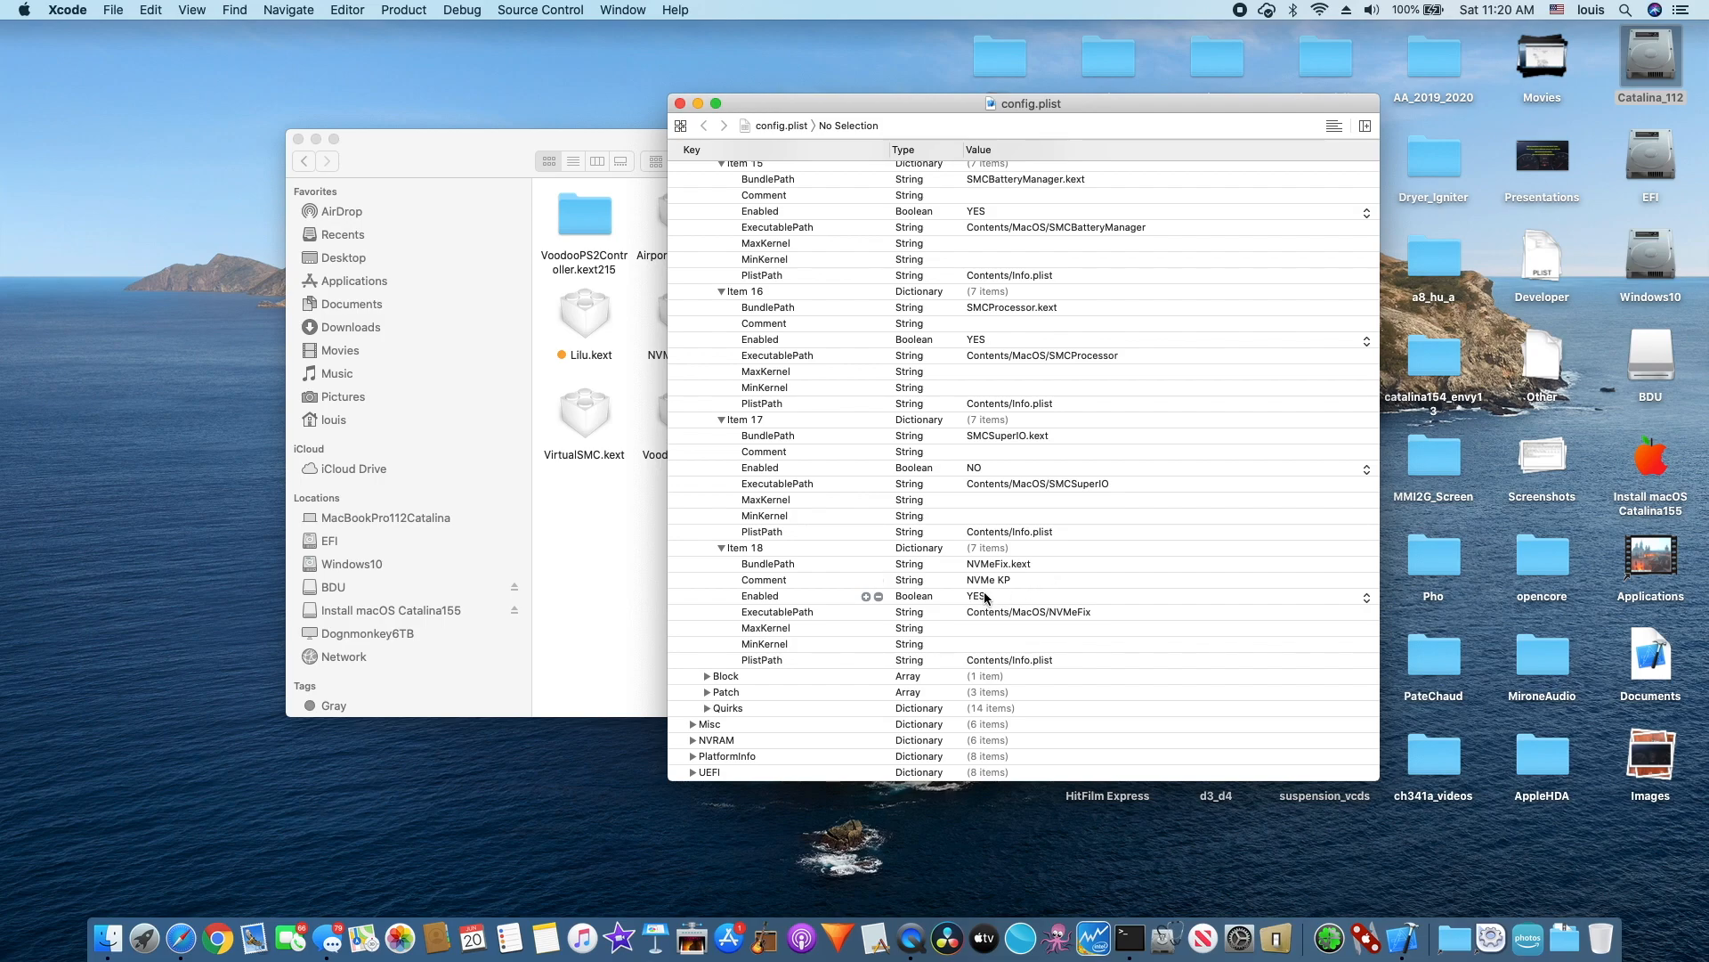
# Expand the Kernel Quirks, Misc with its Entries, and NVRAM sections and review their settings
pyautogui.click(707, 707)
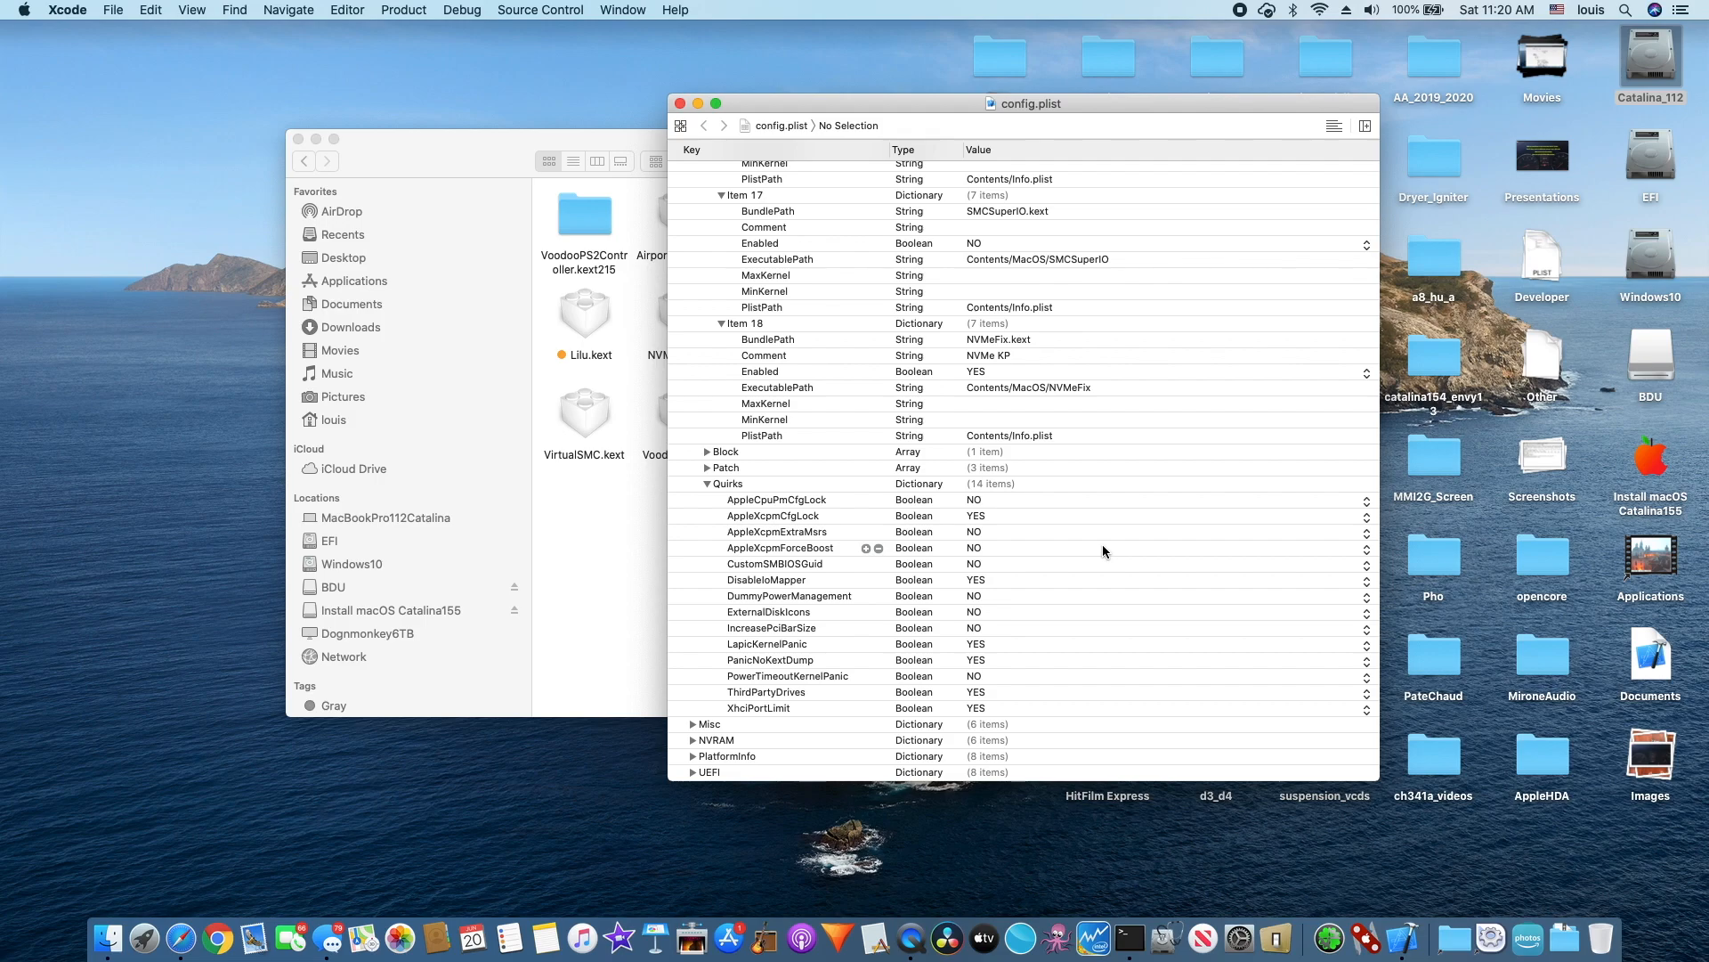
pyautogui.click(693, 724)
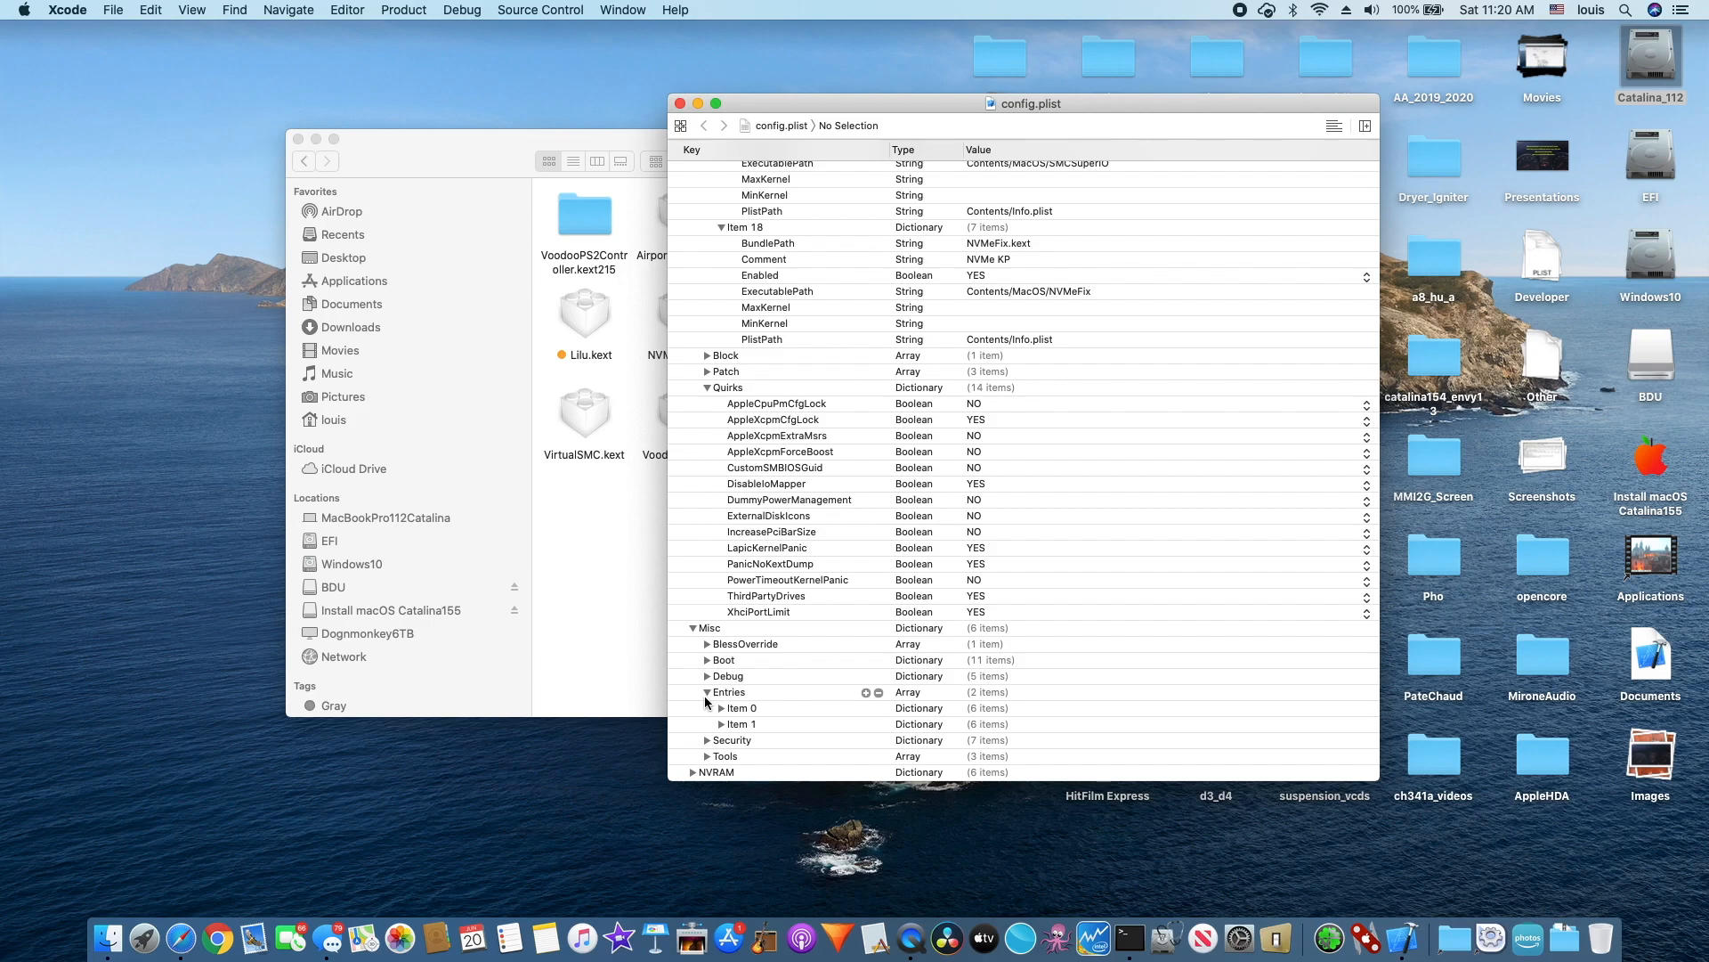
pyautogui.click(693, 773)
pyautogui.scroll(-3, 695, 698)
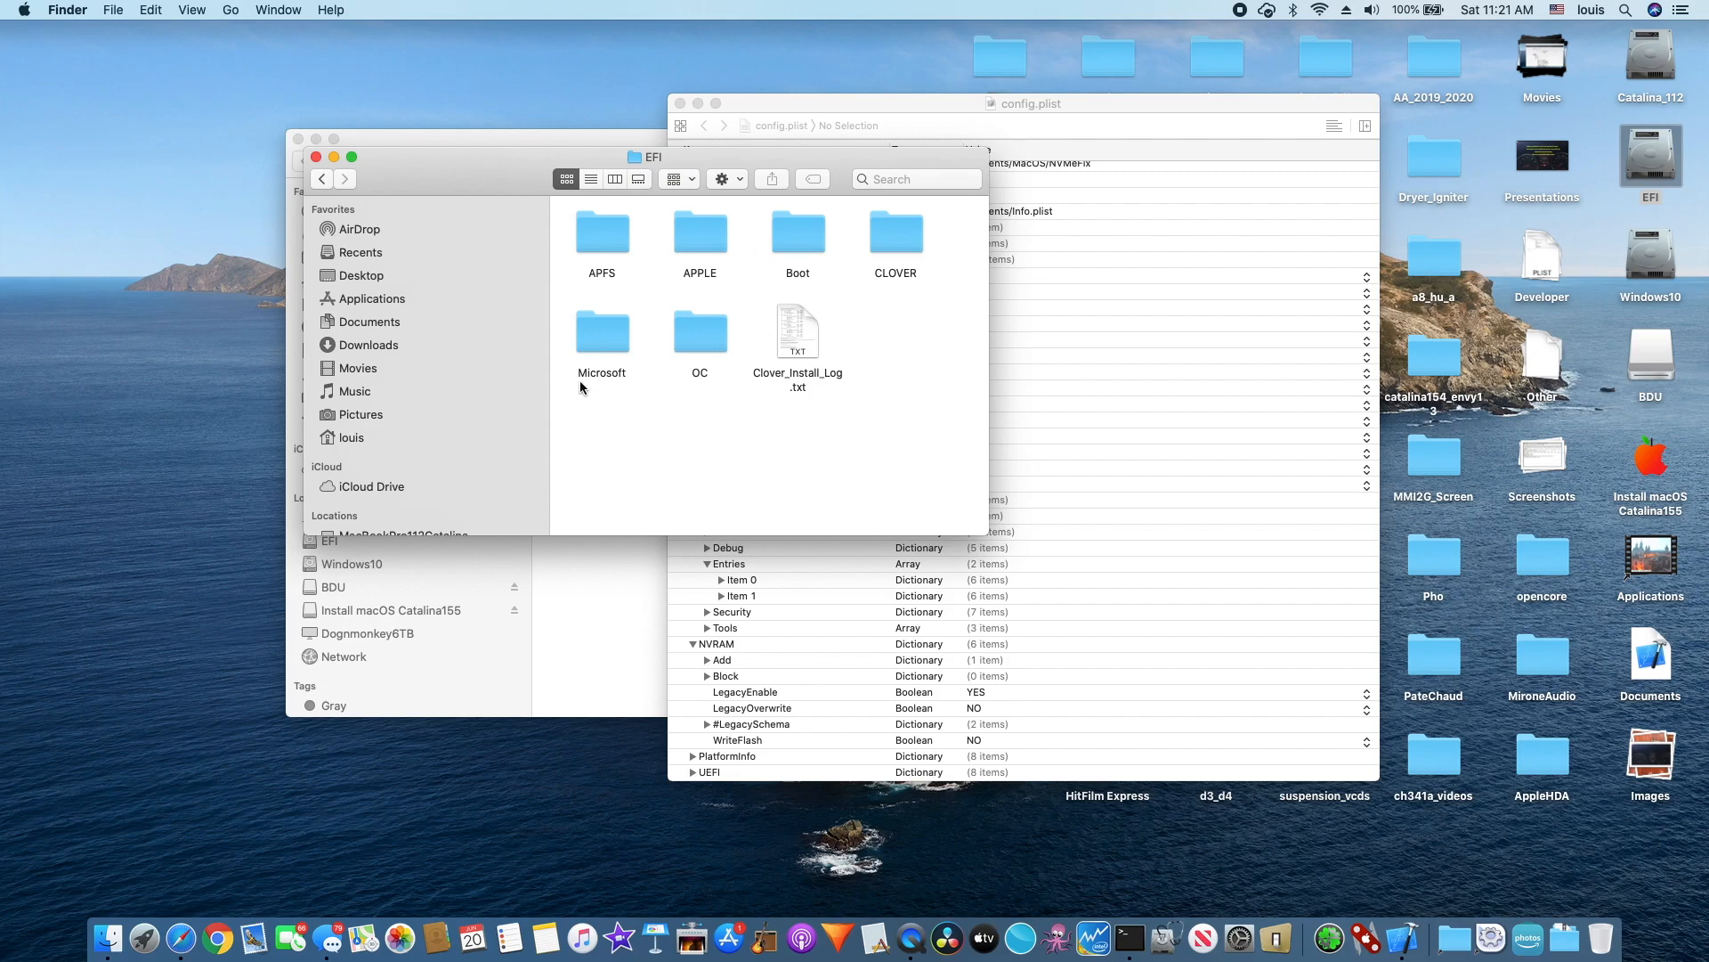
# Locate bootmgfw-orig.efi in the Microsoft/Boot folder of the EFI volume in Finder, and close that window
pyautogui.doubleClick(594, 339)
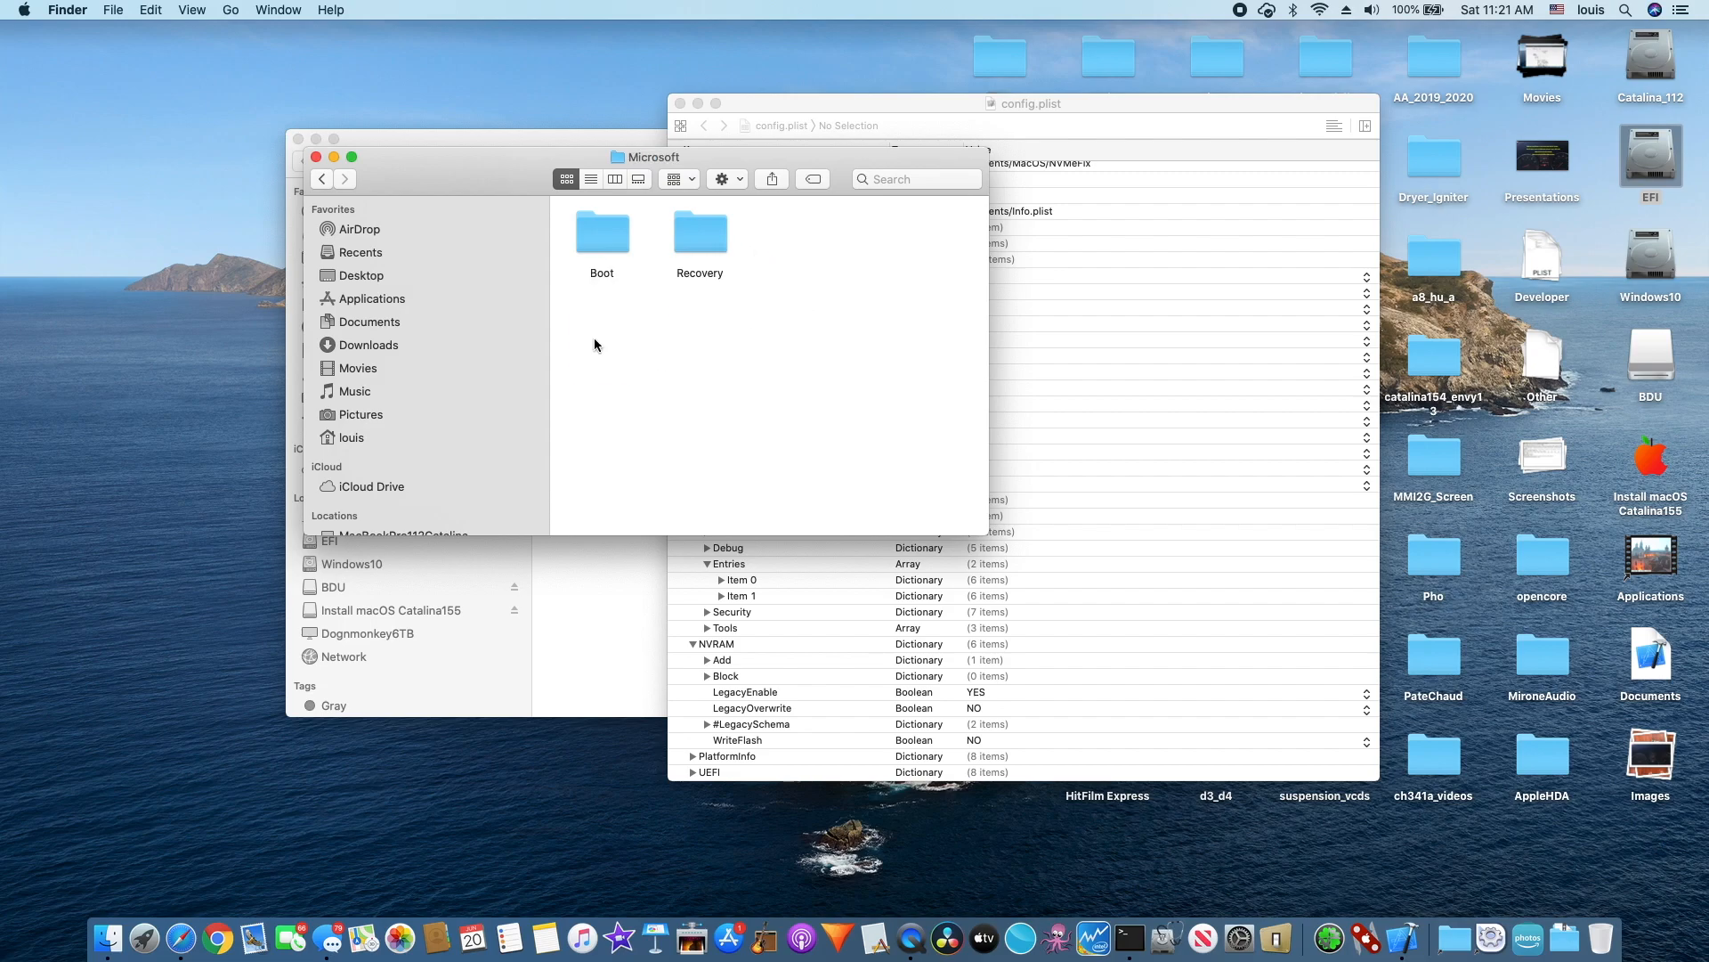
pyautogui.click(606, 242)
pyautogui.doubleClick(606, 246)
pyautogui.scroll(-10, 600, 398)
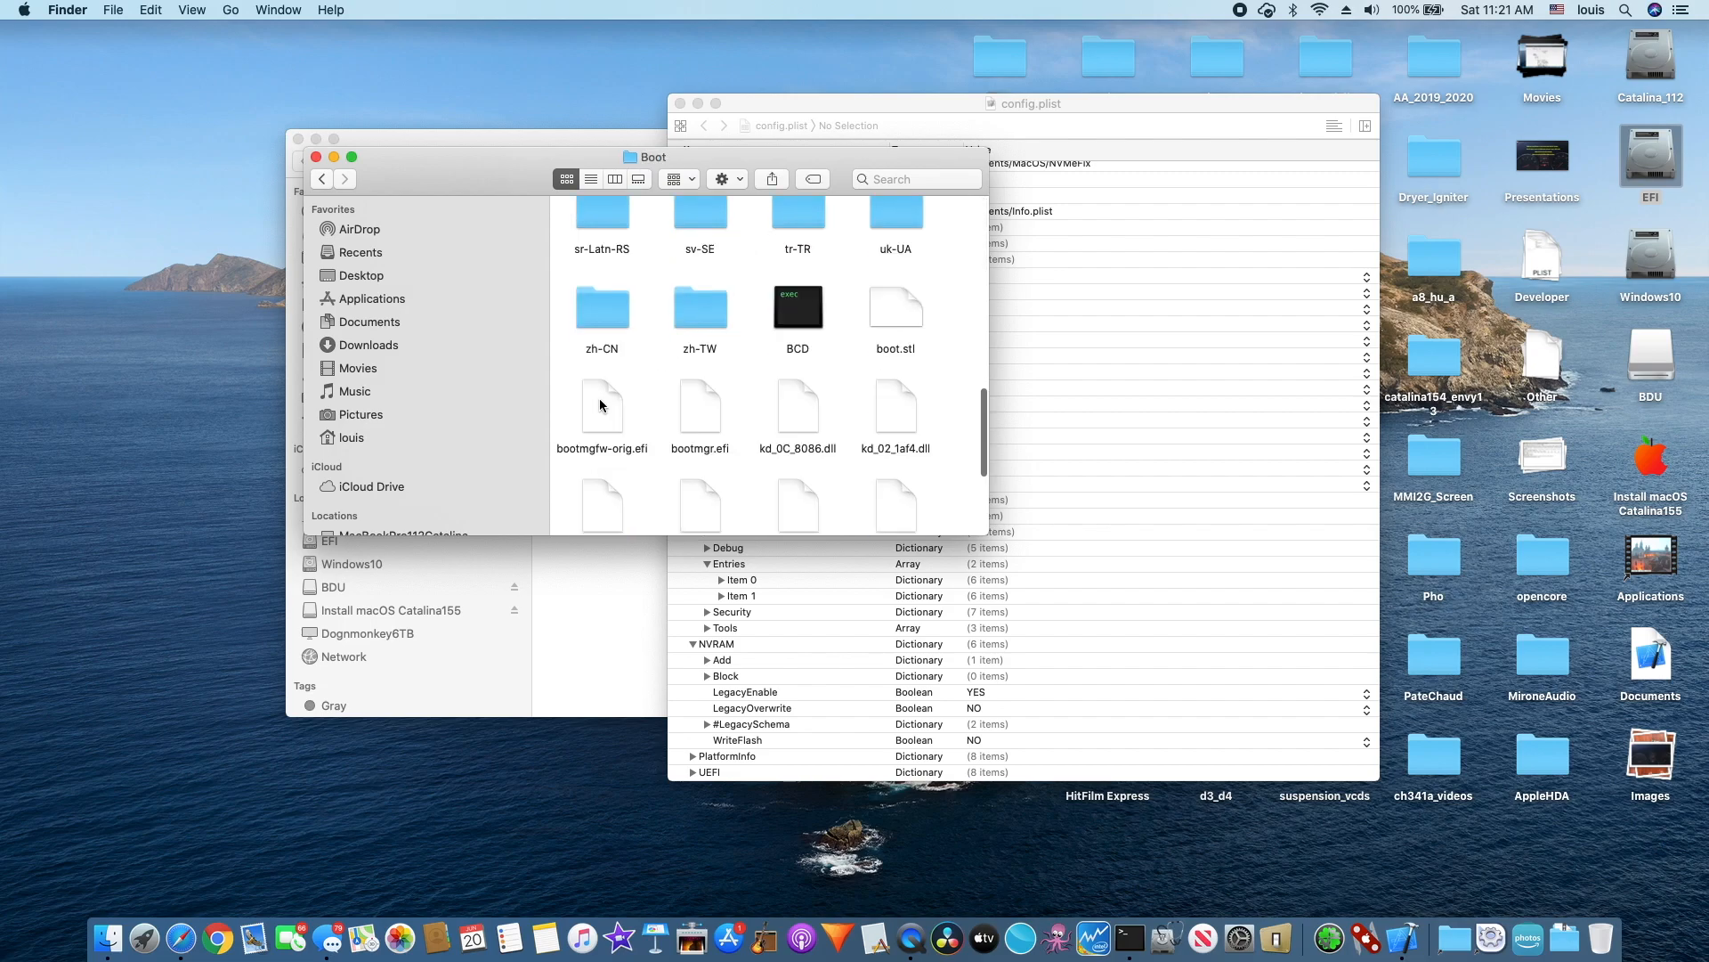
pyautogui.click(612, 335)
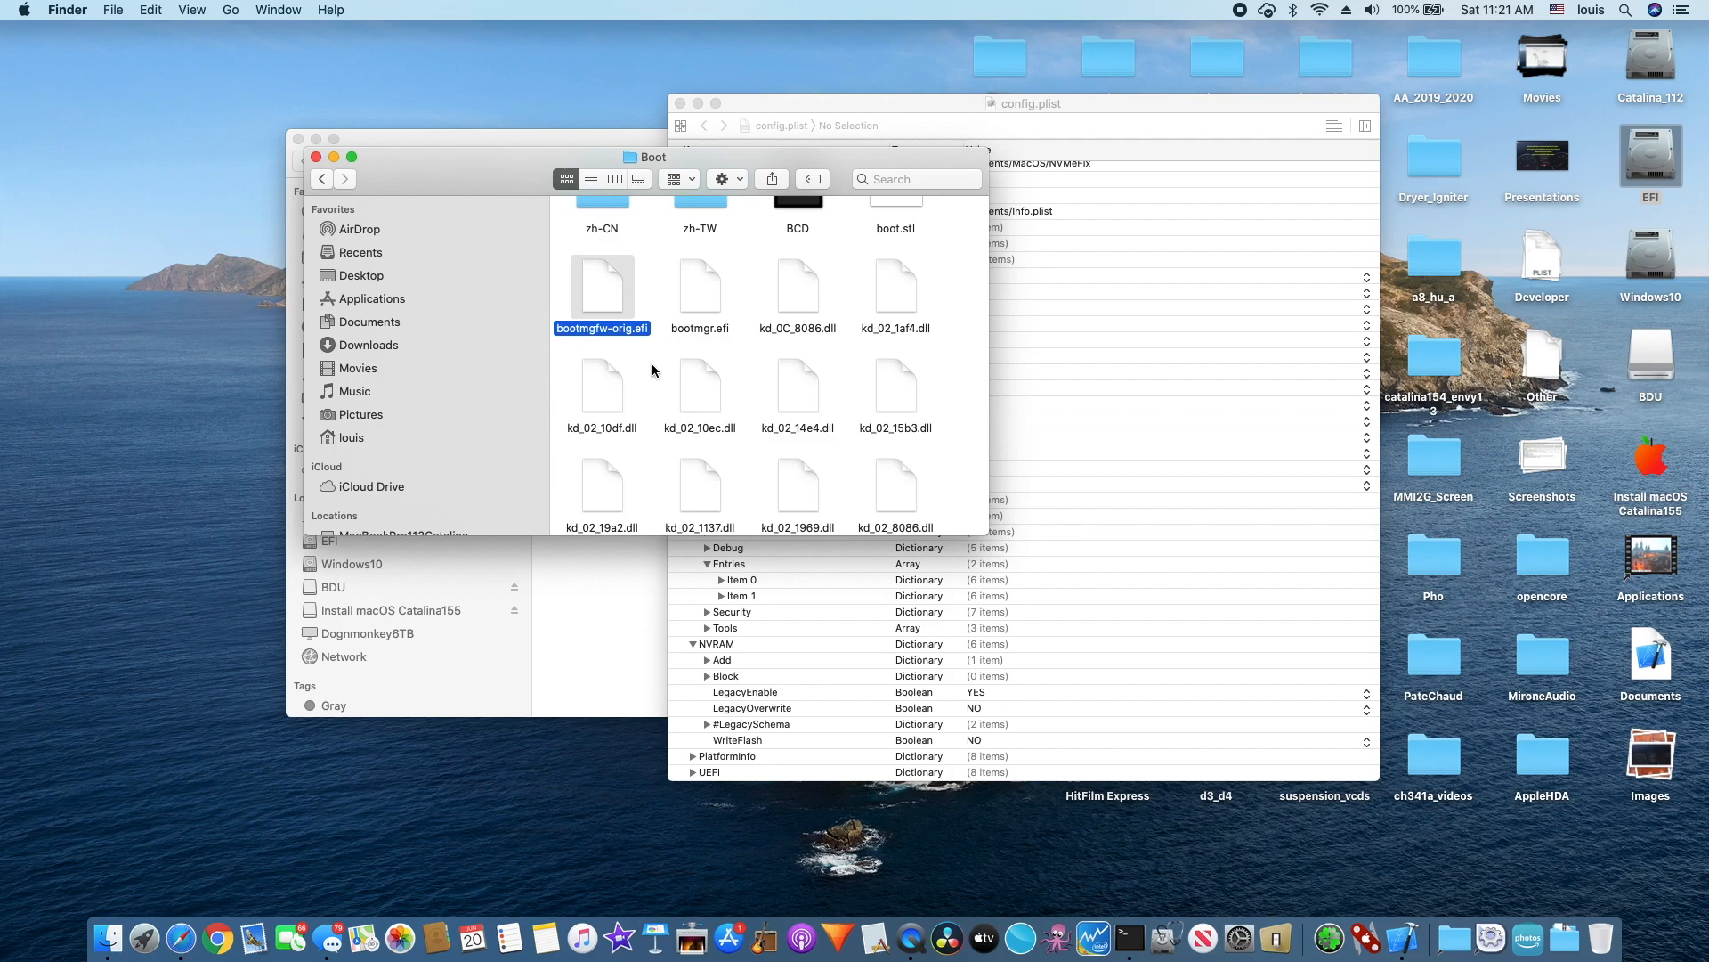
pyautogui.click(316, 157)
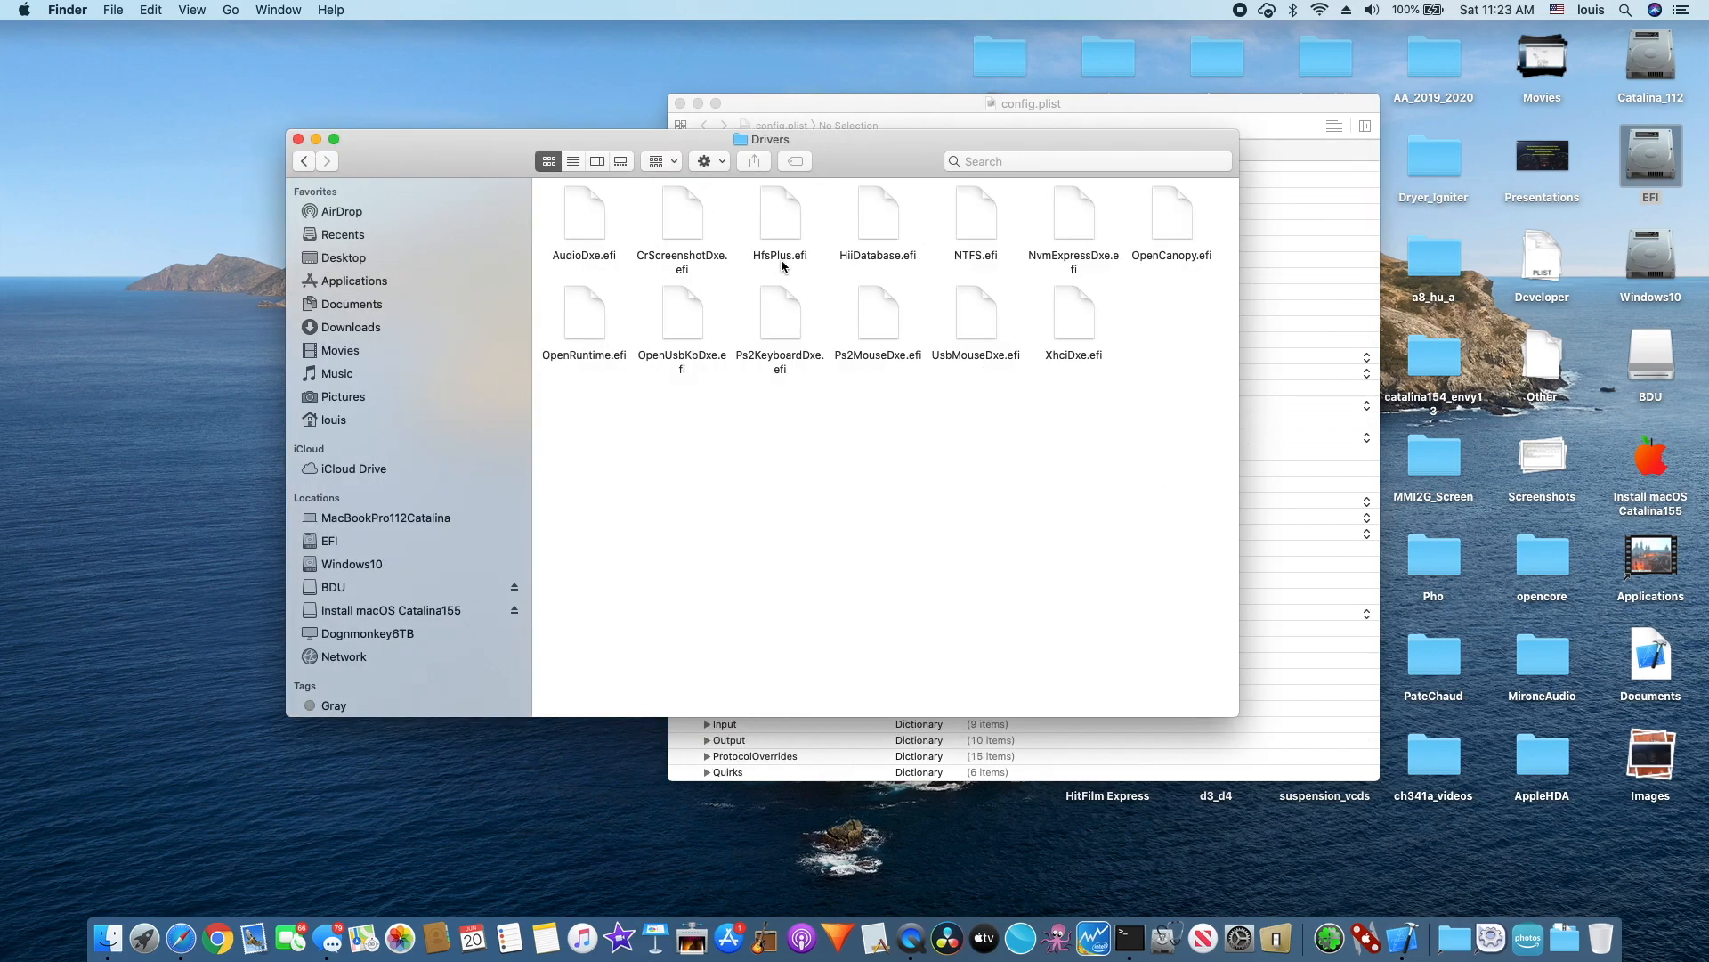
# Check HfsPlus.efi in the Finder Drivers folder and review Items 1 to 4 of the UEFI Drivers array in config.plist
pyautogui.click(782, 257)
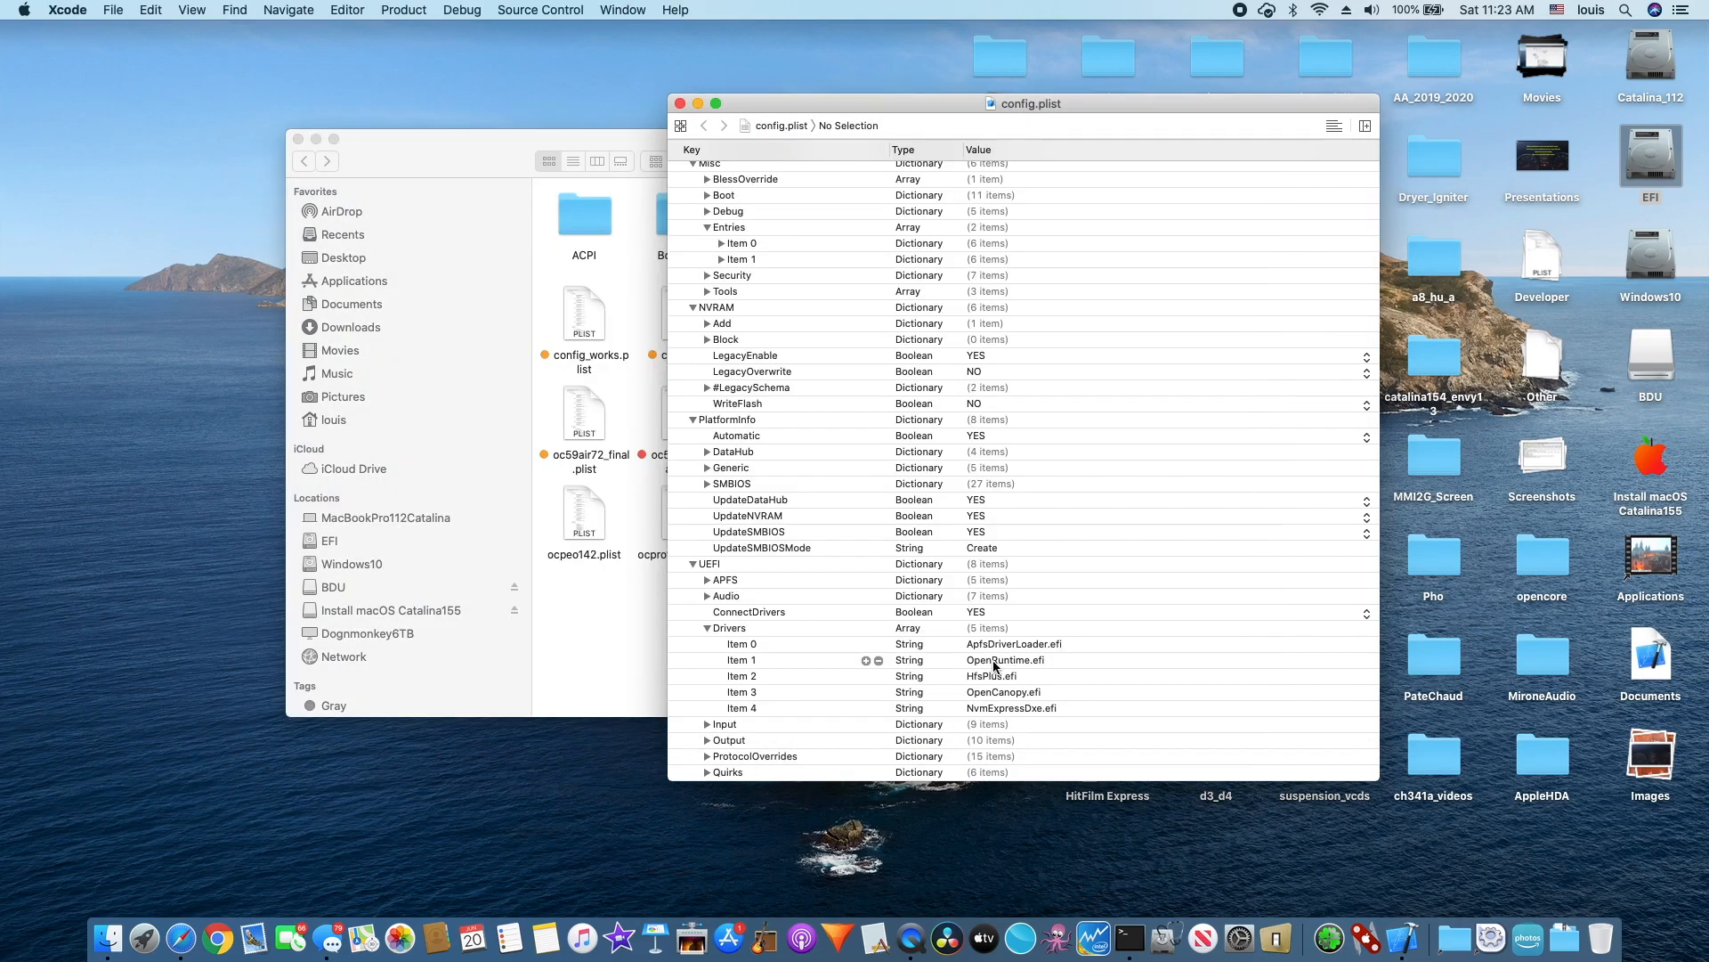
pyautogui.click(994, 663)
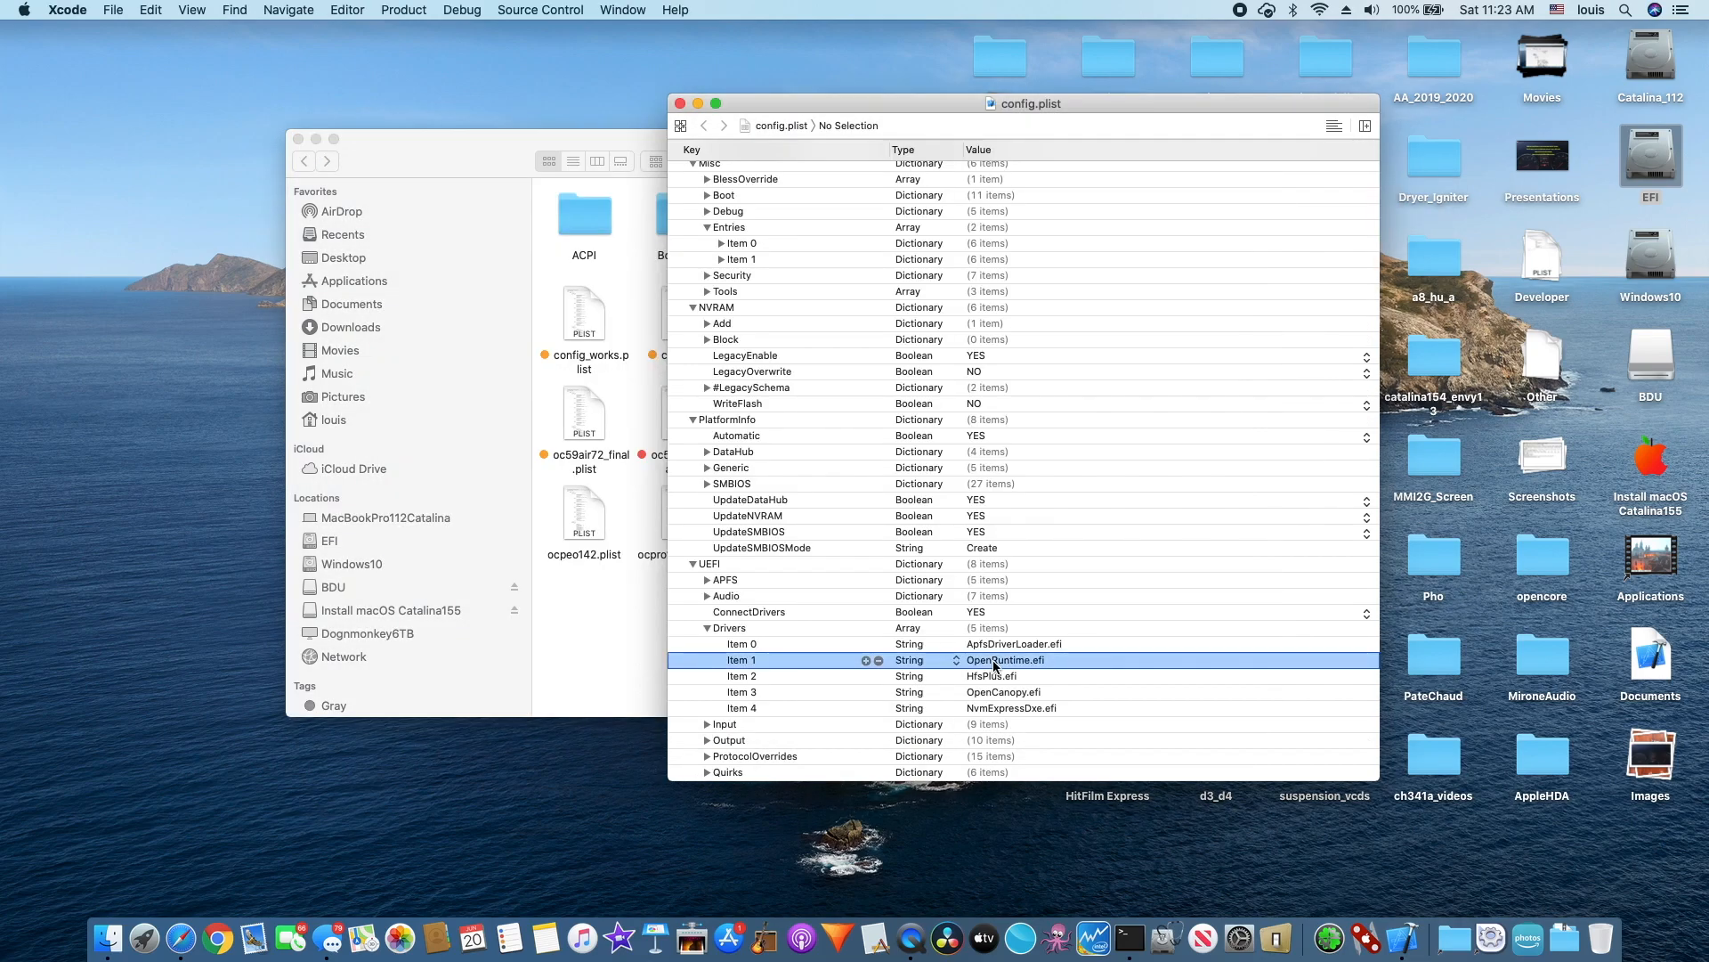
pyautogui.click(1003, 681)
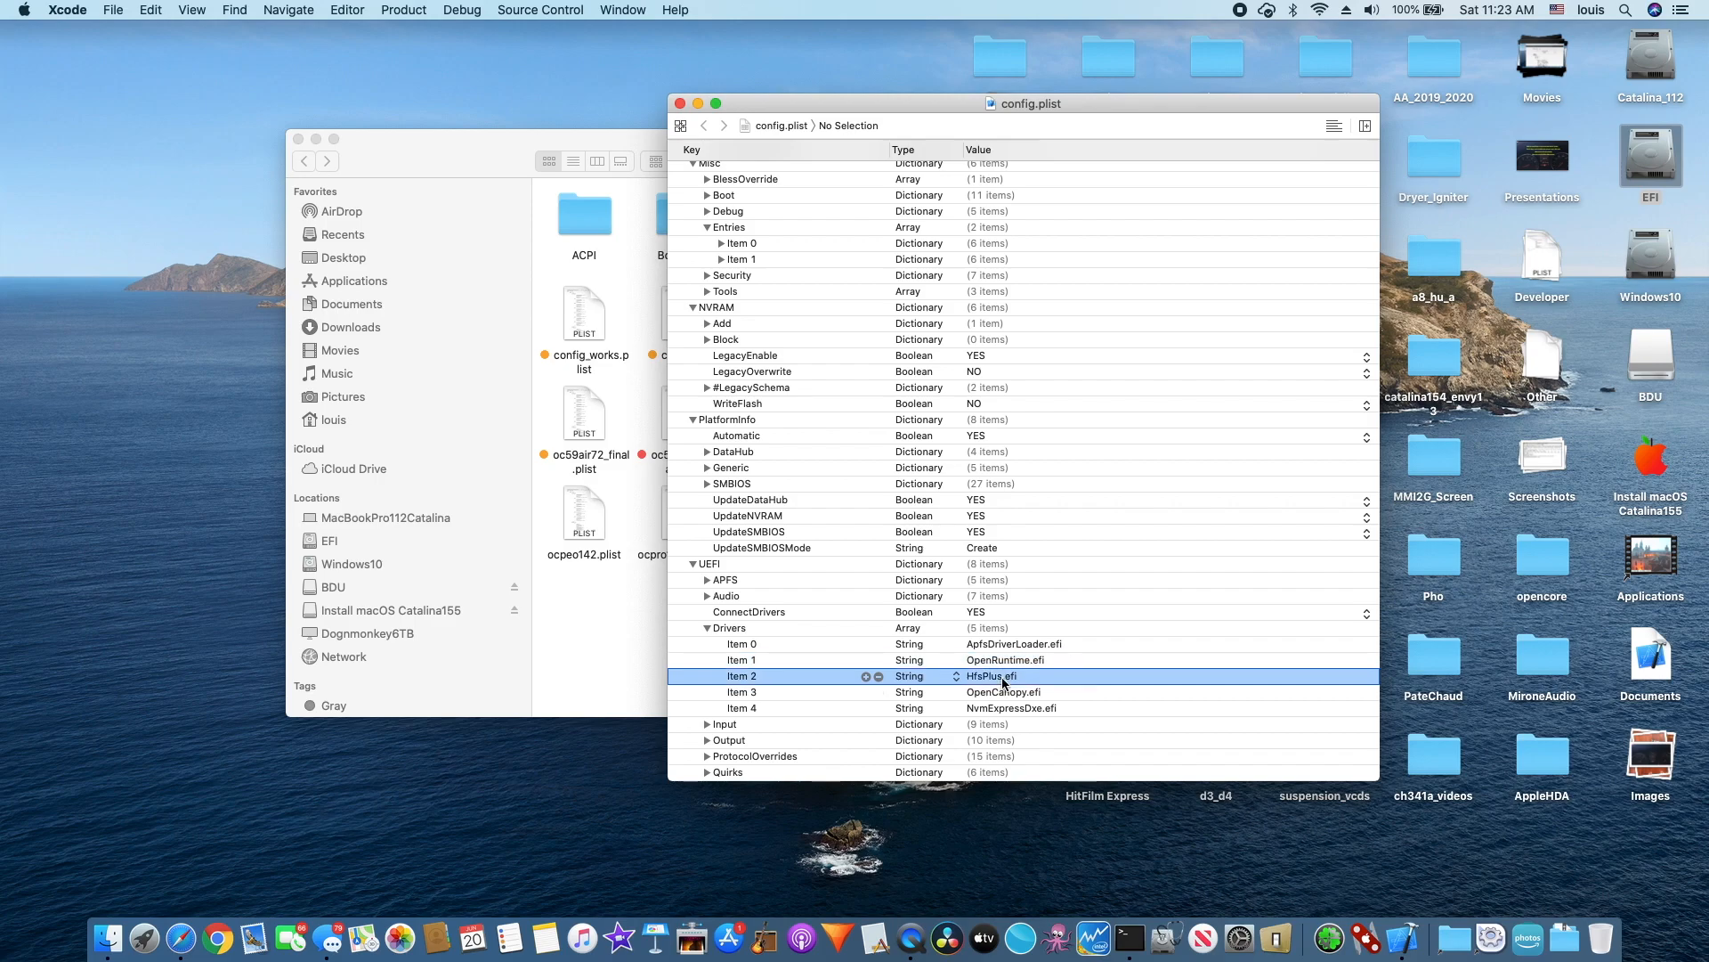
pyautogui.click(1009, 693)
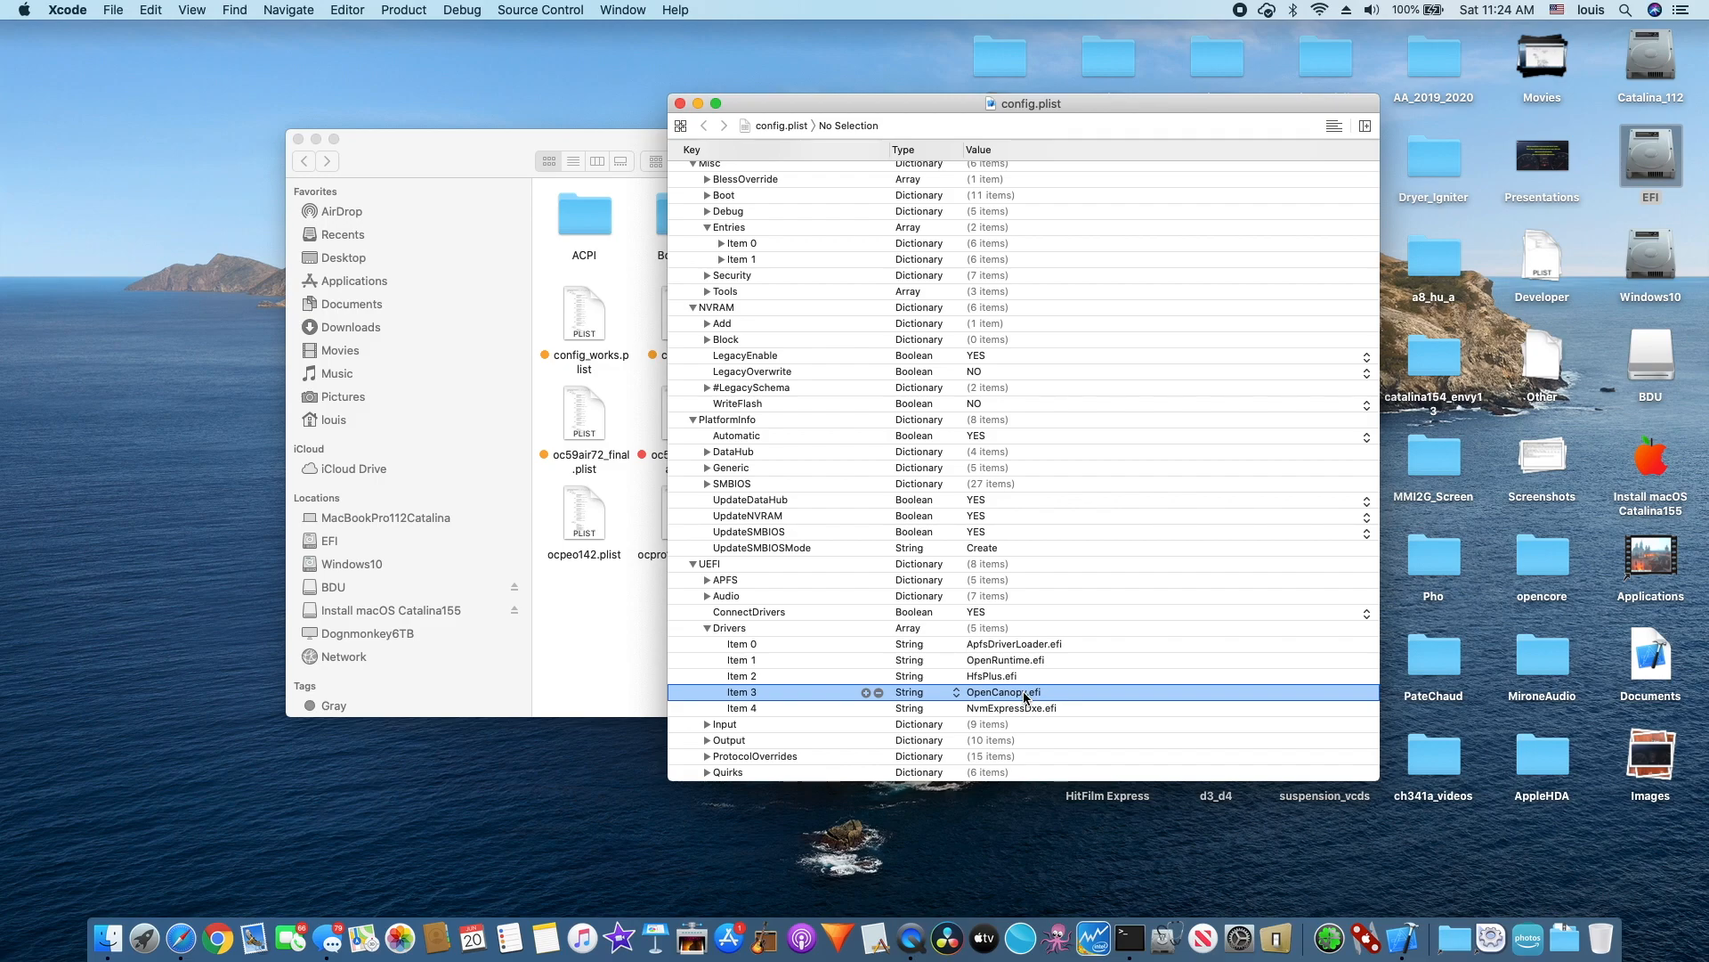
pyautogui.click(1076, 707)
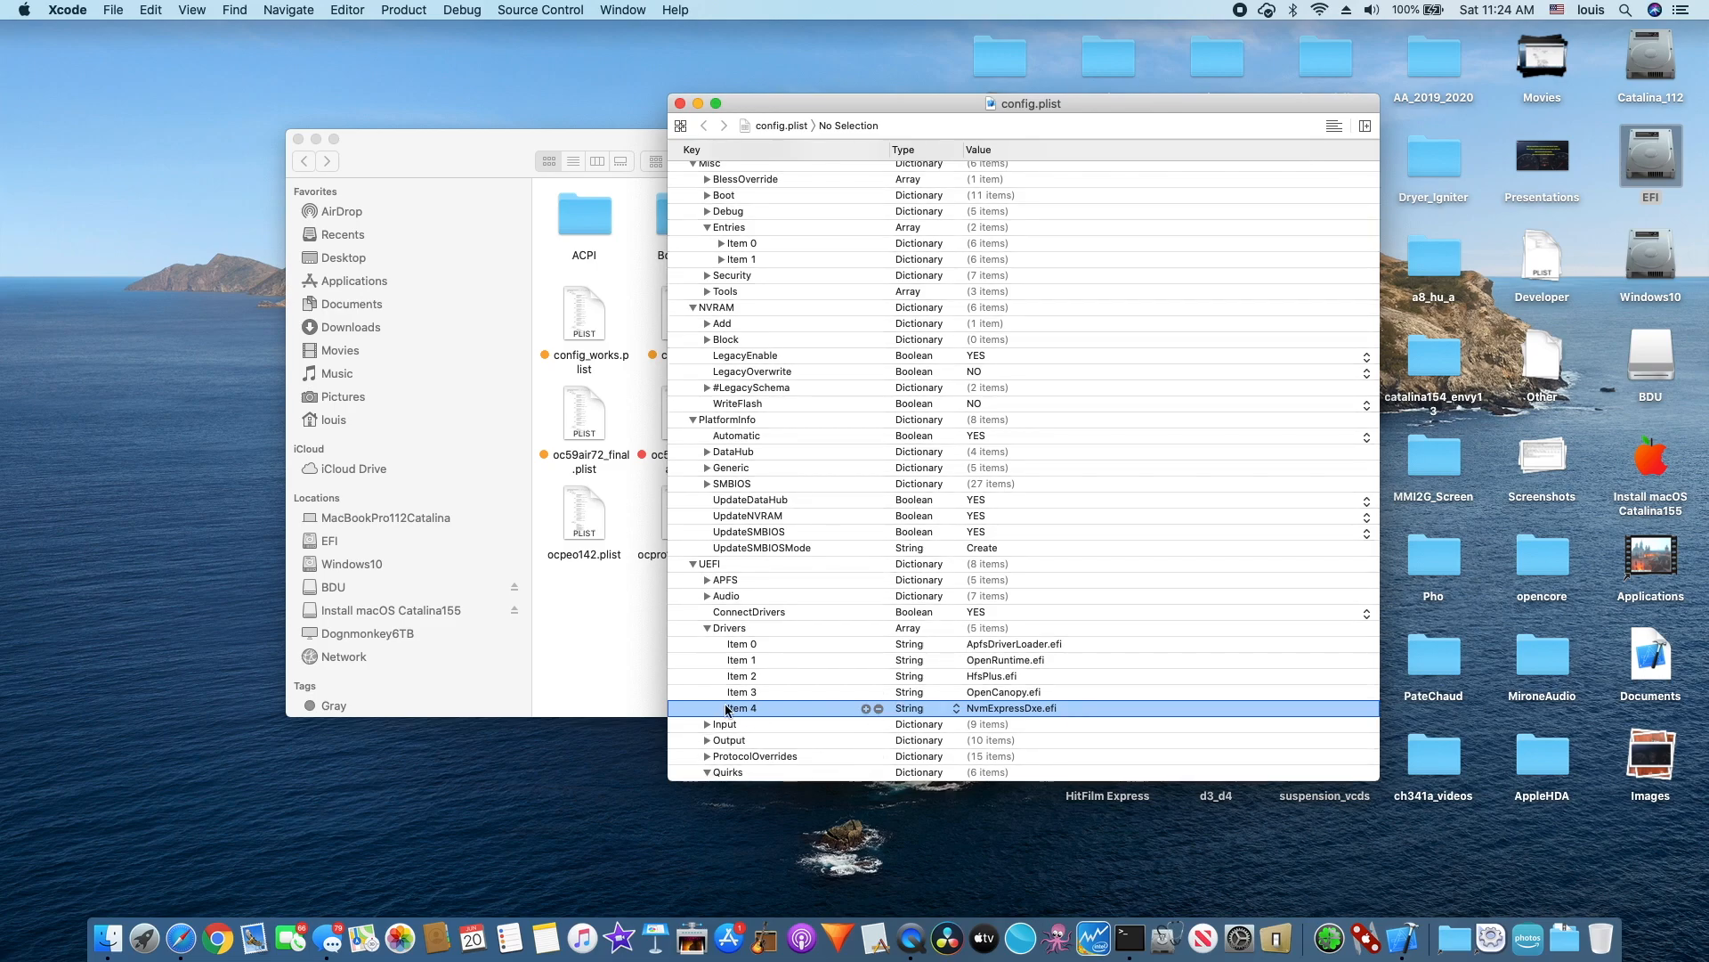
# Expand the Quirks, Input and Output dictionaries under UEFI and review their settings
pyautogui.click(704, 771)
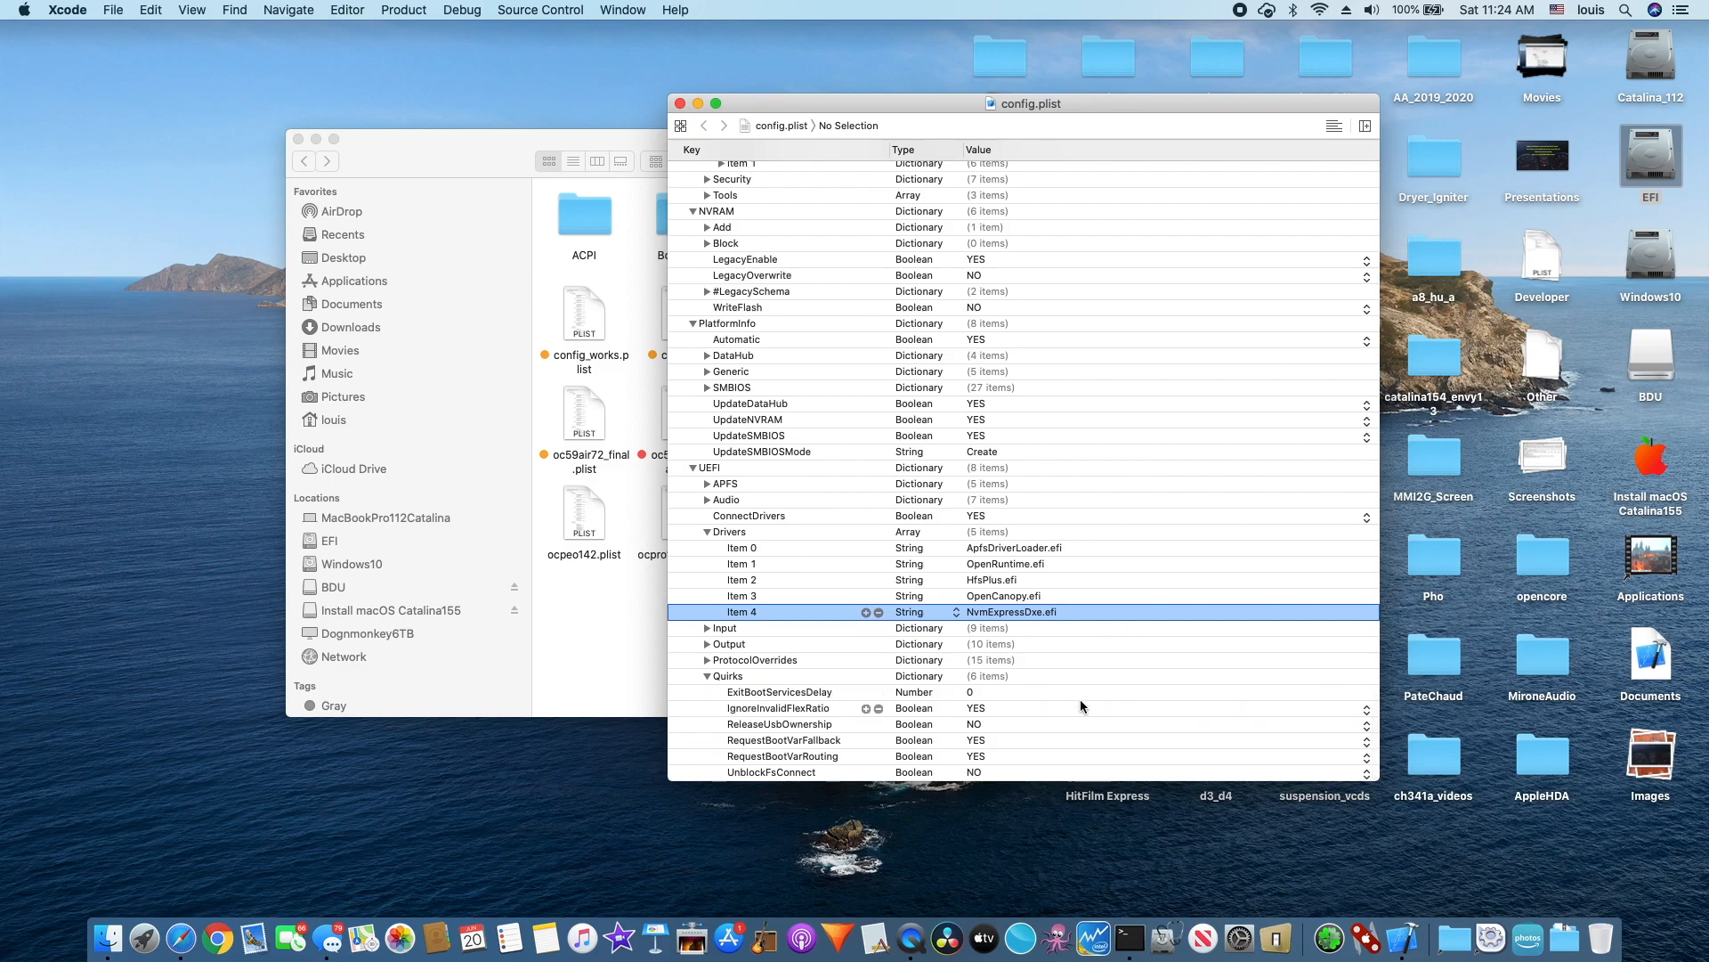
pyautogui.click(707, 627)
pyautogui.click(707, 643)
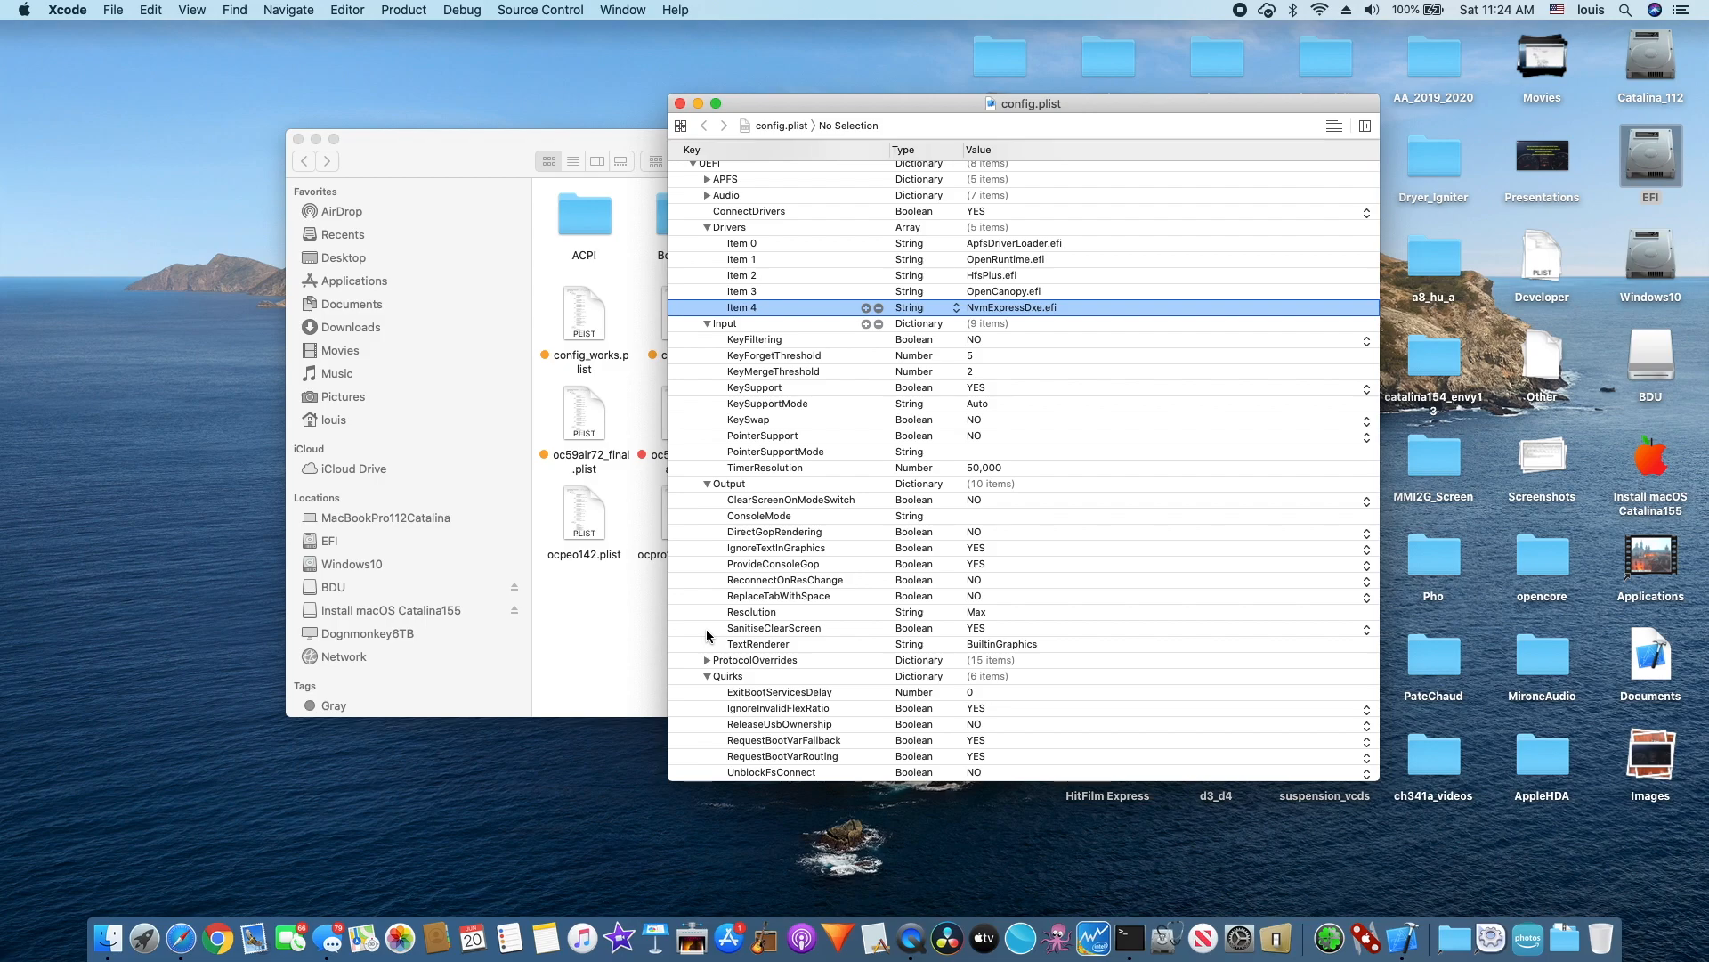